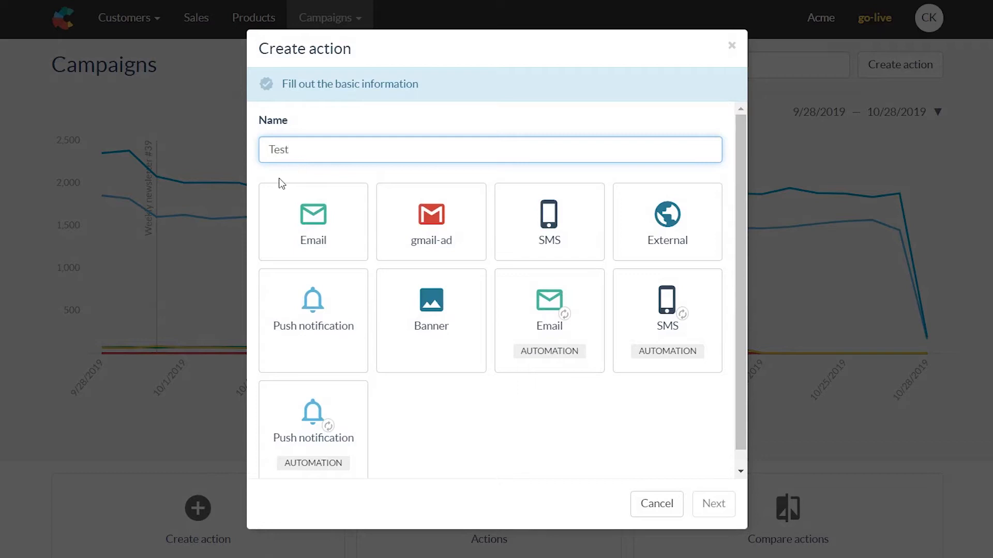
# Step: Choose the non-automated Email type for the new action and set "test" as its target folder
pyautogui.click(308, 217)
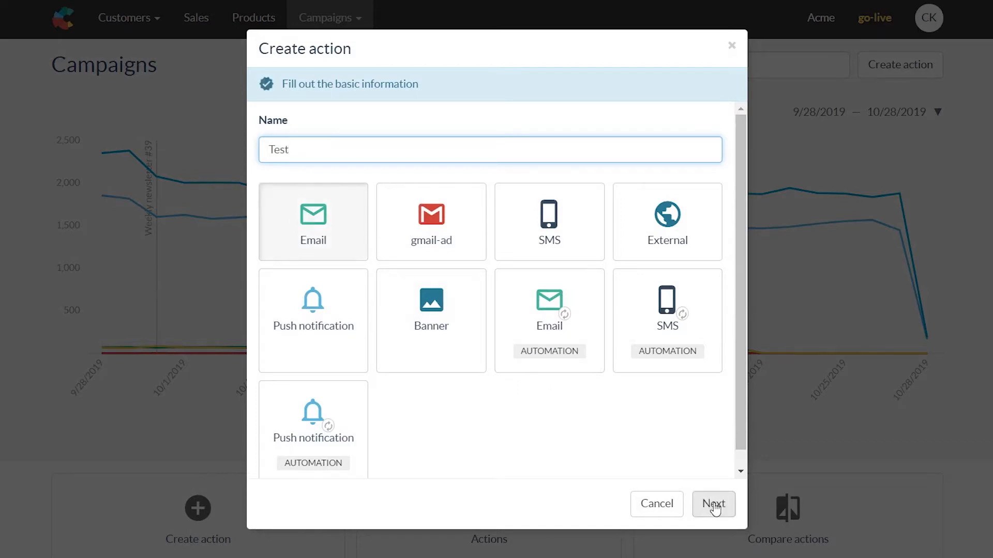
pyautogui.click(711, 501)
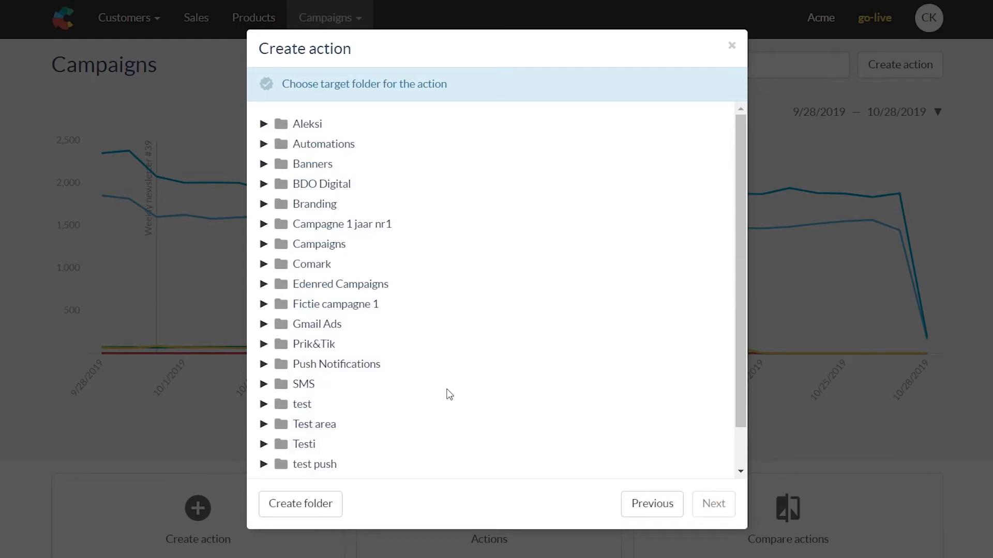
pyautogui.click(304, 405)
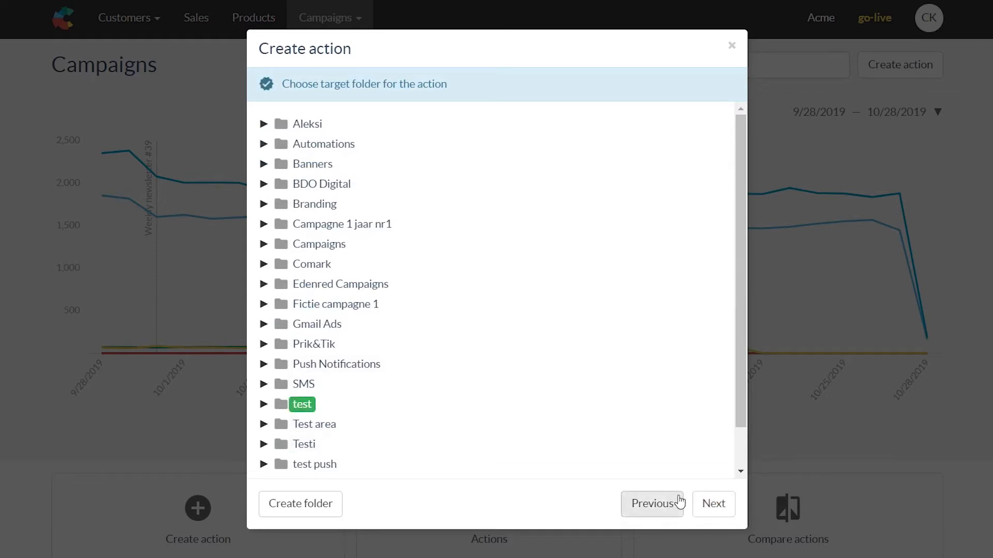
pyautogui.click(711, 504)
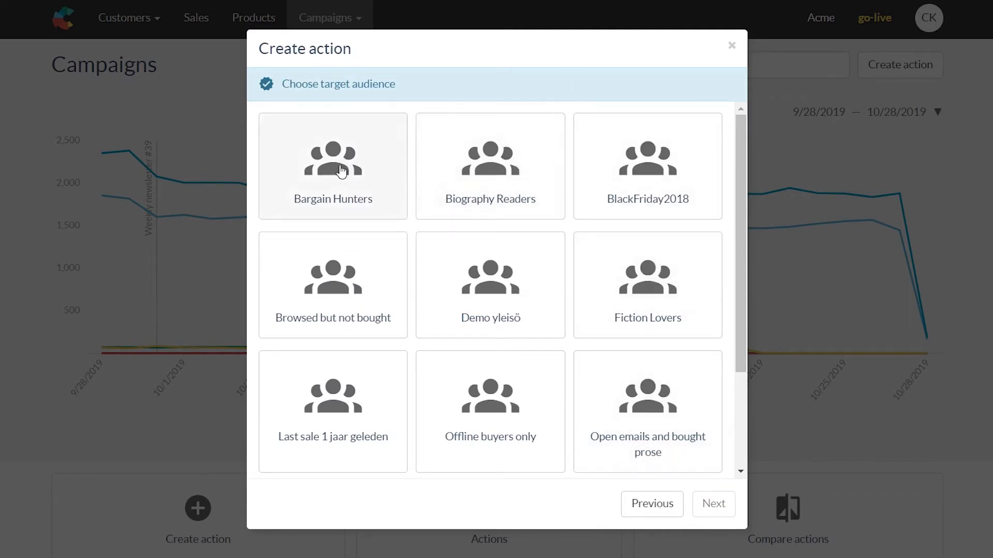
# Step: Review the available target audiences and set the action's audience to "Choose later"
pyautogui.scroll(-3, 620, 321)
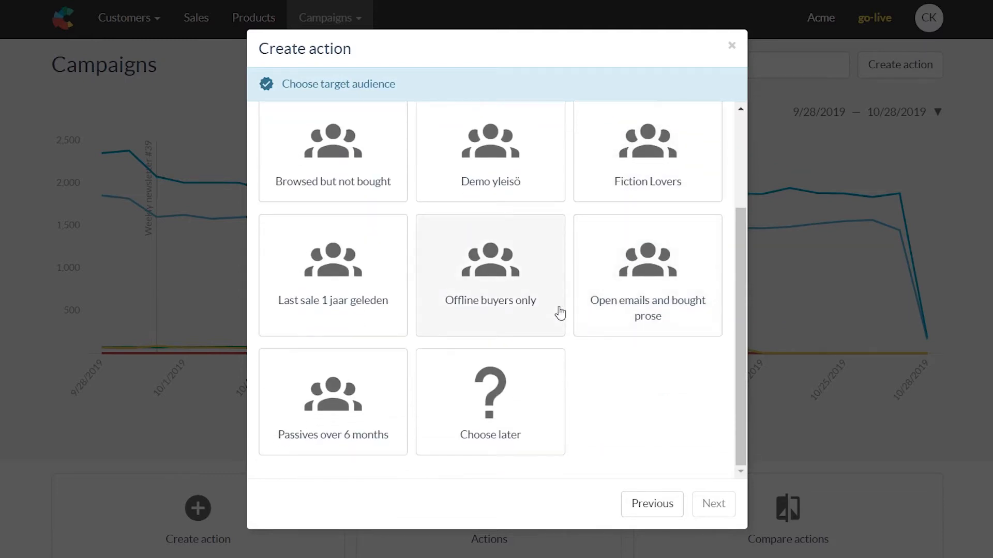
pyautogui.scroll(2, 556, 313)
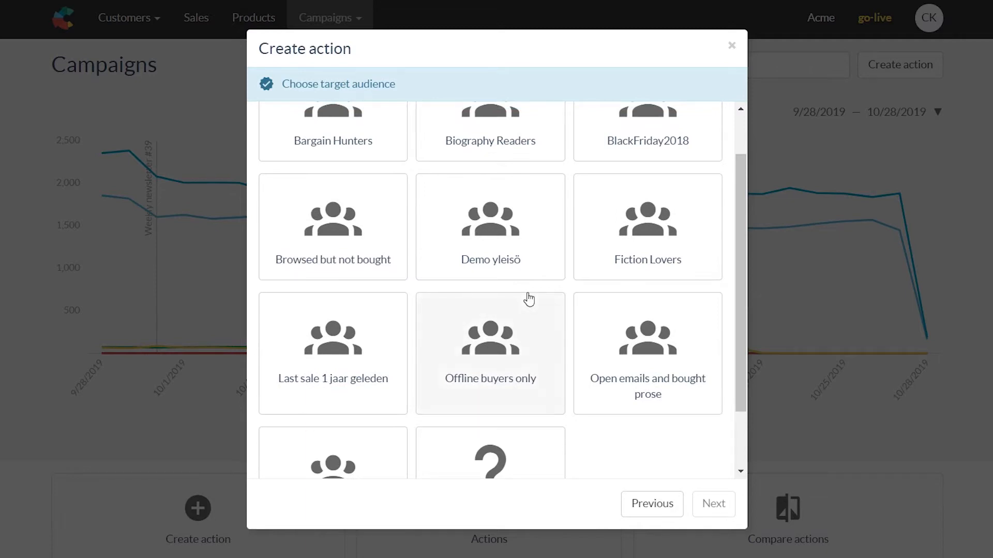
pyautogui.scroll(1, 527, 300)
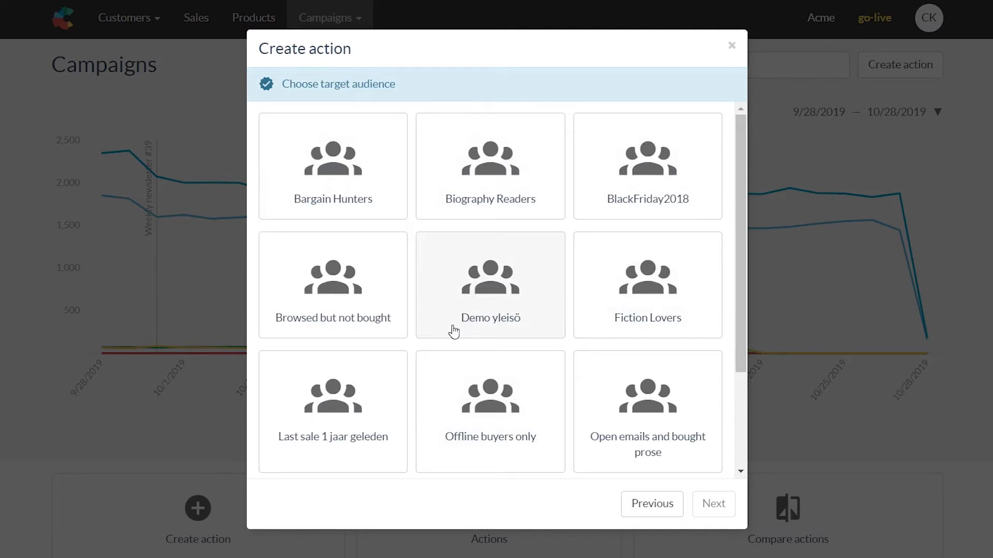
pyautogui.scroll(-1, 453, 331)
pyautogui.scroll(-1, 550, 402)
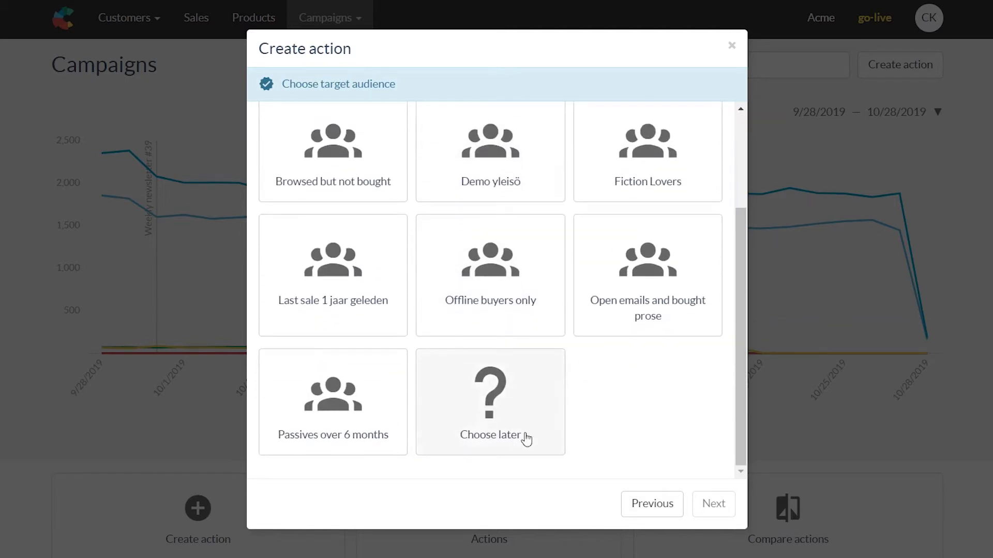
pyautogui.click(514, 393)
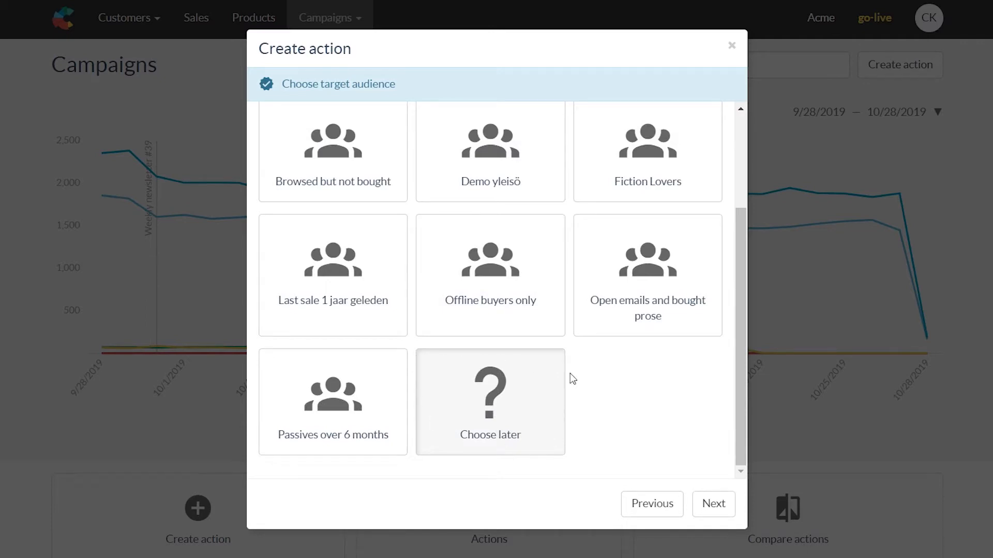
pyautogui.click(722, 503)
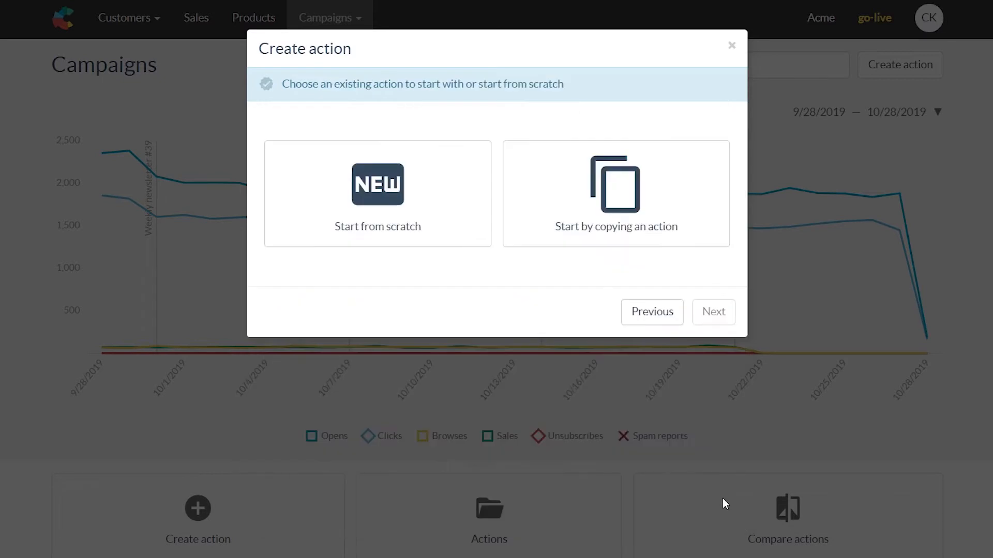
# Step: Create the action from scratch with the ACME template
pyautogui.click(365, 189)
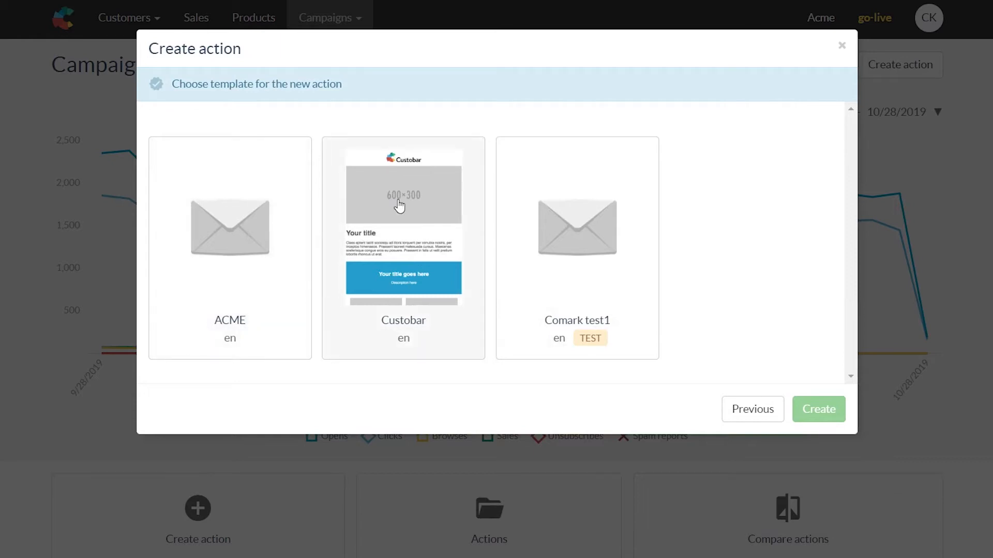
pyautogui.click(255, 244)
pyautogui.click(801, 410)
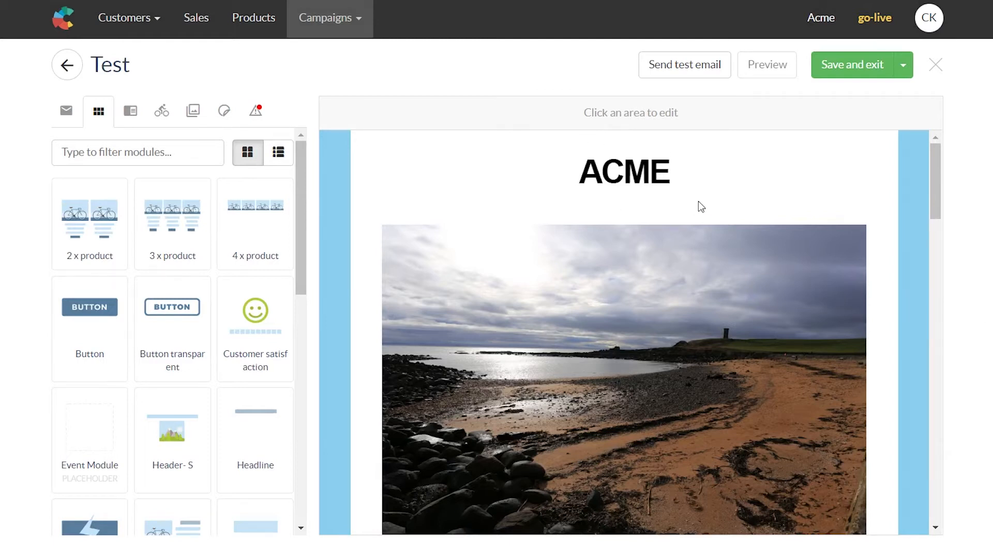
# Step: Look through the template's modules and delete the large beach image module below the ACME heading
pyautogui.scroll(-12, 703, 209)
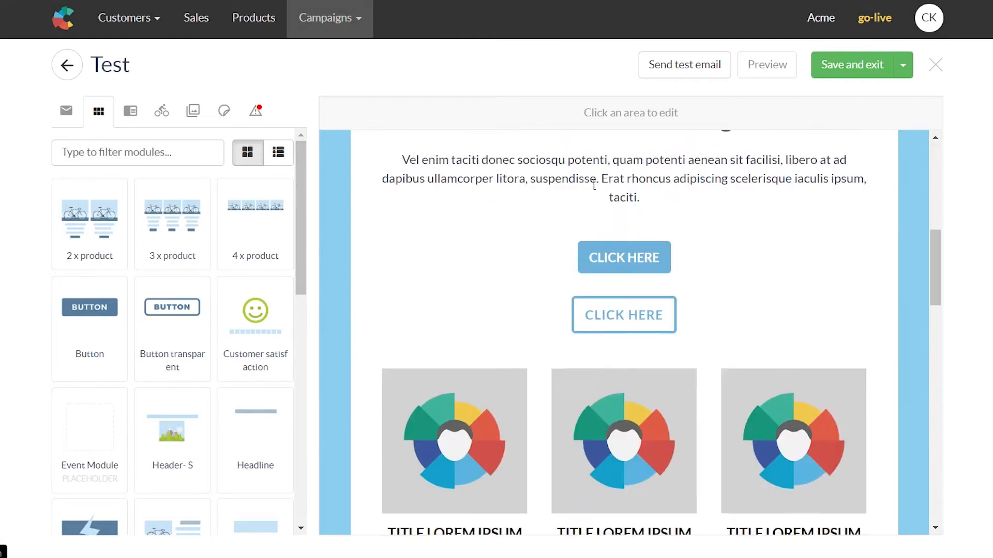
pyautogui.scroll(-3, 703, 331)
pyautogui.scroll(-6, 696, 308)
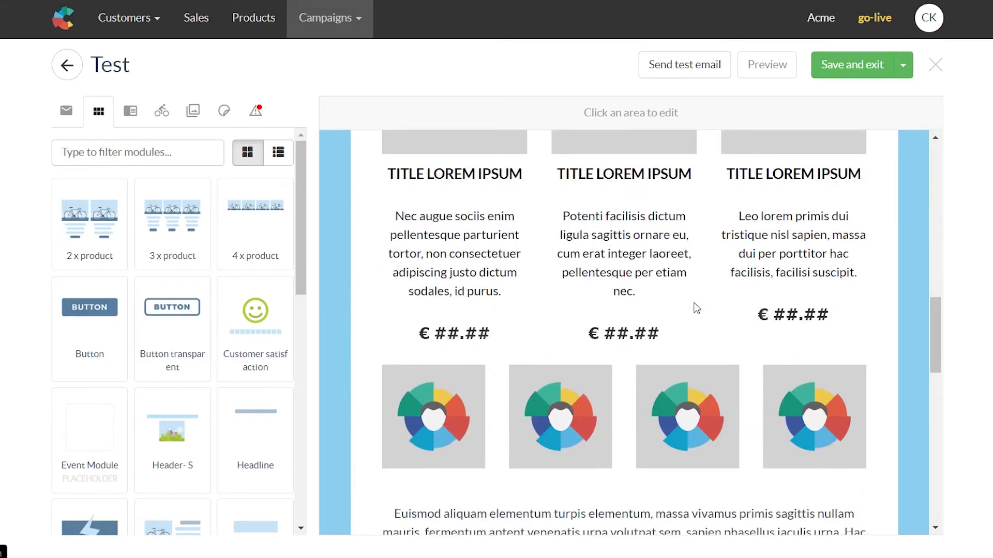
pyautogui.scroll(-5, 631, 273)
pyautogui.scroll(10, 594, 287)
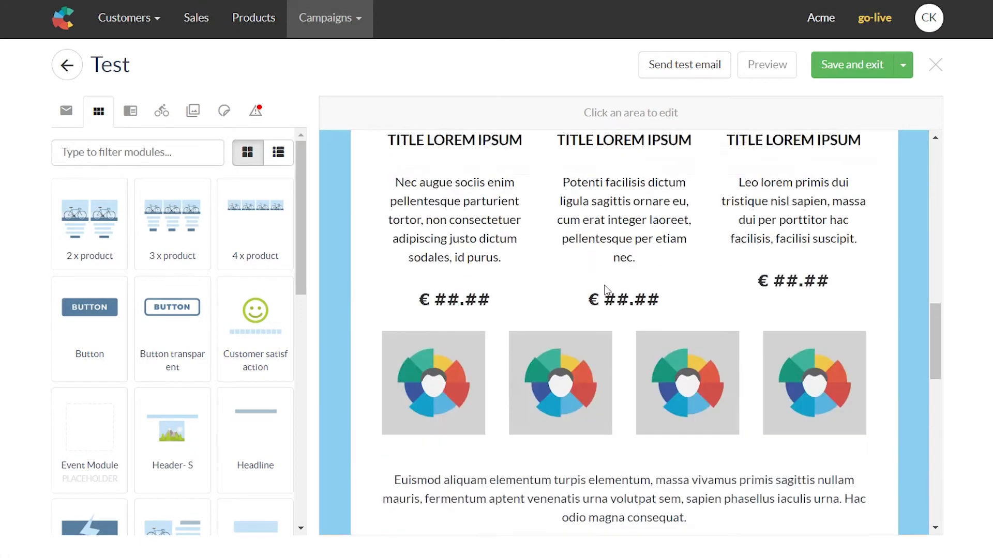
pyautogui.scroll(12, 607, 277)
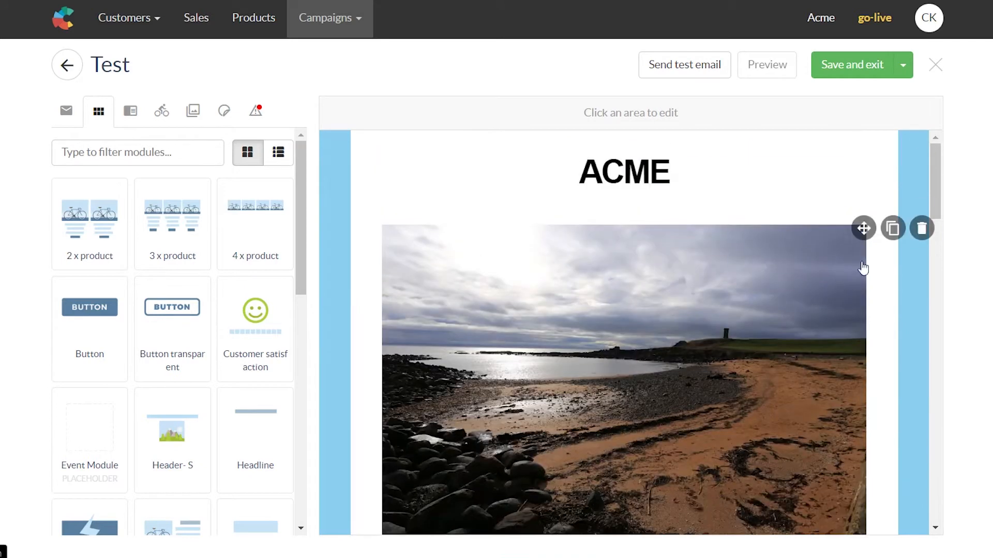
pyautogui.click(929, 230)
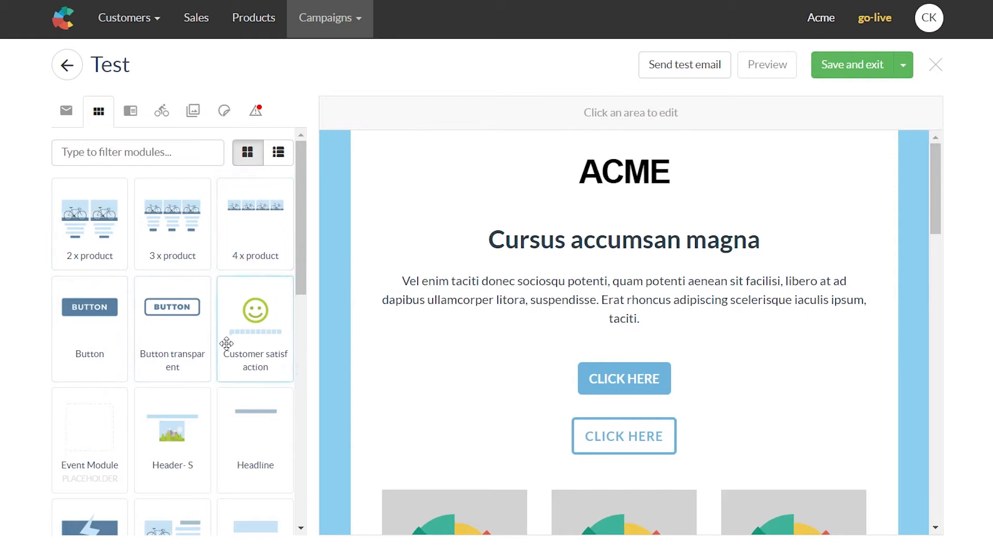
# Step: Insert an "Image + text" module directly below the ACME heading in the email
pyautogui.scroll(-4, 224, 339)
pyautogui.scroll(-2, 133, 357)
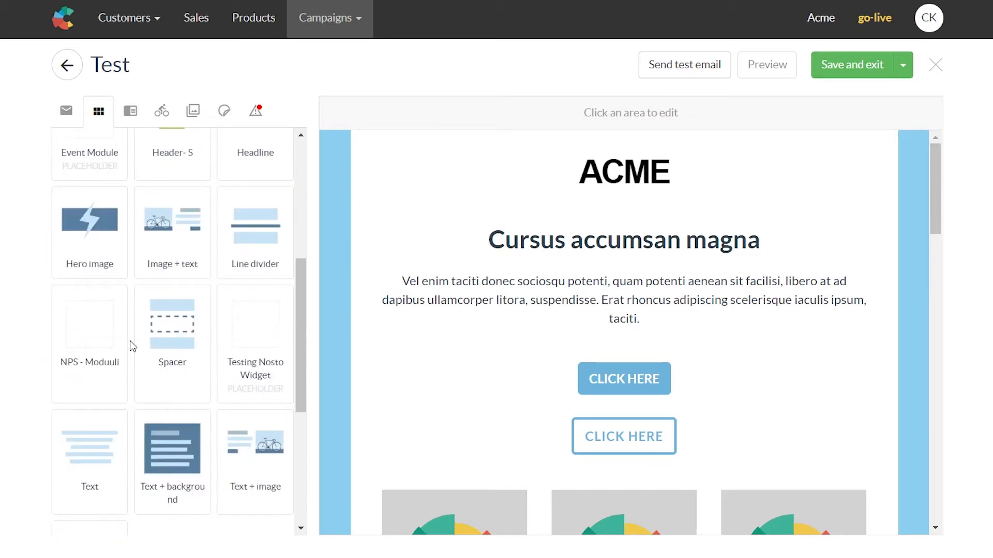
pyautogui.scroll(3, 130, 346)
pyautogui.moveTo(181, 384); pyautogui.dragTo(544, 219)
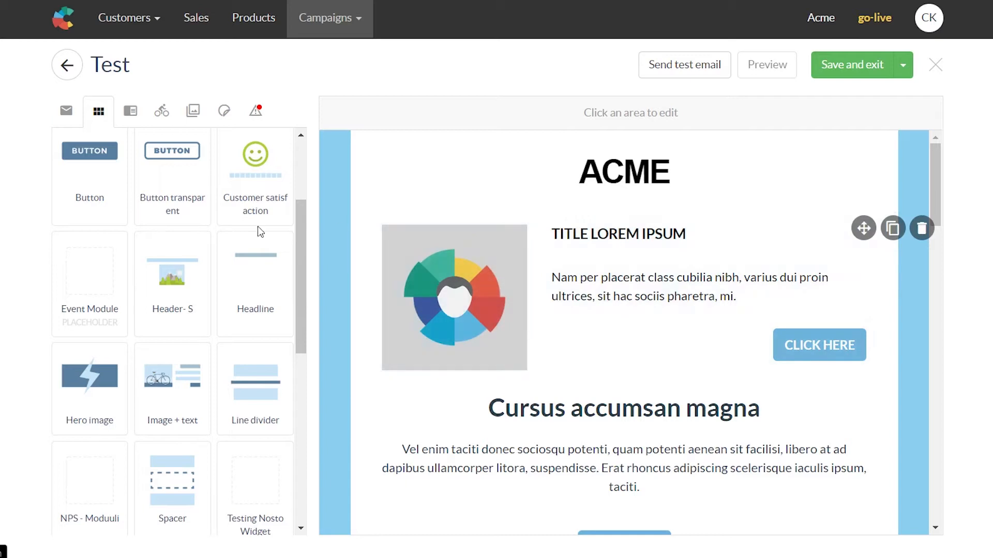
# Step: Replace the placeholder picture in the image-and-text module with the beach photo from the image library
pyautogui.click(193, 112)
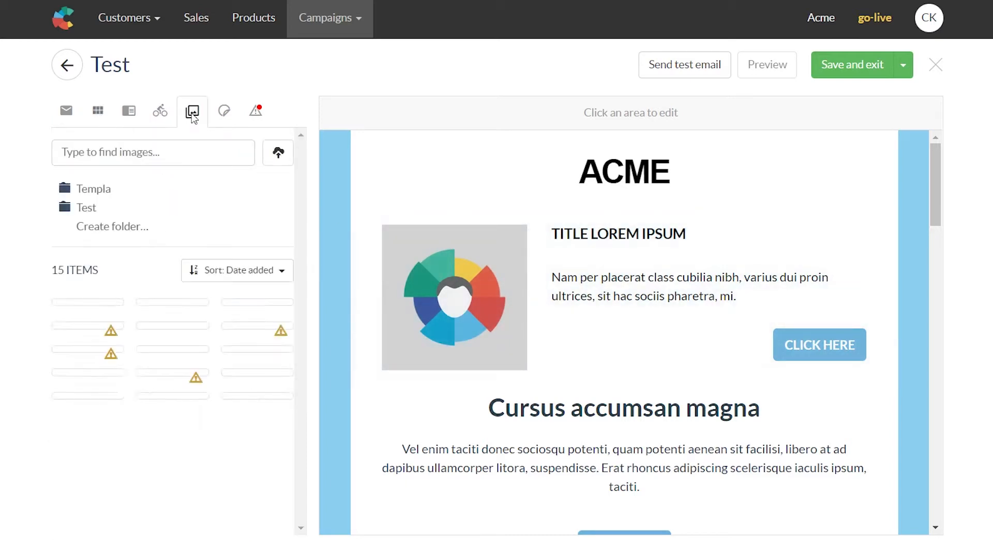
pyautogui.scroll(-2, 299, 395)
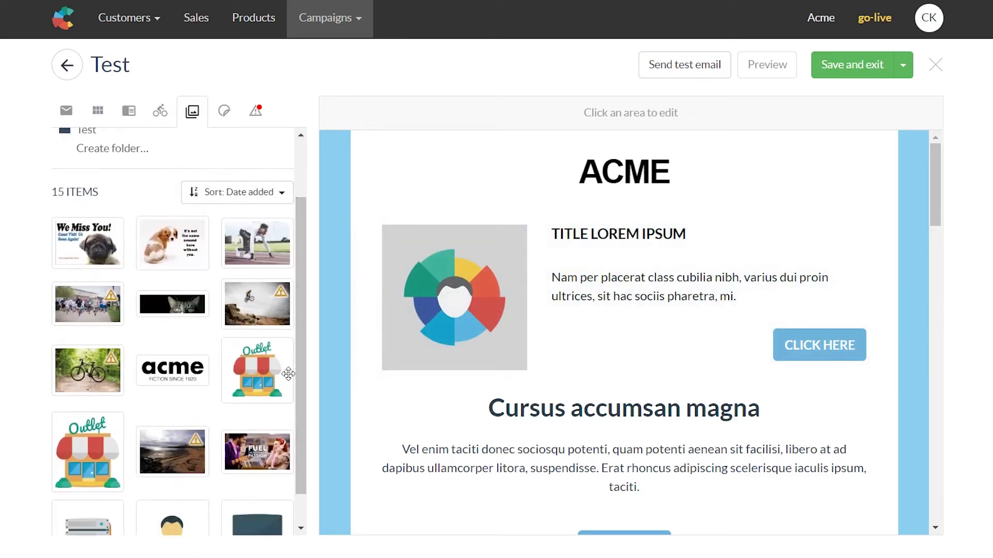
pyautogui.moveTo(193, 448); pyautogui.dragTo(434, 310)
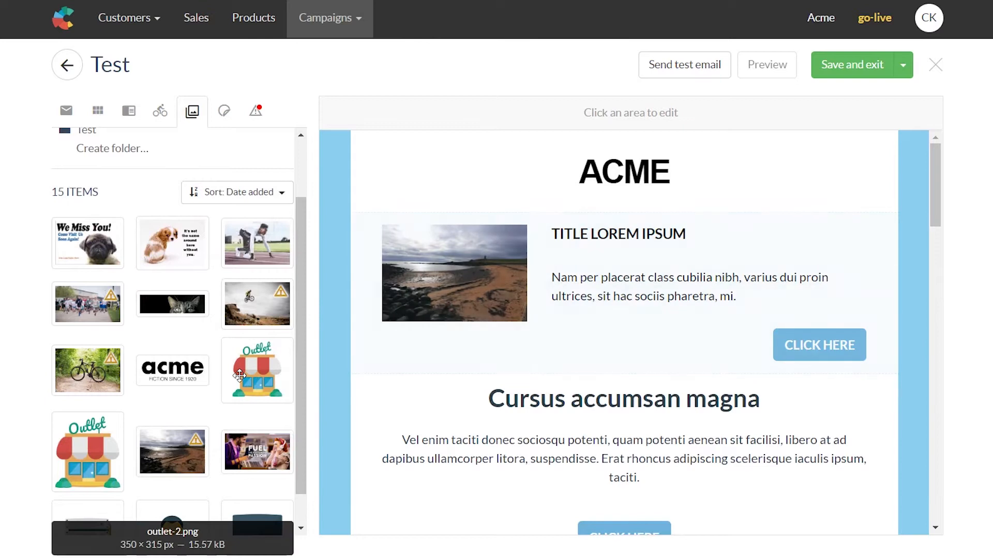
# Step: Search the image library for "er", place the server image in the image-and-text module, and clear the search
pyautogui.scroll(2, 233, 279)
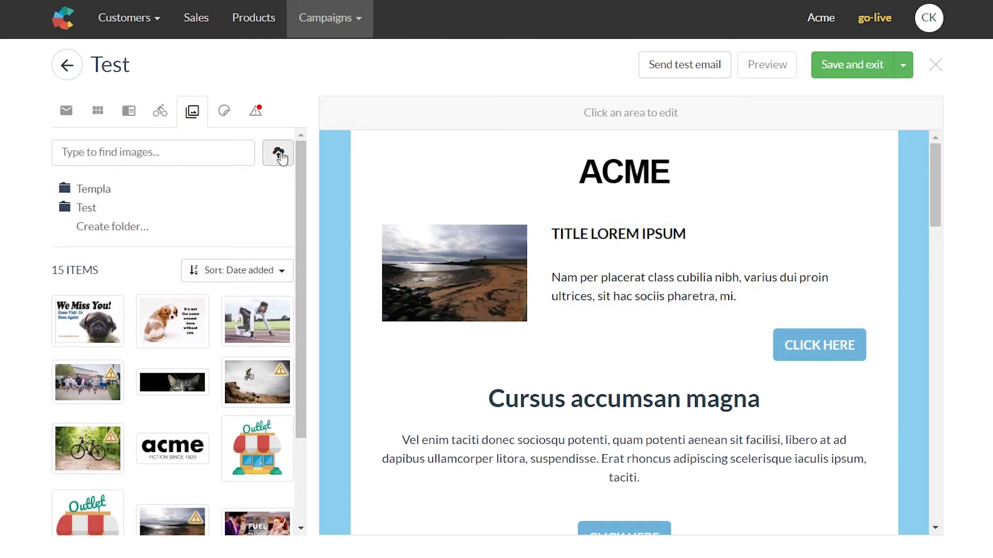
pyautogui.click(191, 155)
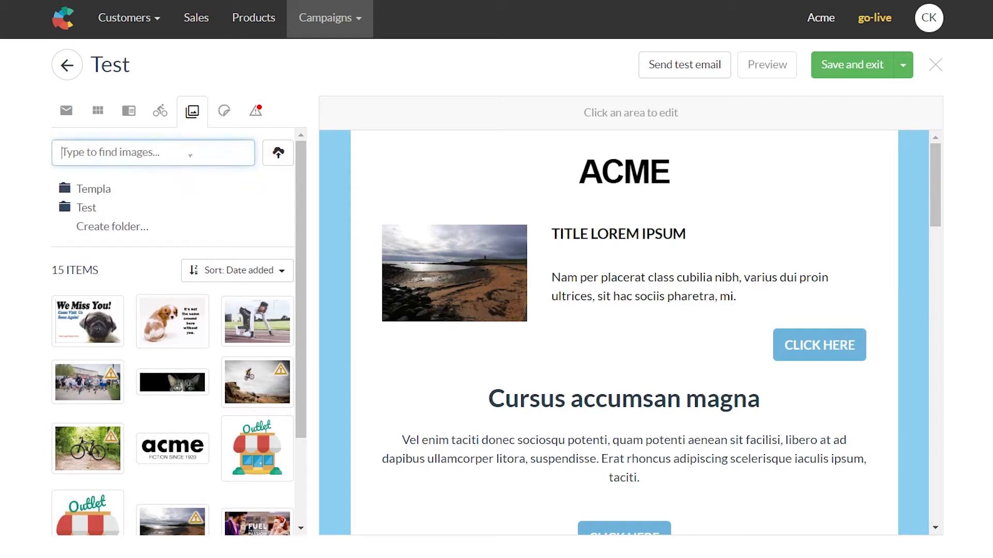
pyautogui.write('er')
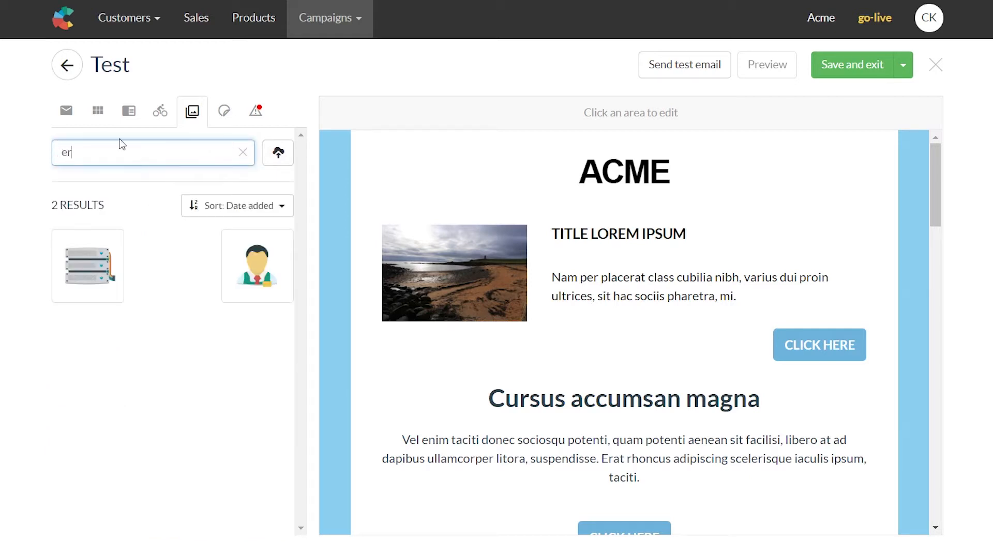
pyautogui.moveTo(93, 258); pyautogui.dragTo(457, 261)
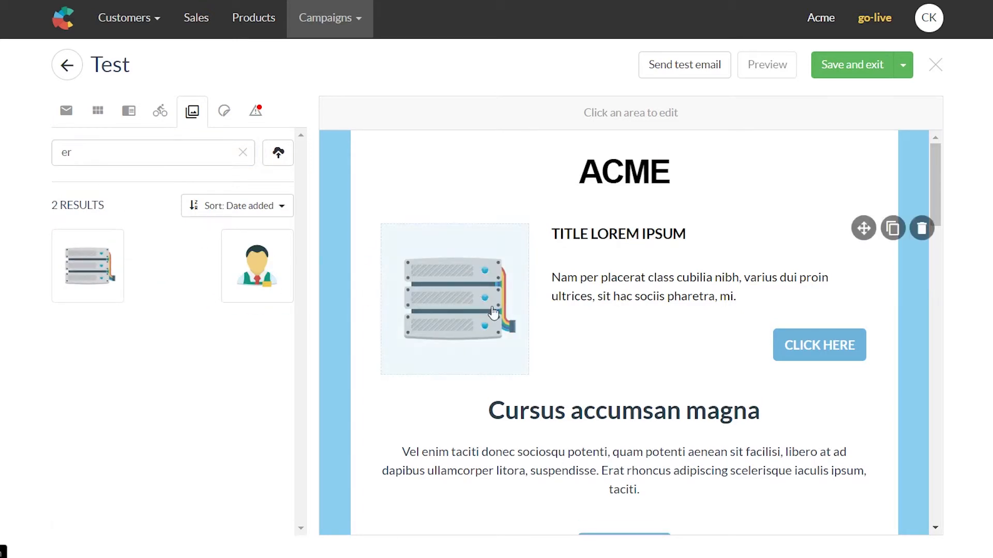
pyautogui.click(244, 153)
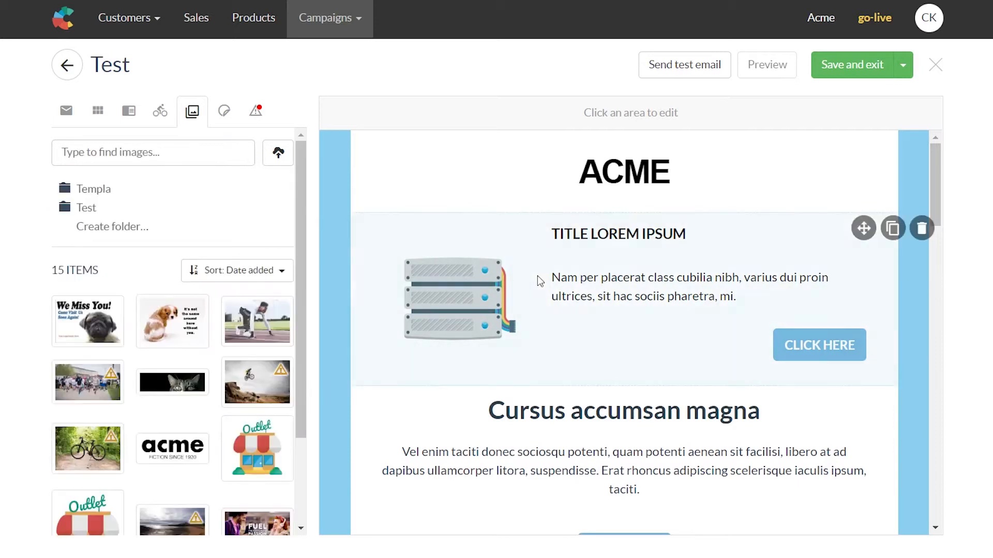
# Step: Change the product title of the image-and-text module to "This is my title"
pyautogui.click(608, 257)
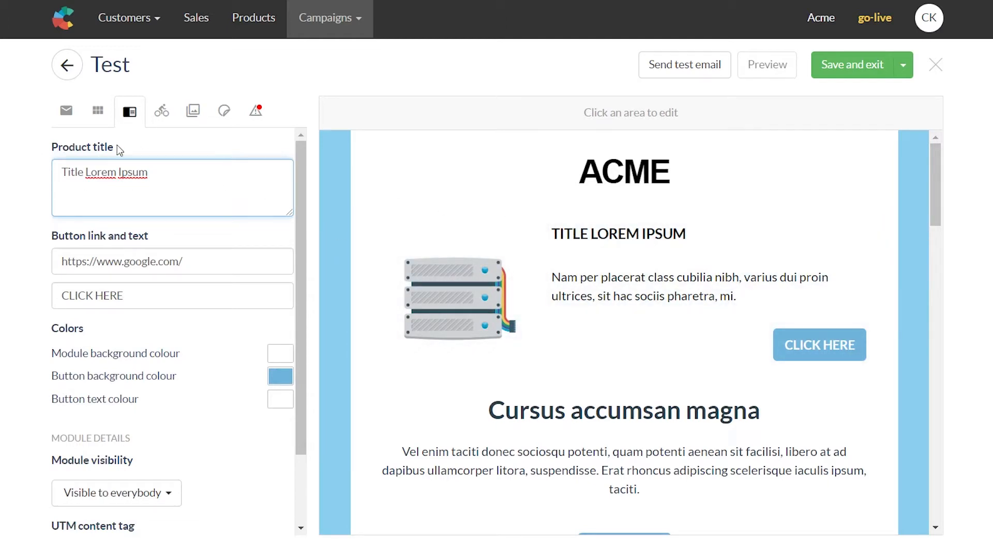
pyautogui.moveTo(180, 180); pyautogui.dragTo(1, 169)
pyautogui.write('T')
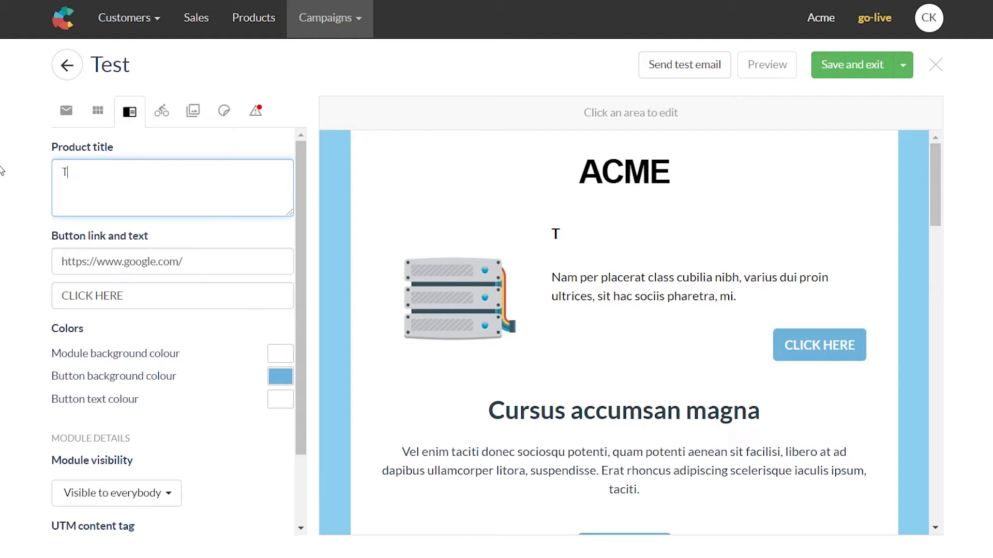
pyautogui.write('his is my title')
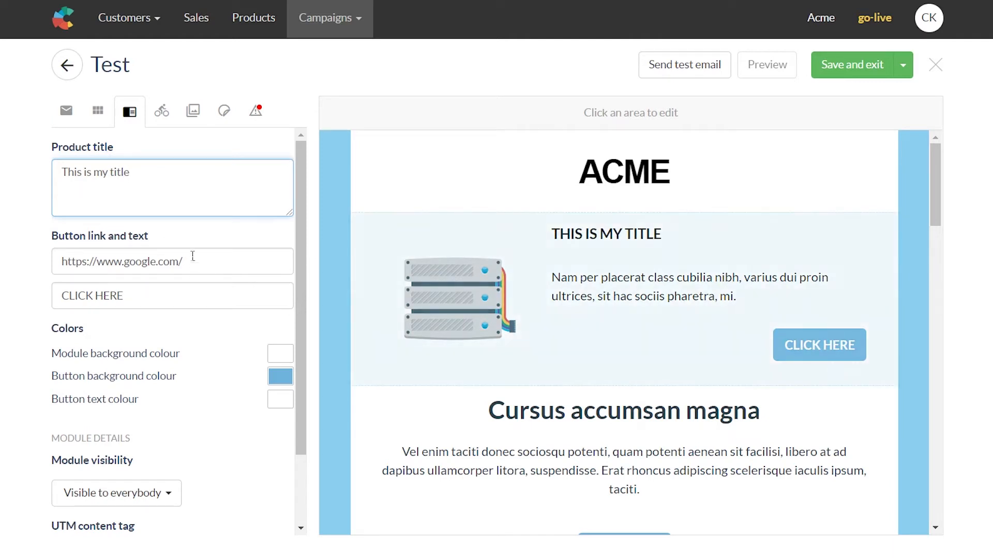
pyautogui.scroll(-3, 187, 235)
pyautogui.scroll(3, 127, 216)
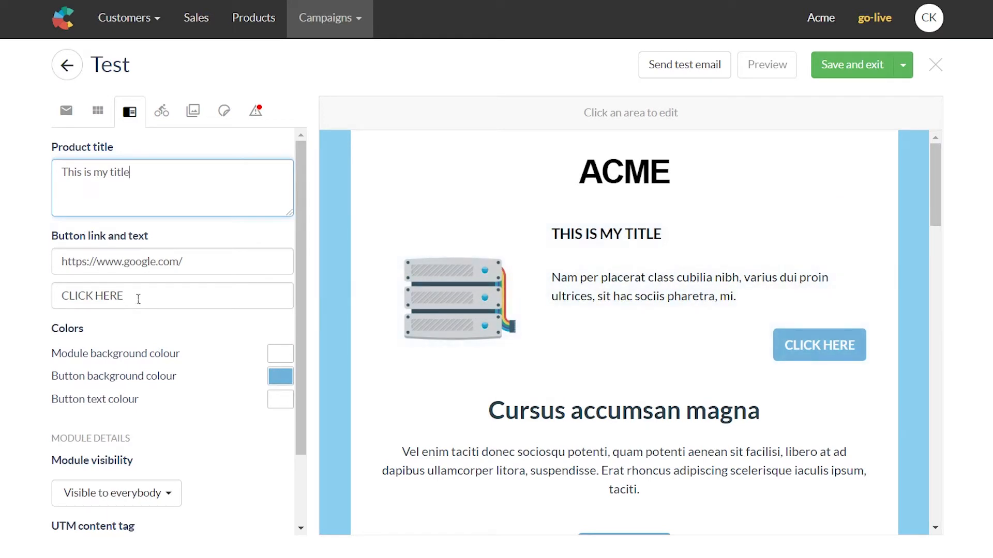
pyautogui.moveTo(124, 262); pyautogui.dragTo(156, 267)
pyautogui.write('custobar.c')
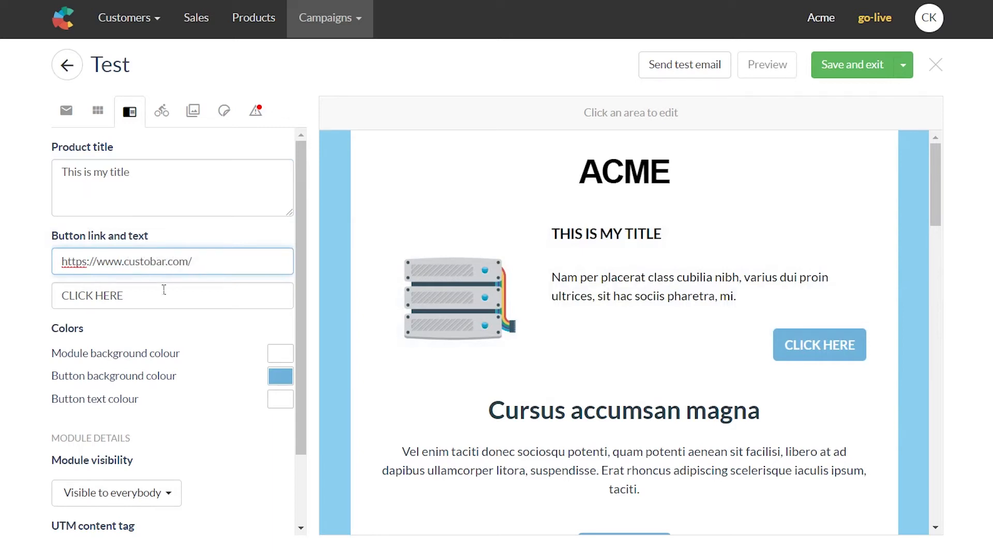
pyautogui.moveTo(158, 295); pyautogui.dragTo(29, 299)
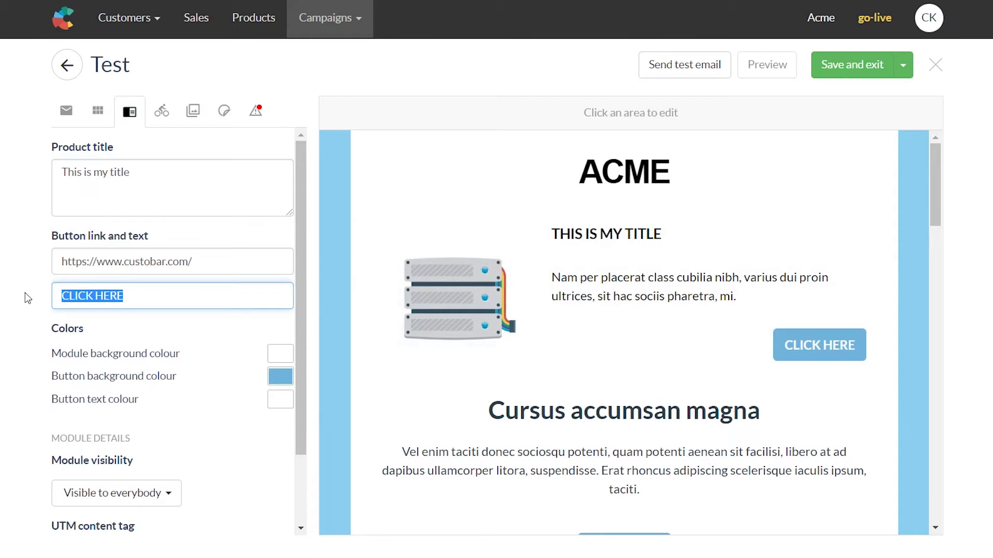
pyautogui.write('To site')
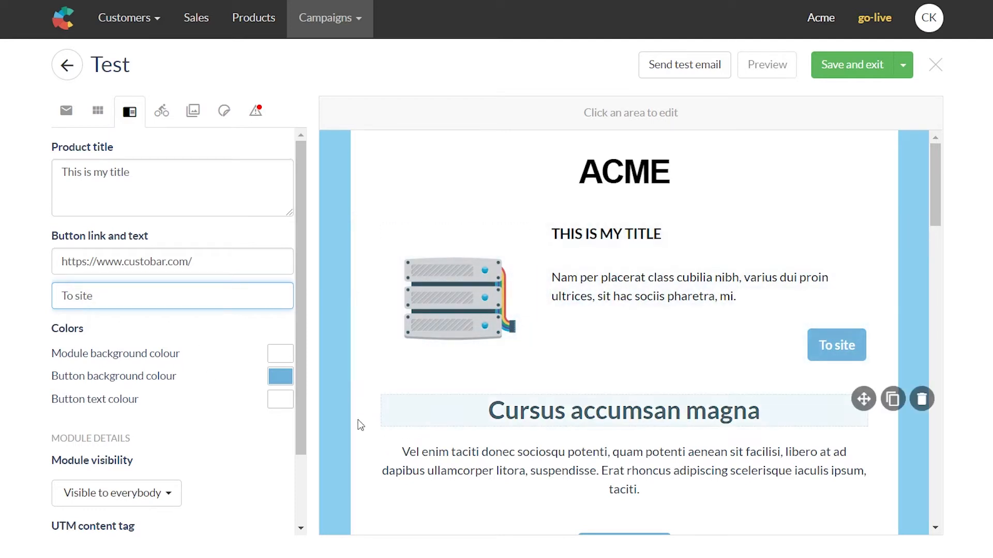
# Step: Set the image-and-text module's button background colour to green and its module background colour to tan
pyautogui.click(283, 380)
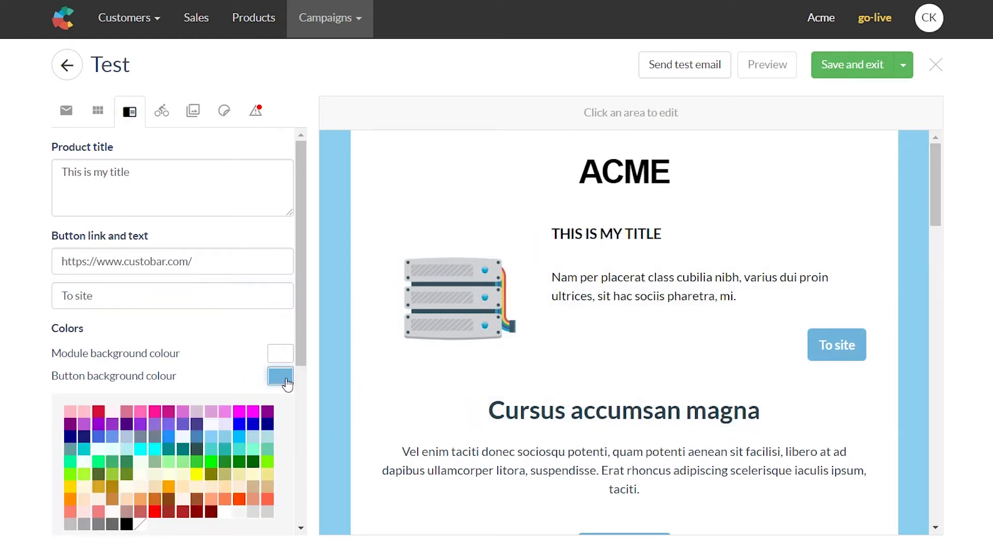
pyautogui.click(224, 461)
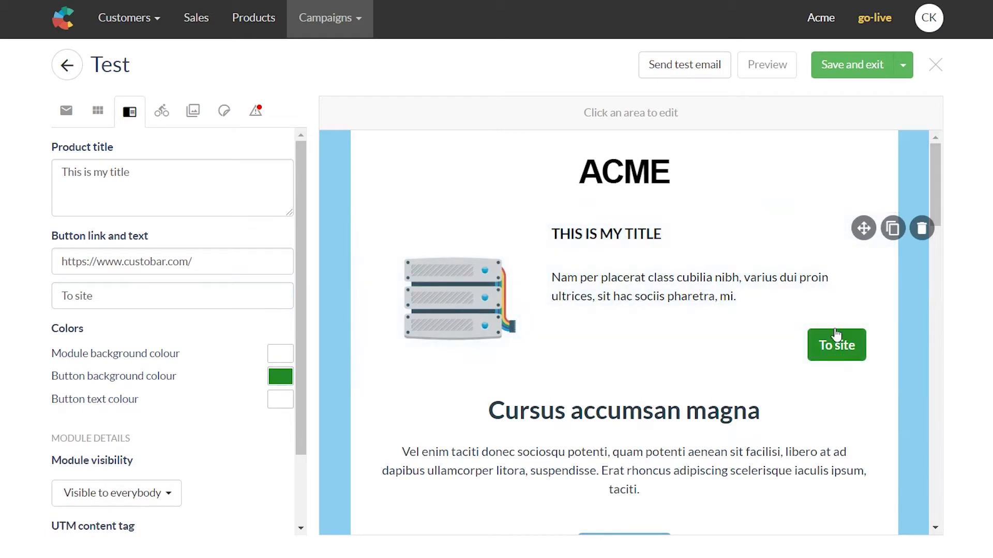
pyautogui.click(280, 355)
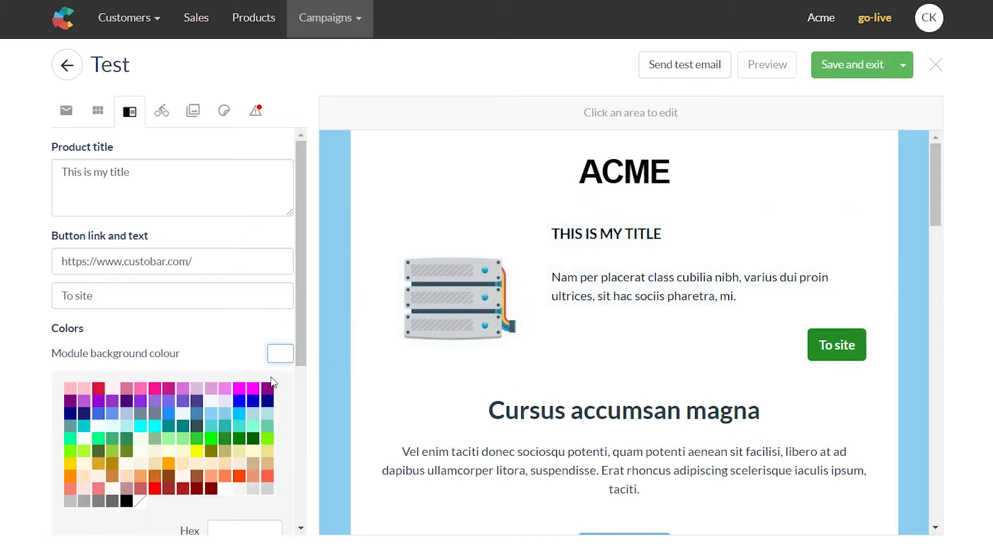
pyautogui.click(256, 464)
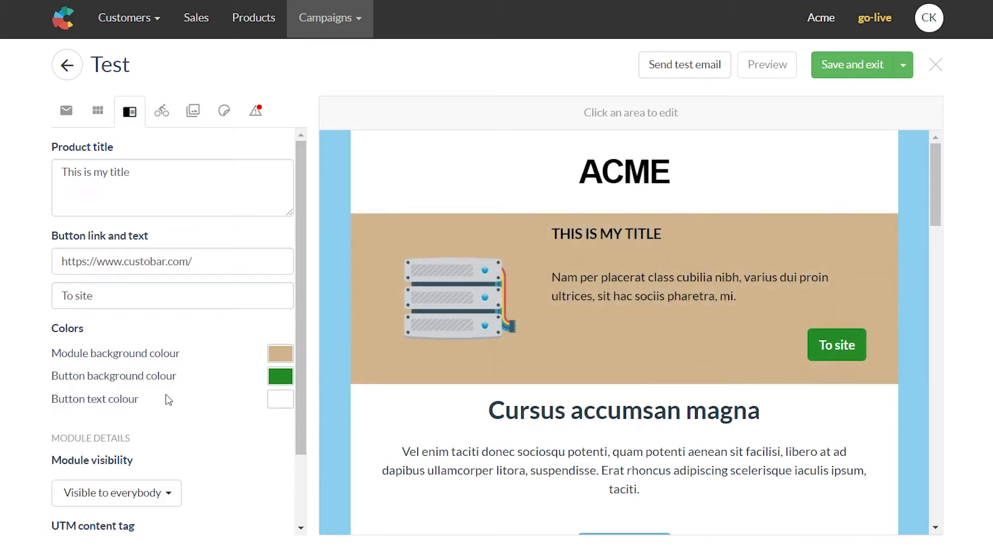
# Step: Set the image-and-text module's visibility to Hide from audiences and select the audience Passives over 6 months
pyautogui.scroll(-2, 177, 423)
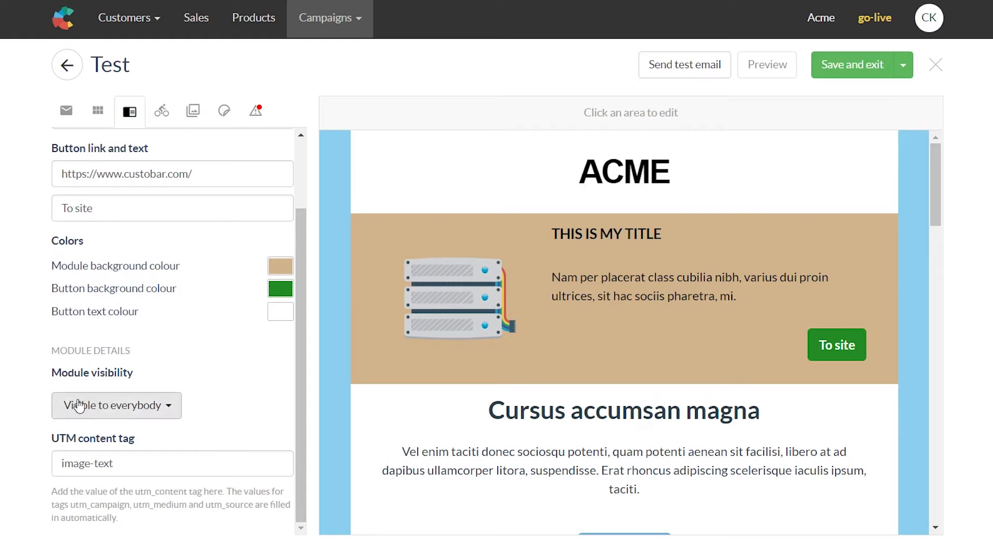
pyautogui.click(156, 408)
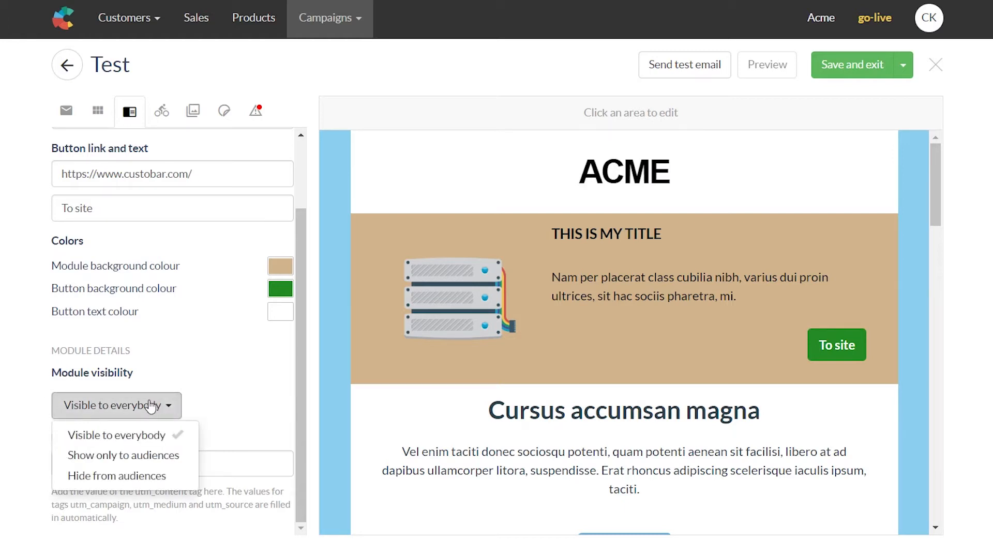
pyautogui.click(91, 476)
pyautogui.scroll(-3, 157, 468)
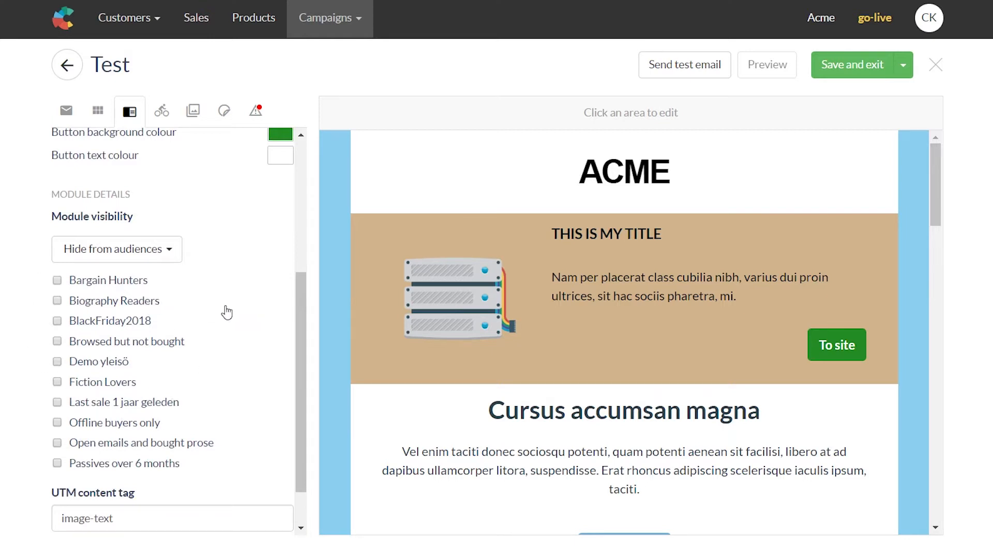
pyautogui.click(57, 464)
pyautogui.scroll(1, 250, 444)
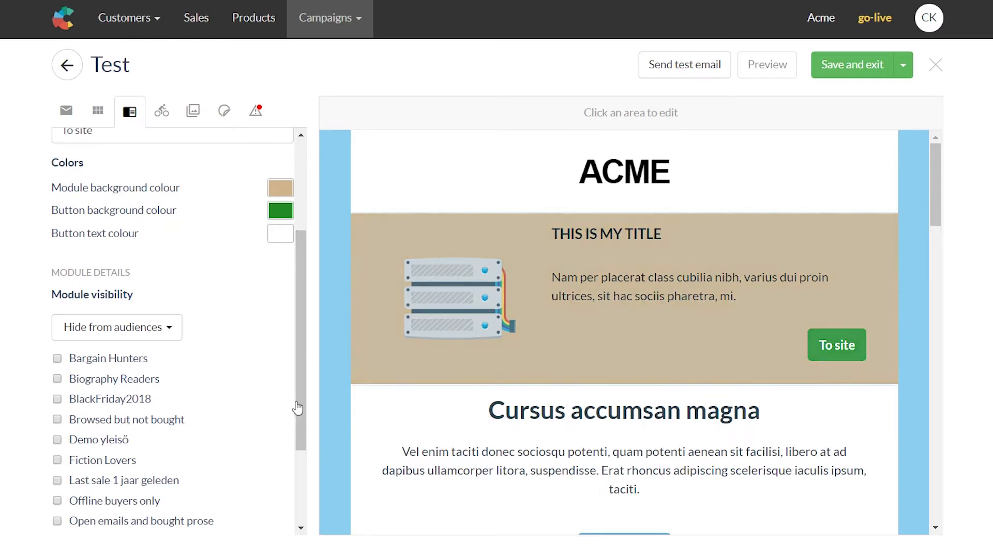
pyautogui.scroll(-1, 122, 450)
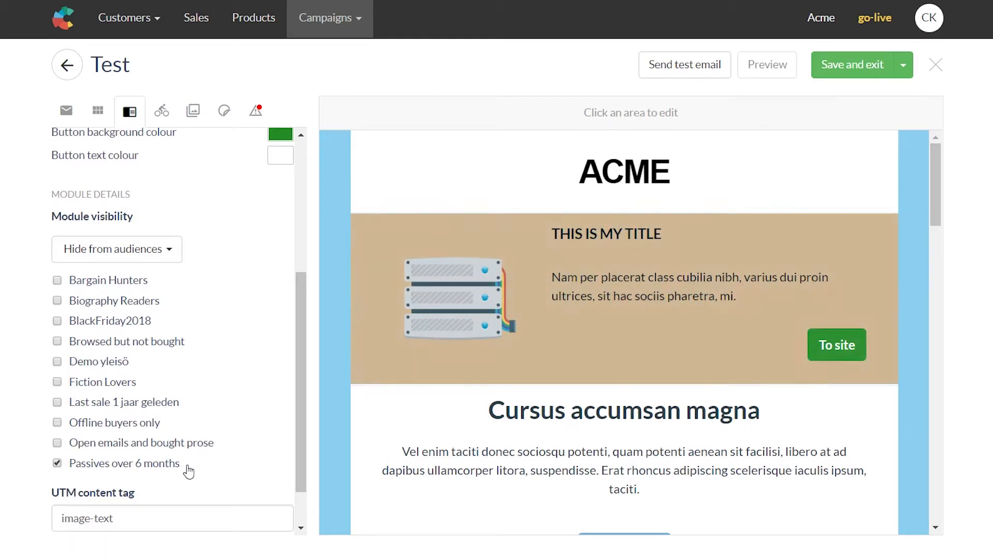
pyautogui.click(56, 463)
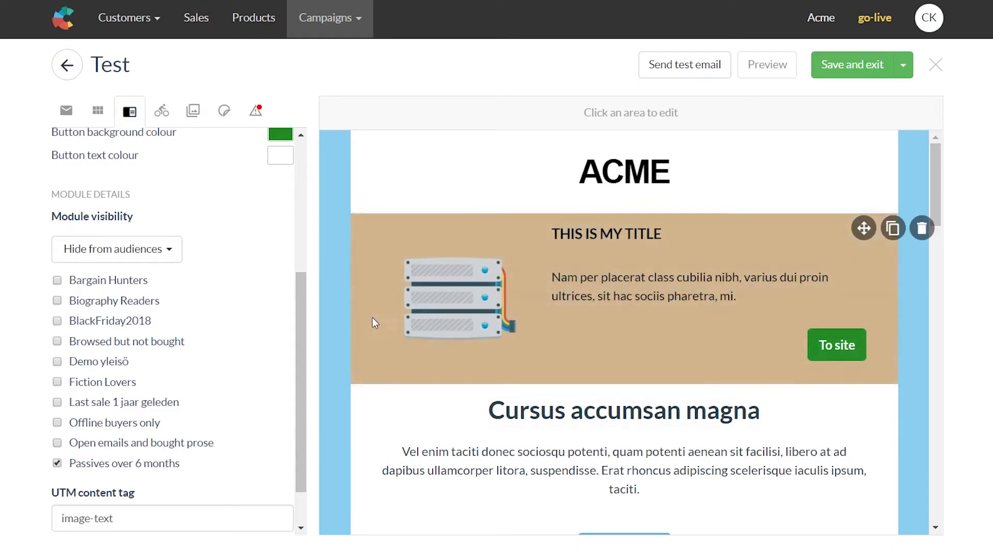
pyautogui.click(160, 251)
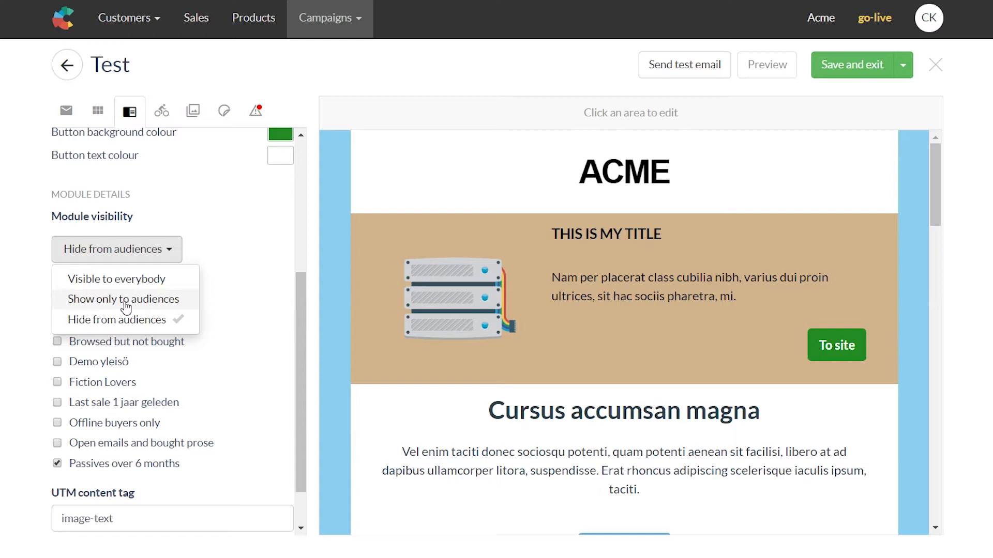
pyautogui.click(178, 249)
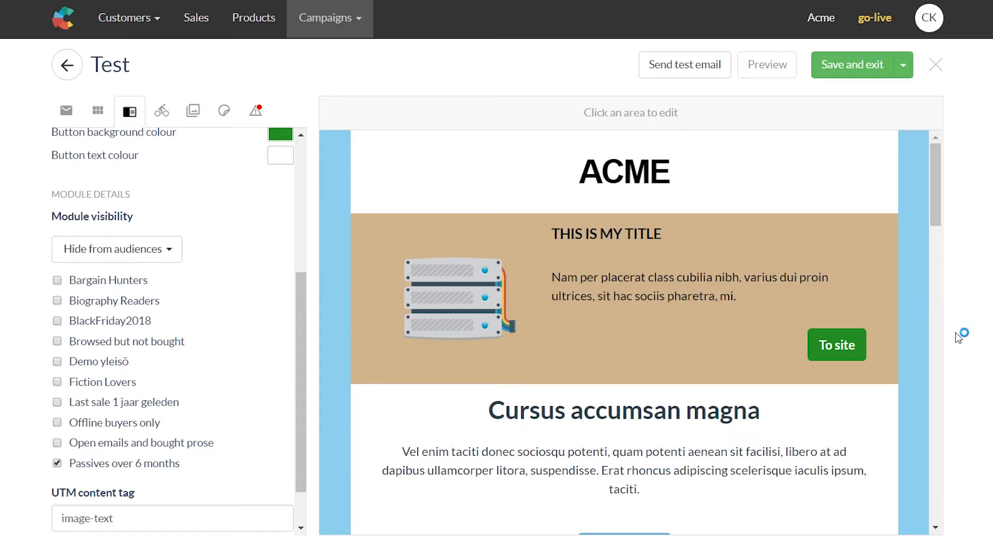
# Step: Add a 2 x product module above the existing three-product module, and a 4 x product module above that
pyautogui.moveTo(919, 335)
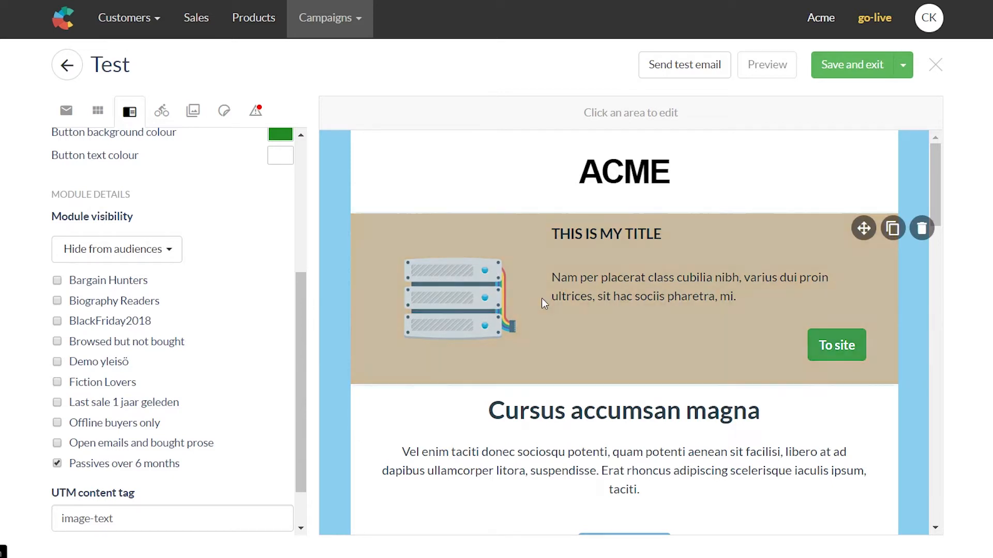
pyautogui.scroll(-8, 505, 342)
pyautogui.scroll(-2, 595, 290)
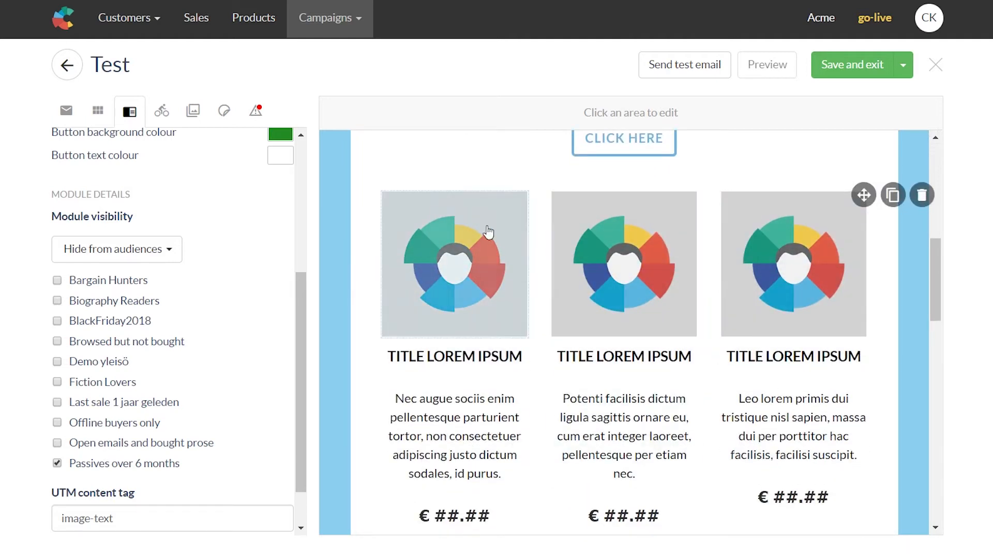
pyautogui.click(100, 112)
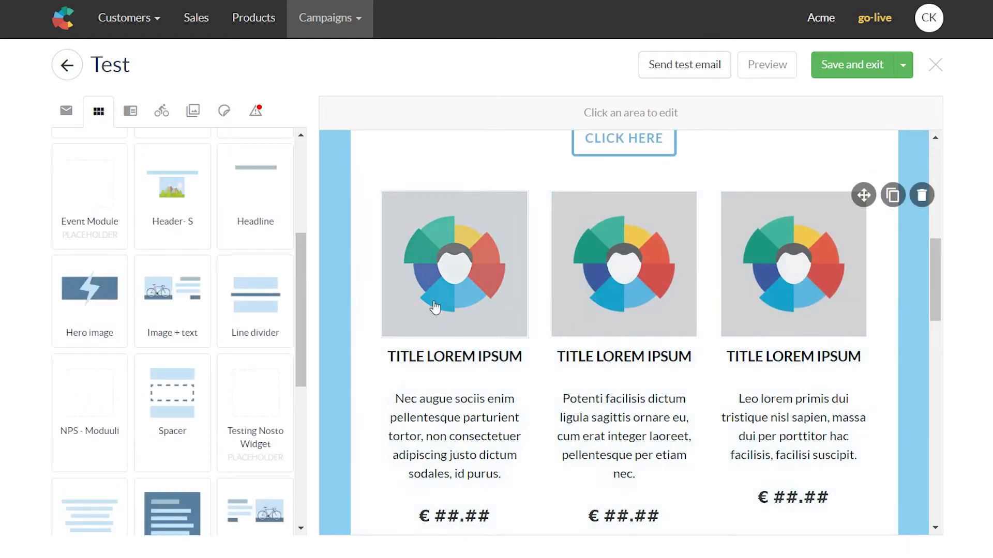
pyautogui.scroll(-3, 259, 311)
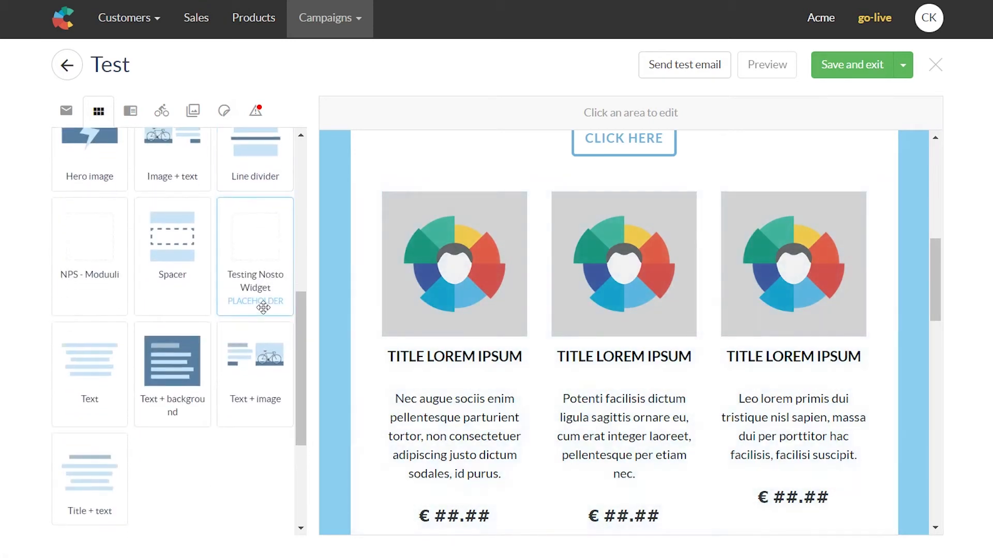
pyautogui.scroll(8, 262, 305)
pyautogui.moveTo(95, 235); pyautogui.dragTo(491, 210)
pyautogui.moveTo(264, 249); pyautogui.dragTo(553, 284)
pyautogui.scroll(-5, 583, 332)
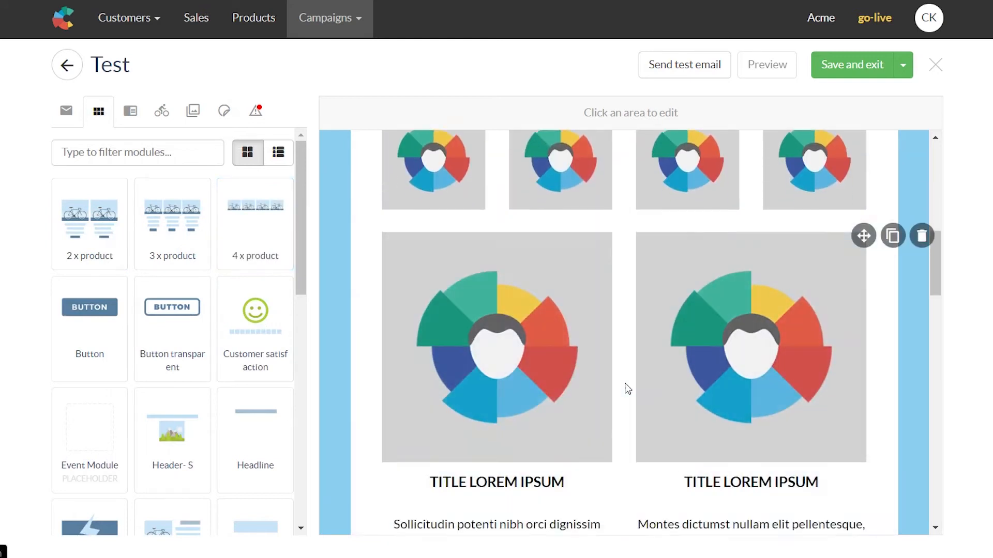
# Step: Search the products for "stu" and place Stuffed and Starved in the first slot of the two-product module
pyautogui.click(162, 113)
pyautogui.click(154, 162)
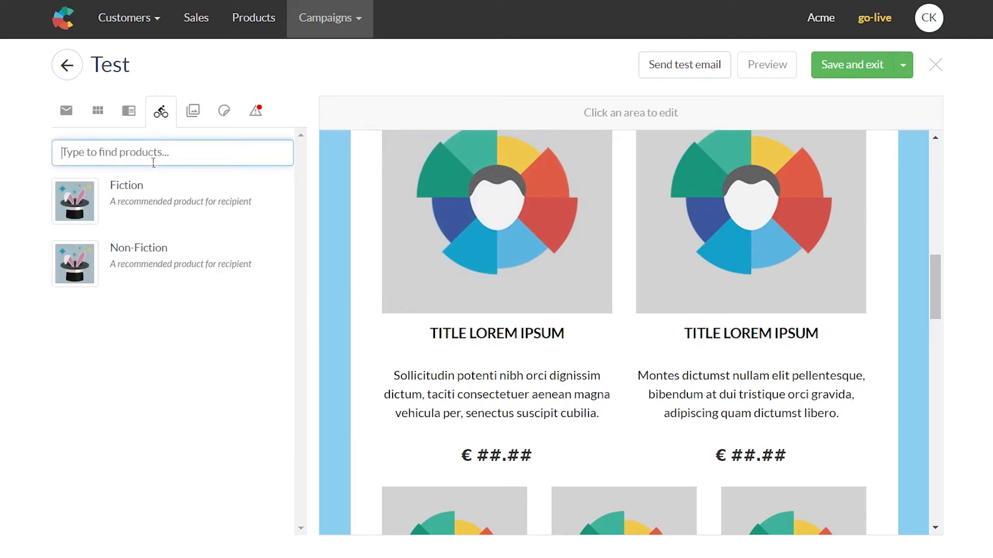
pyautogui.write('stu')
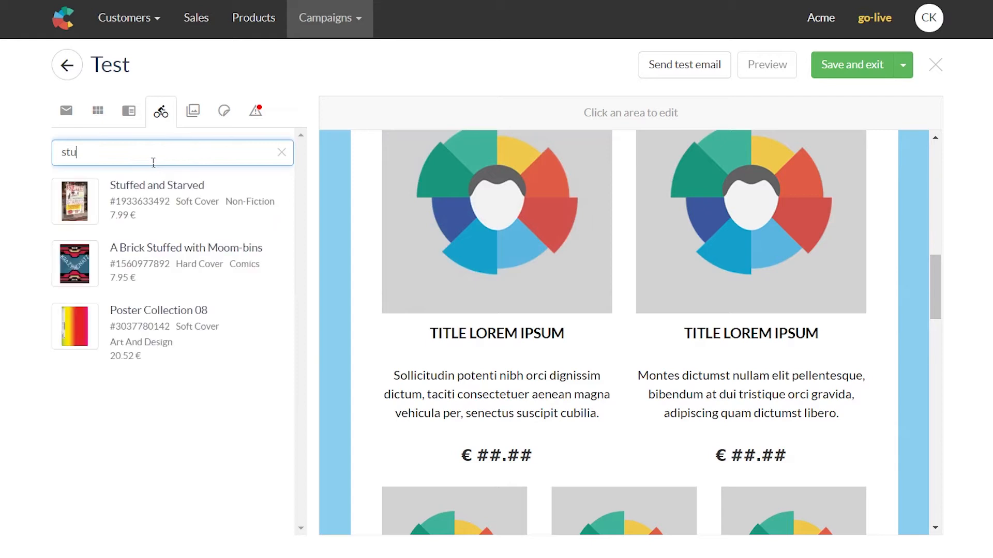
pyautogui.moveTo(138, 191); pyautogui.dragTo(484, 223)
pyautogui.scroll(1, 482, 226)
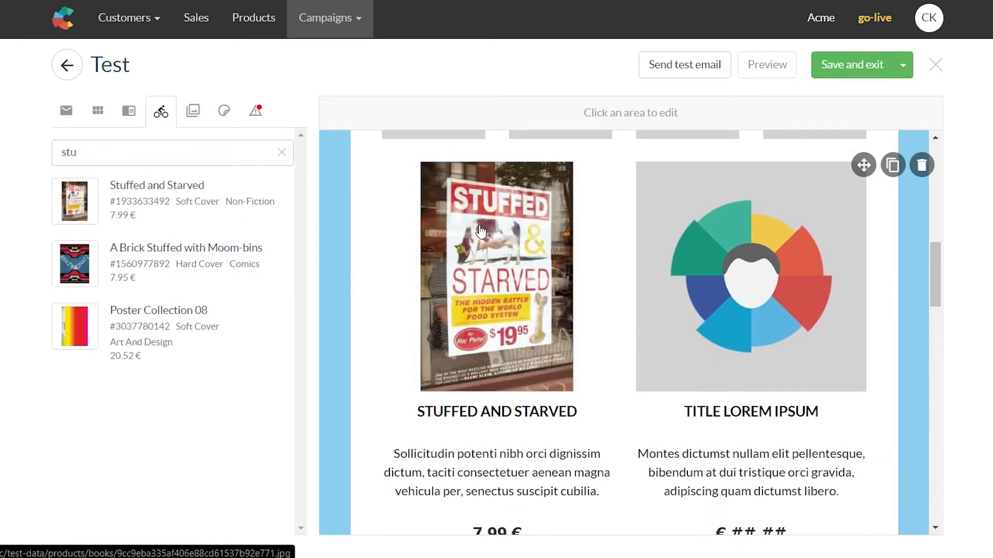
pyautogui.scroll(-1, 439, 253)
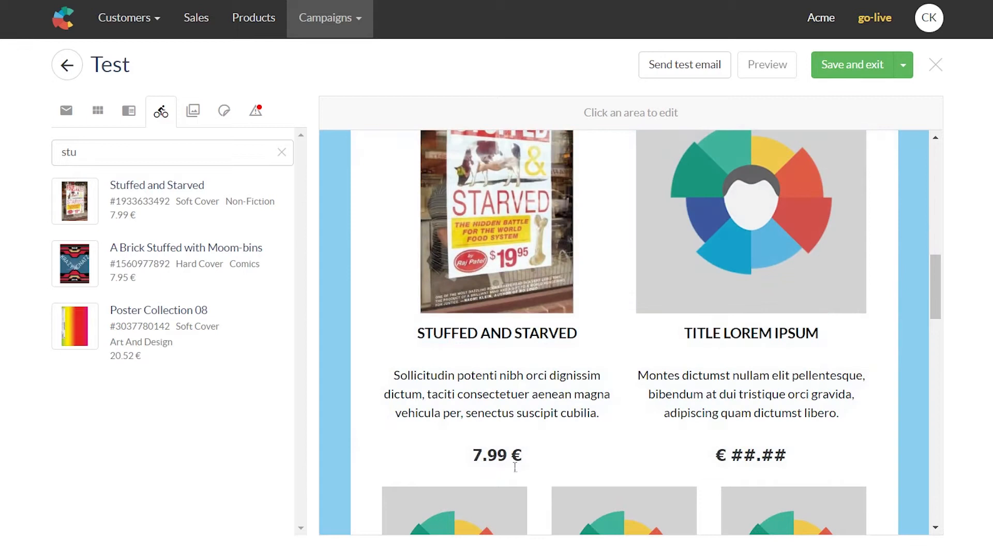
# Step: Delete the placeholder description under the Stuffed and Starved product
pyautogui.moveTo(396, 377); pyautogui.dragTo(614, 414)
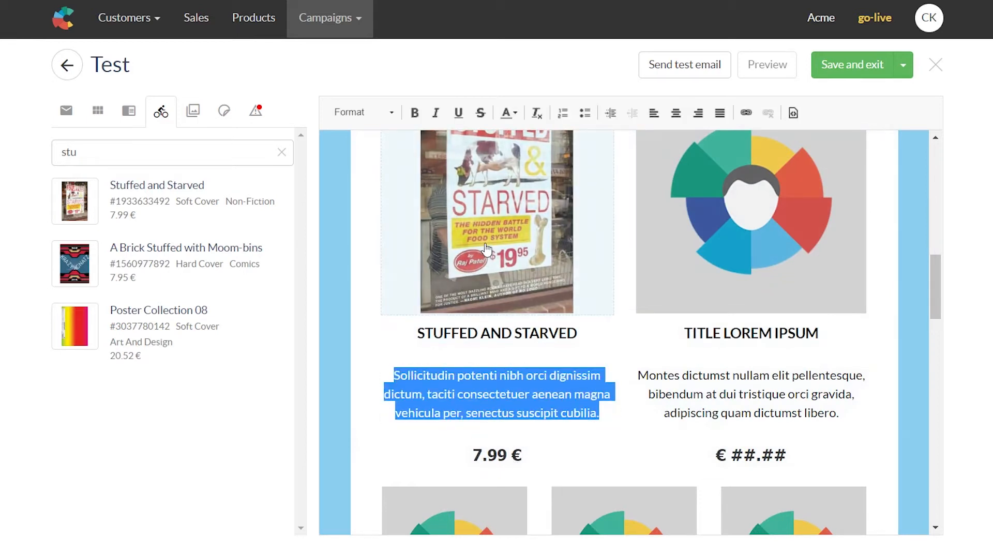
pyautogui.scroll(2, 486, 250)
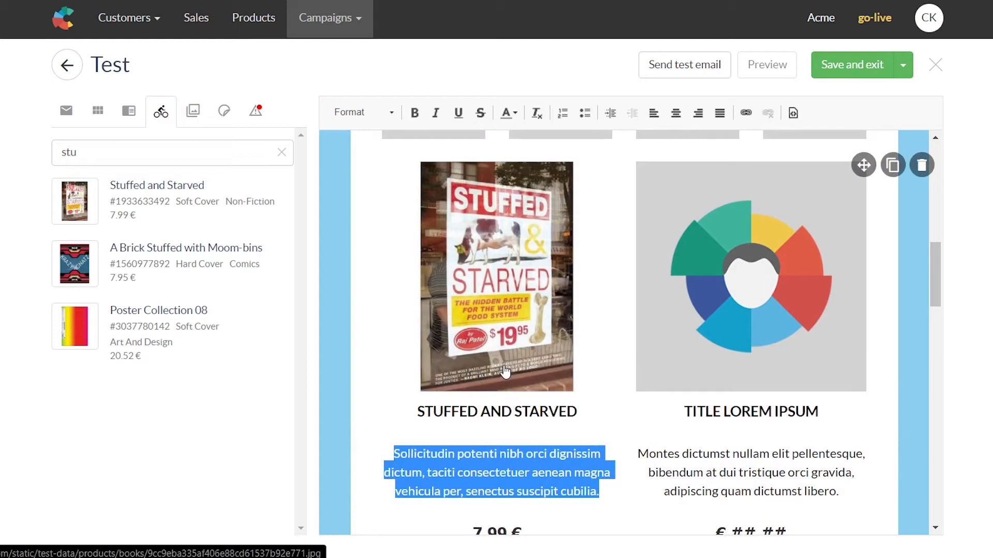
pyautogui.press('BackSpace')
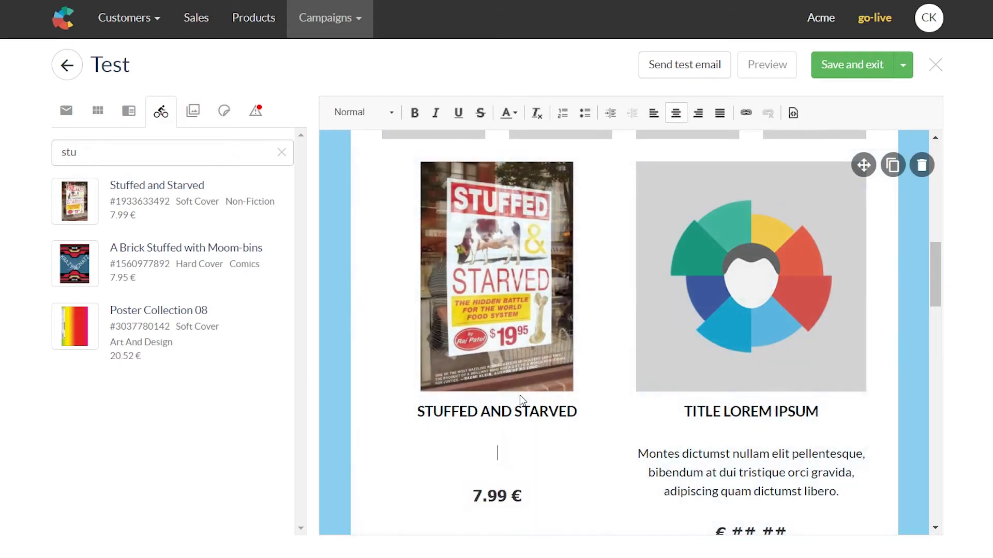
pyautogui.scroll(-2, 480, 385)
pyautogui.scroll(2, 480, 391)
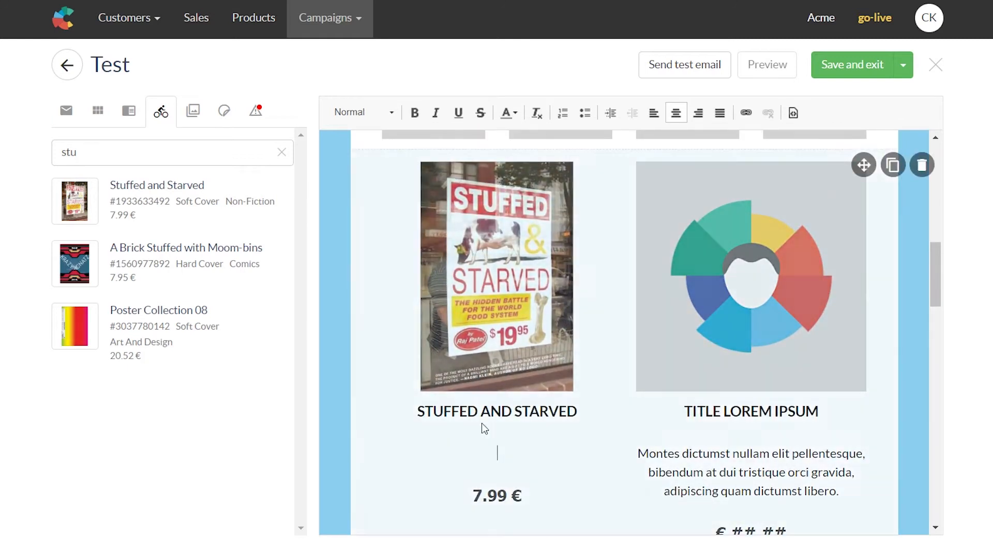
# Step: Try a teal background on the two-product module, and set its module background colour to none
pyautogui.click(487, 440)
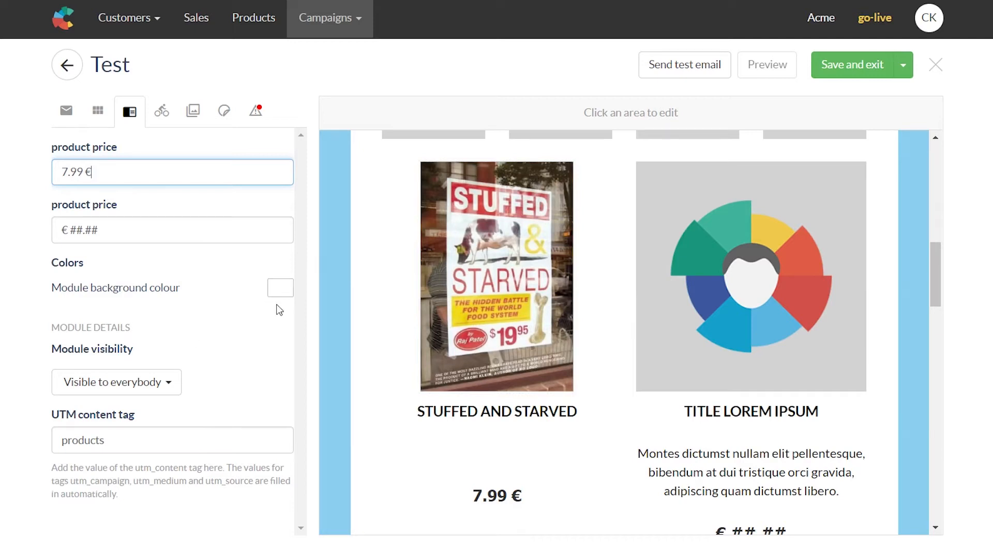
pyautogui.click(280, 288)
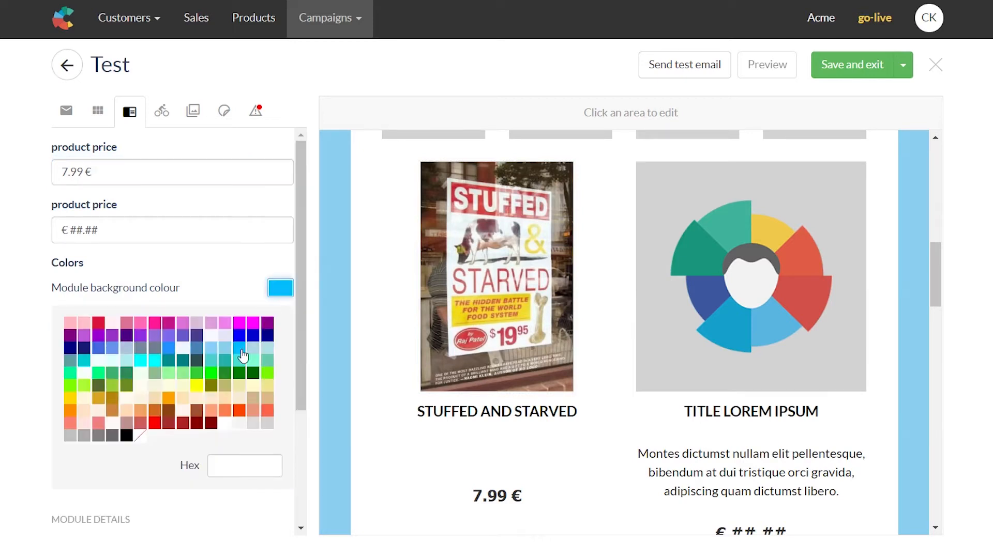
pyautogui.click(234, 363)
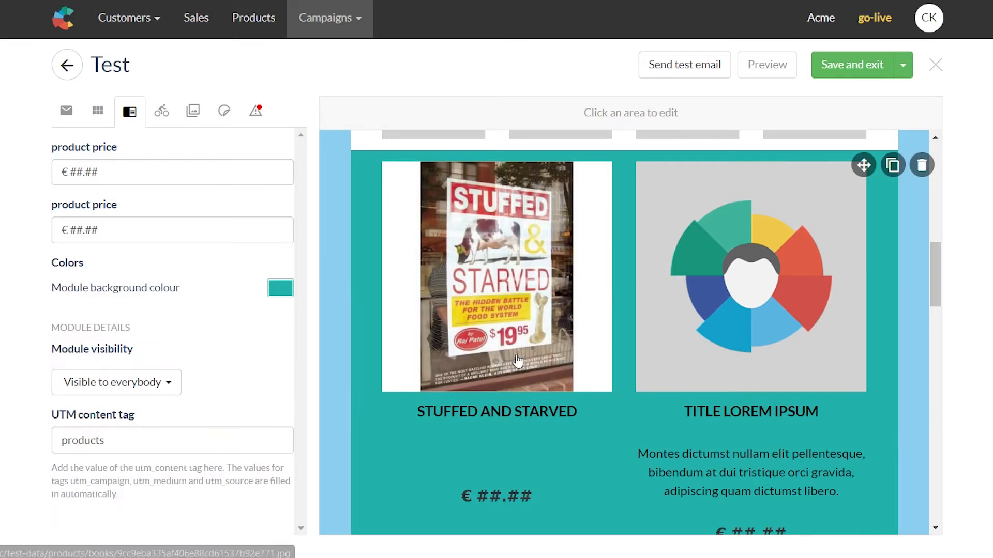
pyautogui.click(279, 288)
pyautogui.click(143, 439)
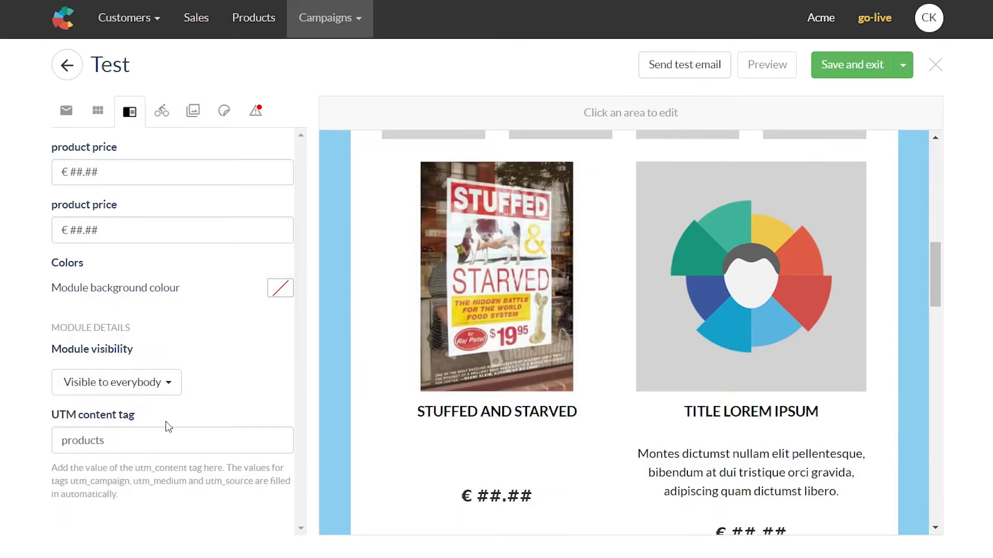
# Step: Clear the product search and place the recommended product Fiction in the second slot of the two-product module
pyautogui.scroll(2, 571, 376)
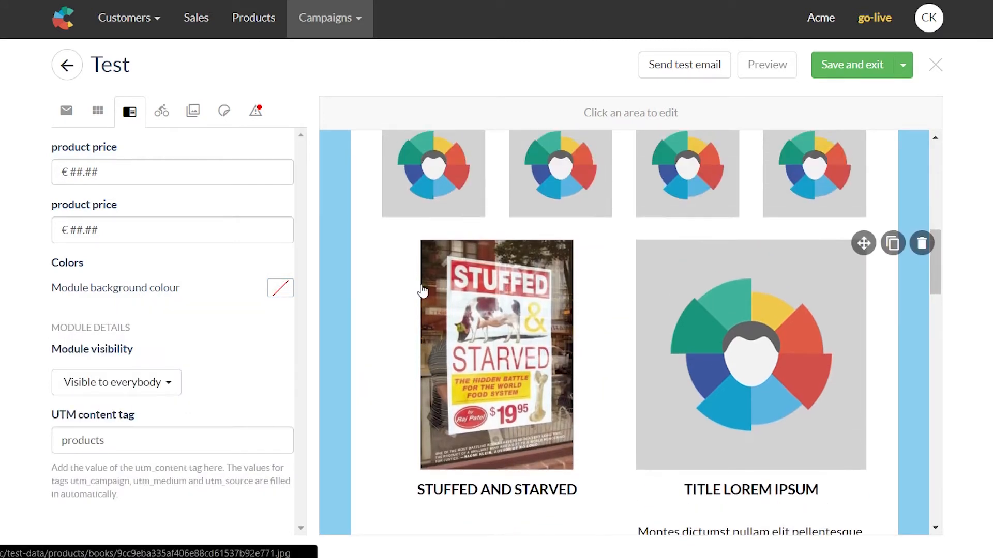
pyautogui.click(161, 111)
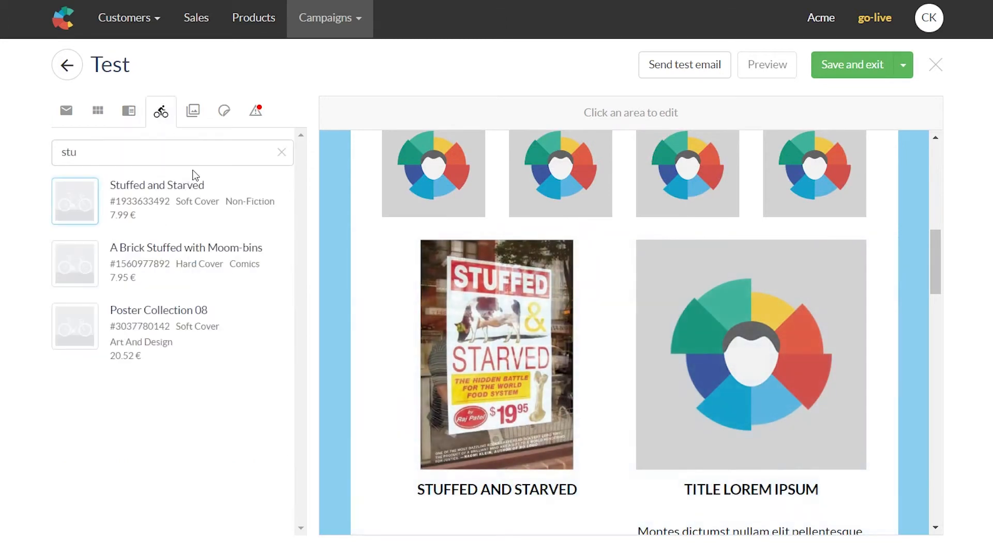
pyautogui.click(283, 152)
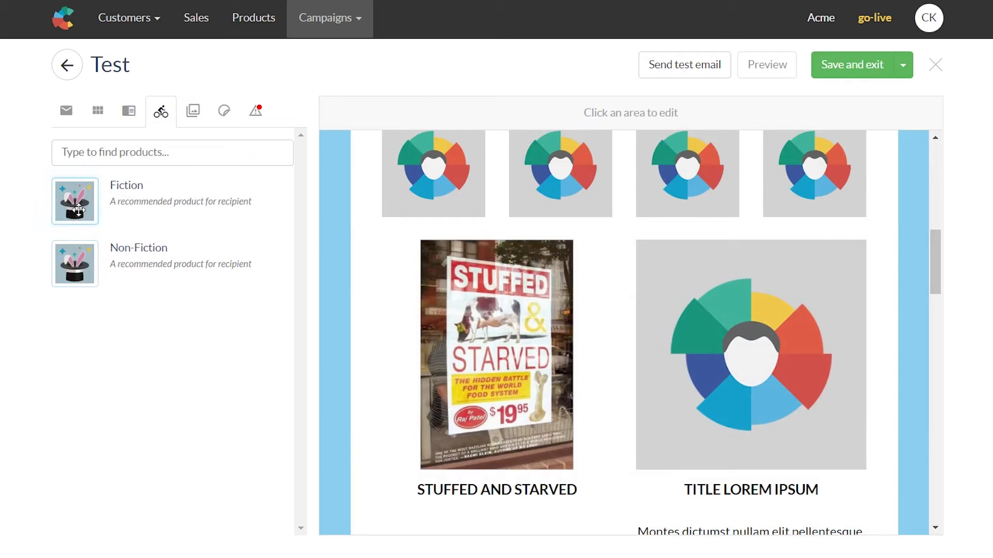
pyautogui.moveTo(74, 214); pyautogui.dragTo(720, 335)
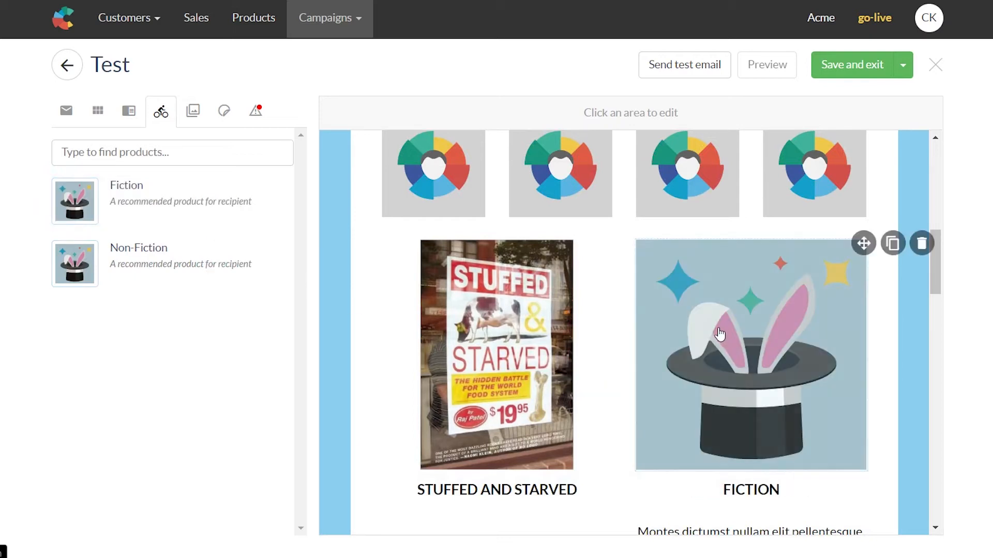
pyautogui.scroll(-3, 656, 323)
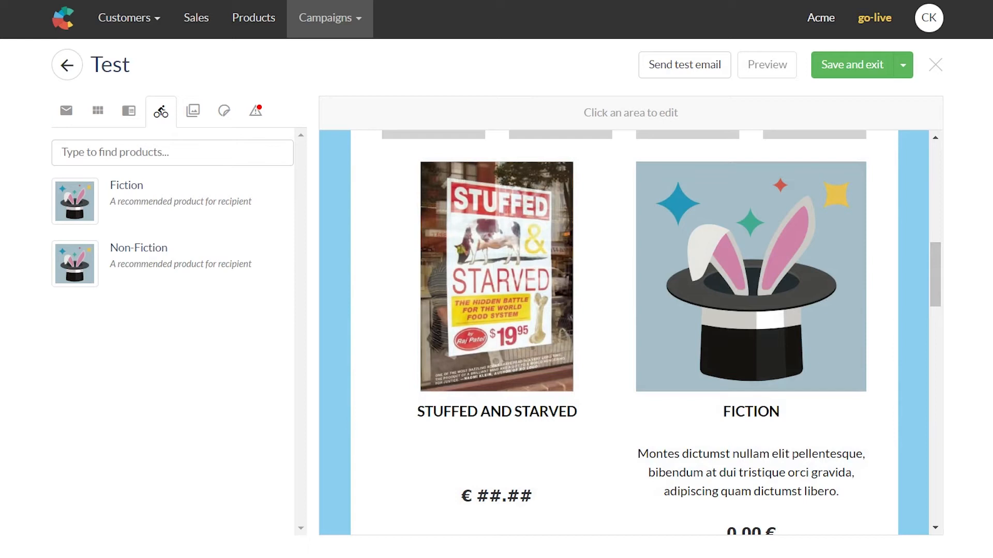
pyautogui.moveTo(861, 284)
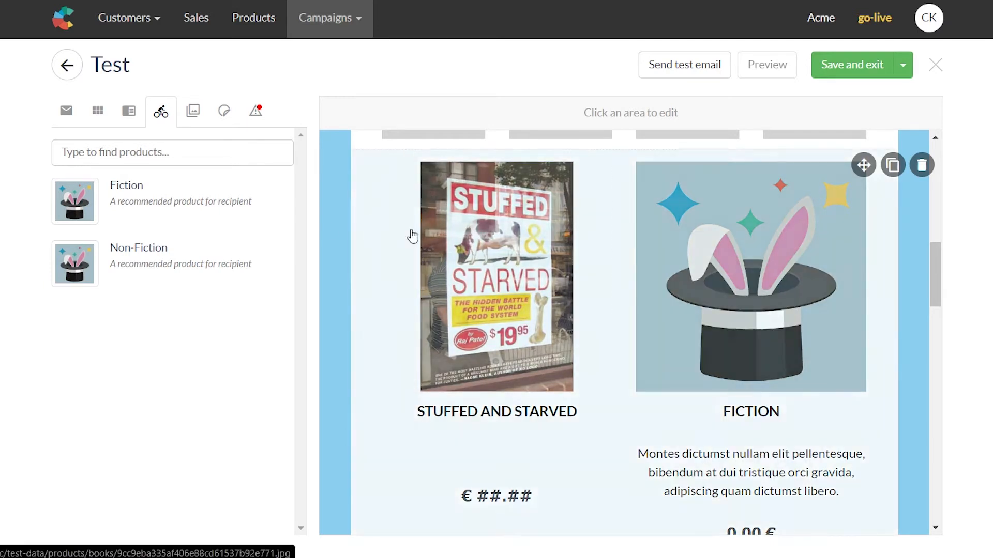
# Step: Place the recommended product Fiction in the first slot and Non-Fiction in the second slot of the two-product module
pyautogui.moveTo(85, 201); pyautogui.dragTo(470, 201)
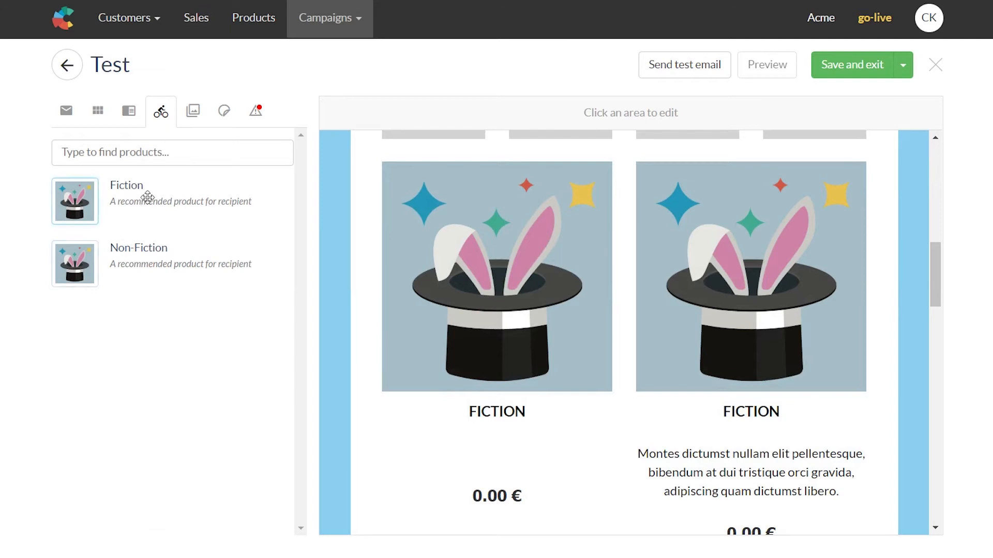
pyautogui.moveTo(91, 261); pyautogui.dragTo(715, 357)
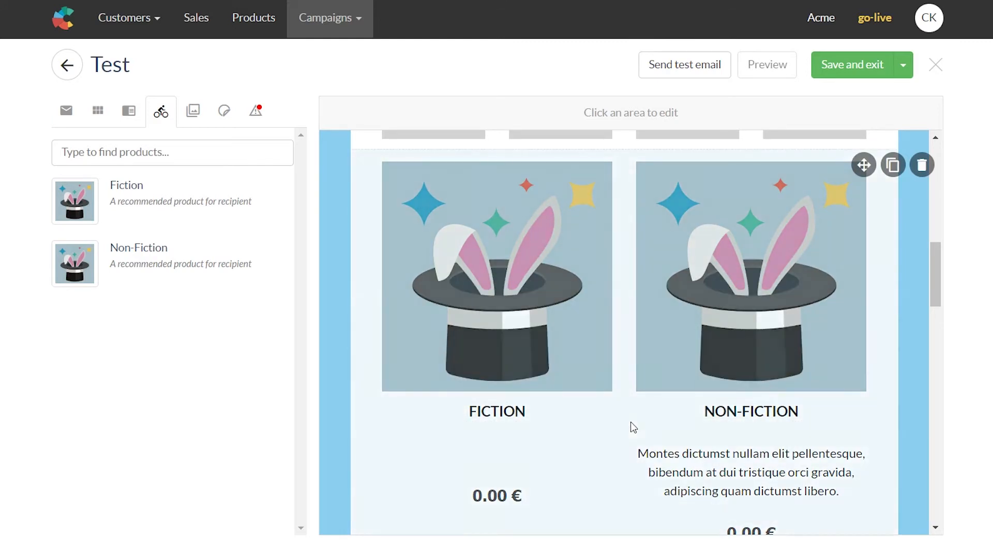
pyautogui.scroll(2, 647, 396)
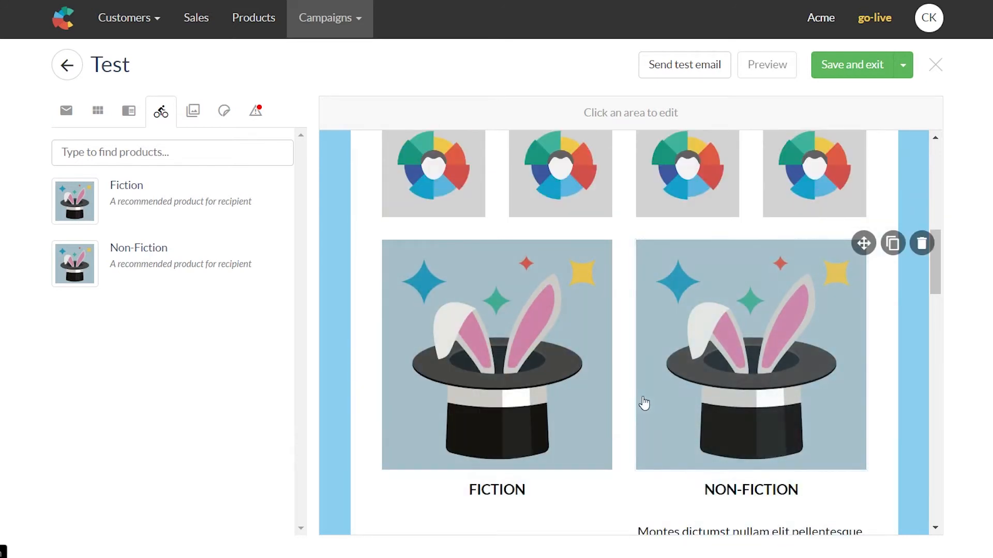
pyautogui.scroll(-5, 636, 400)
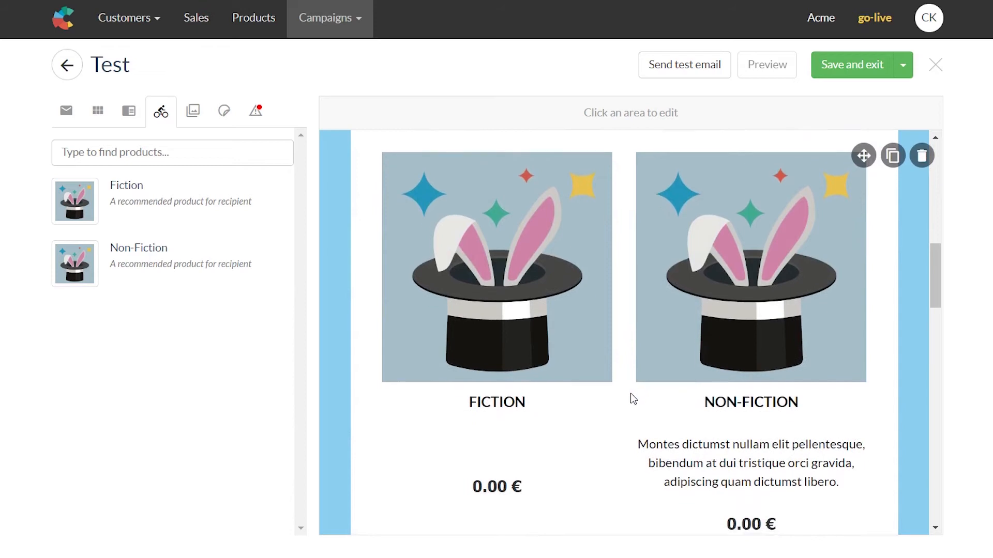
pyautogui.scroll(7, 632, 237)
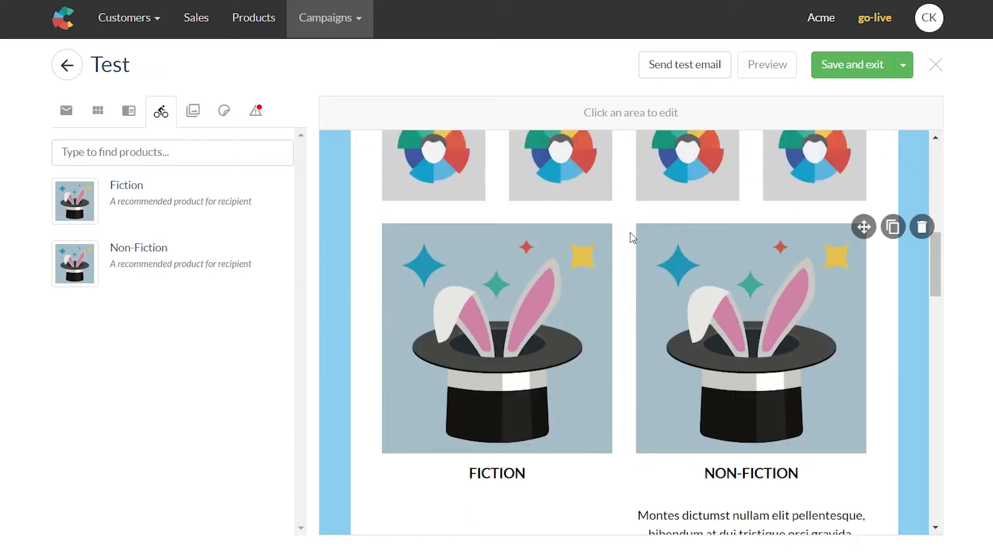
# Step: Set the email's subject to "Have a look at our new releases!" and its sender name to Acme
pyautogui.click(64, 110)
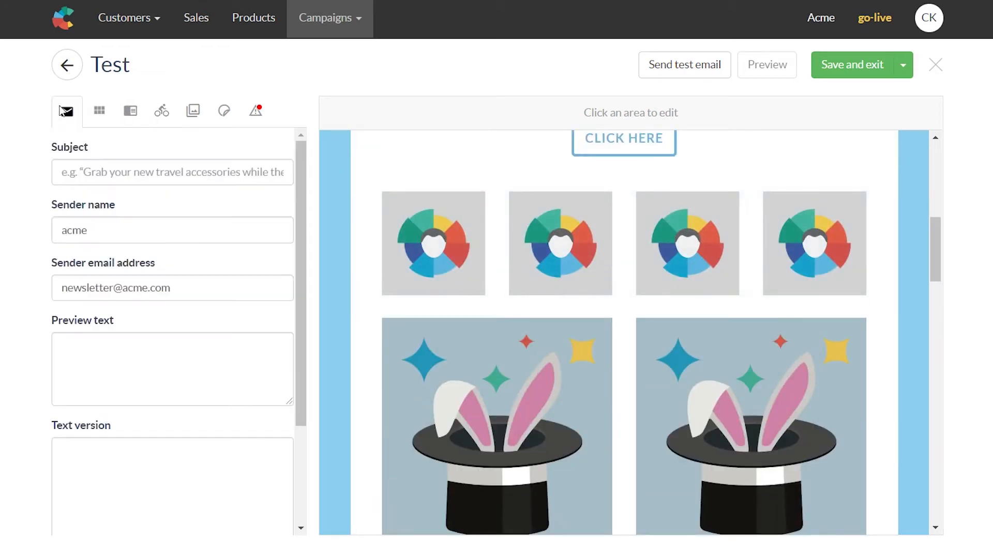
pyautogui.click(105, 181)
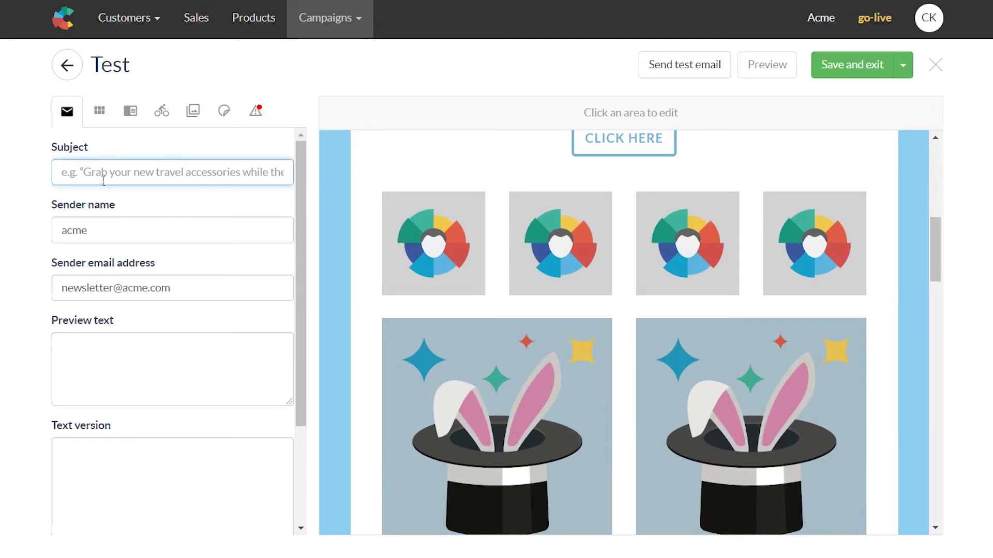
pyautogui.write('Have a ')
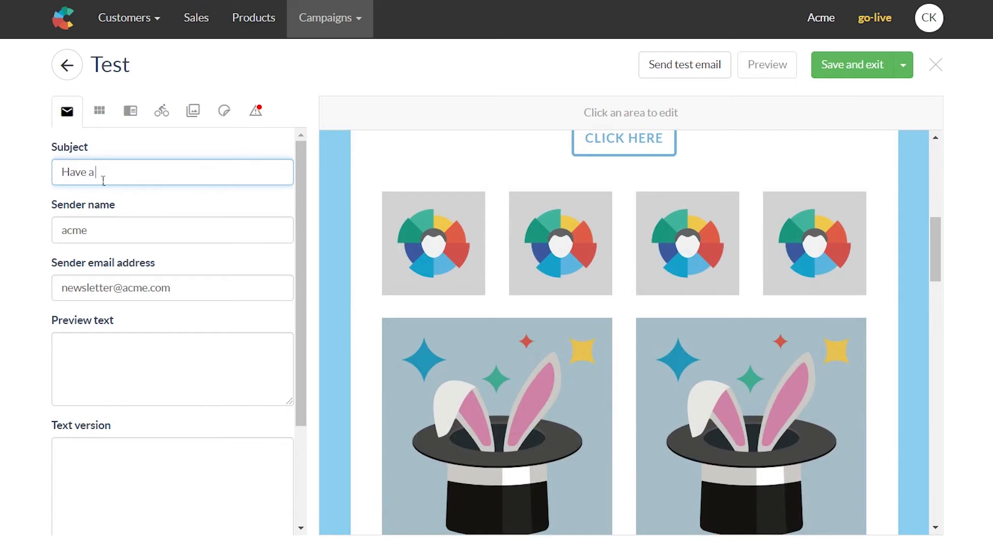
pyautogui.write('look at our new realeases!')
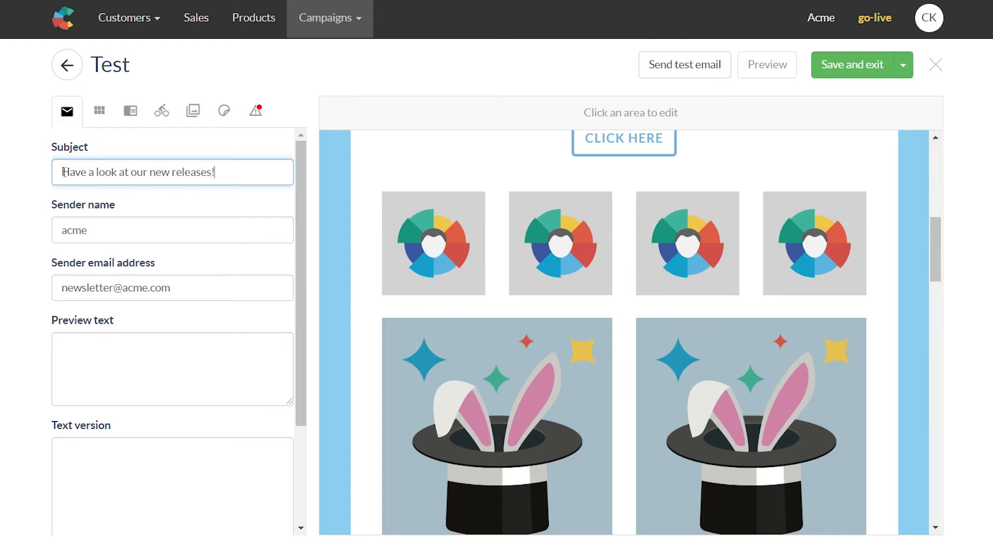
pyautogui.doubleClick(109, 232)
pyautogui.write('Acme')
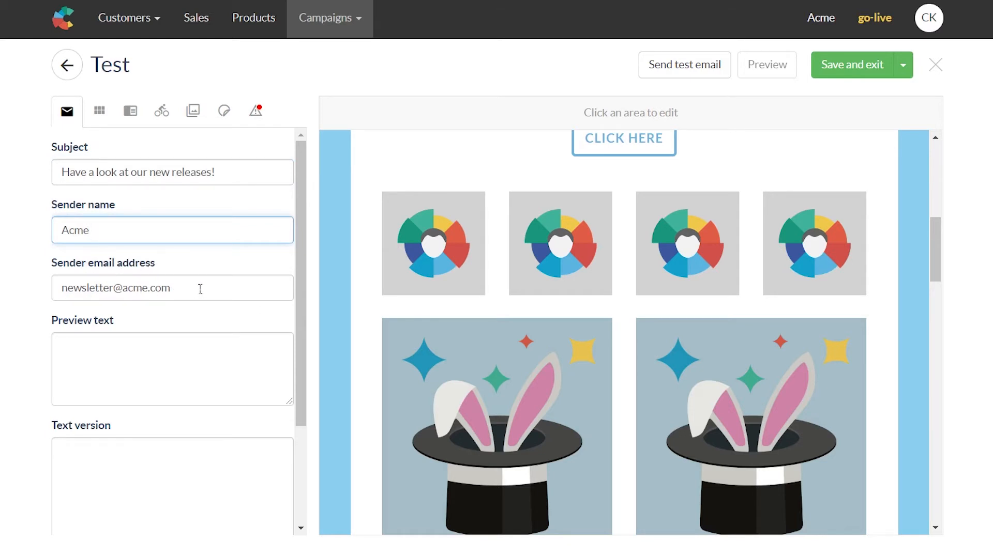
# Step: Enter the preview text "Hot new releases from your favorite bookshop", correcting the misspelled word with the suggested spelling
pyautogui.click(203, 374)
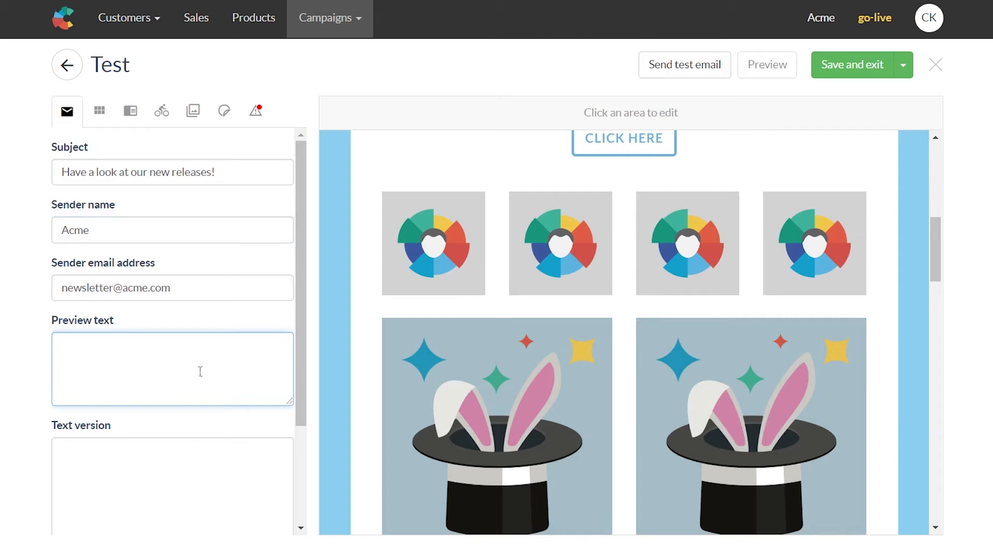
pyautogui.write('Hot new rele')
pyautogui.write('ases from your f')
pyautogui.write('avorit books')
pyautogui.write('h')
pyautogui.write('hop')
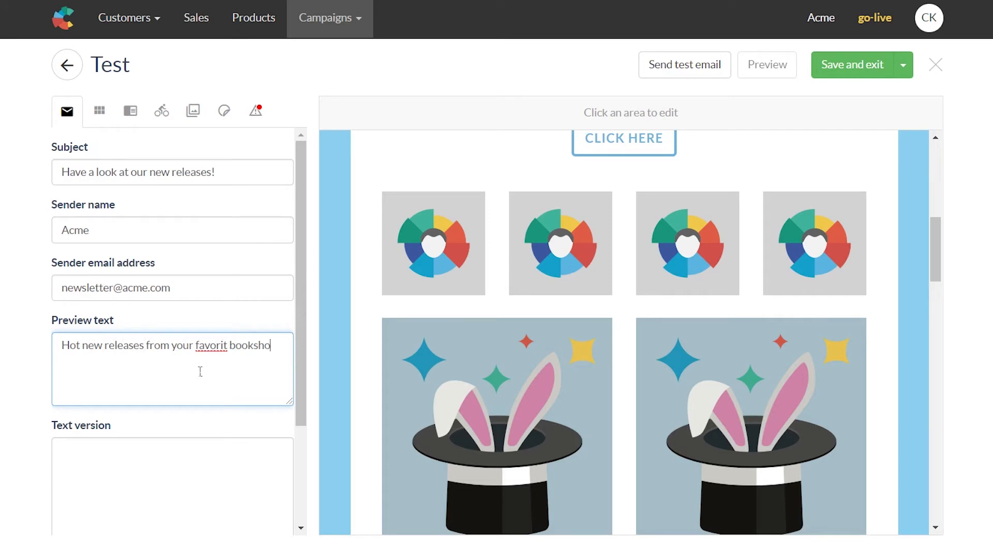
pyautogui.rightClick(212, 352)
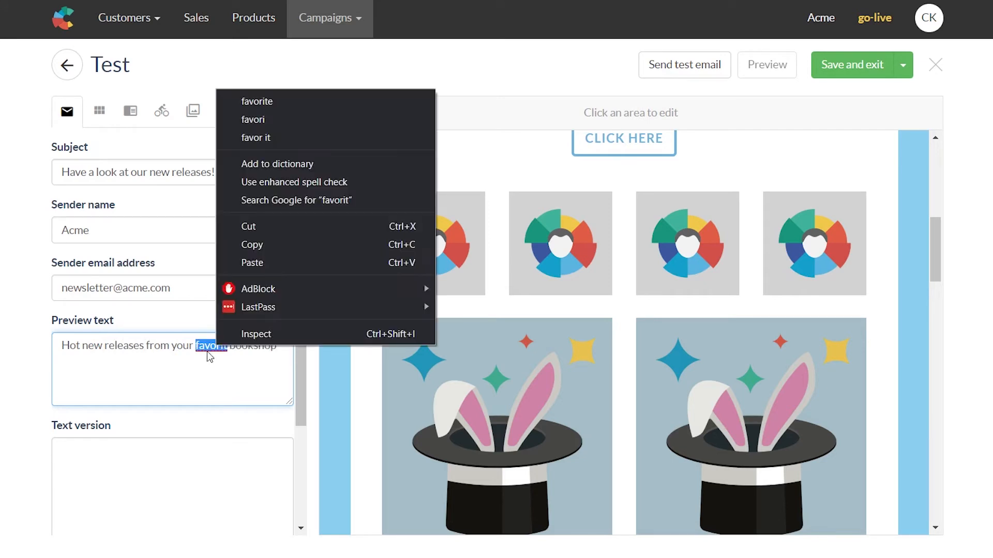
pyautogui.click(267, 104)
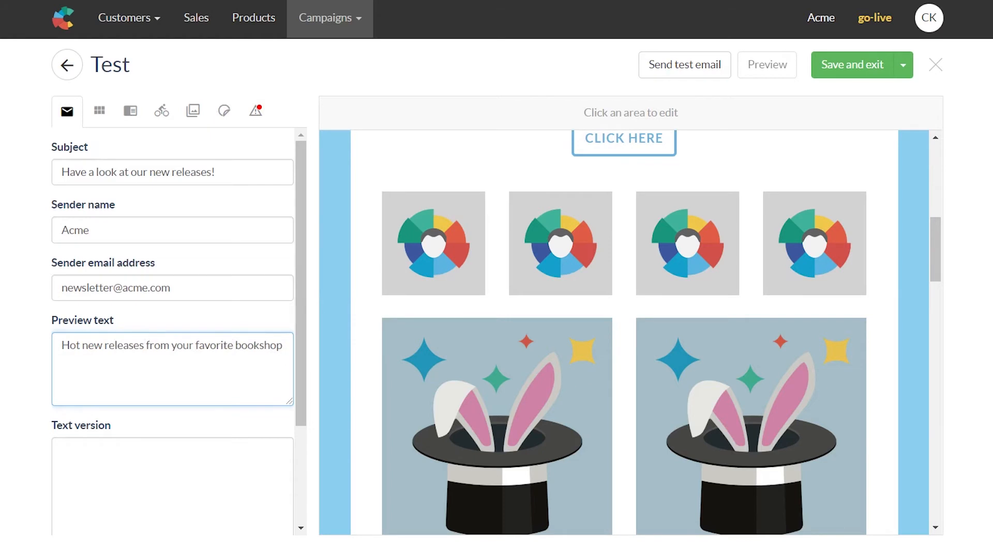
# Step: Enter "New books for you to check out." as the email's text version, and save and exit the content editor
pyautogui.scroll(-2, 129, 346)
pyautogui.click(146, 367)
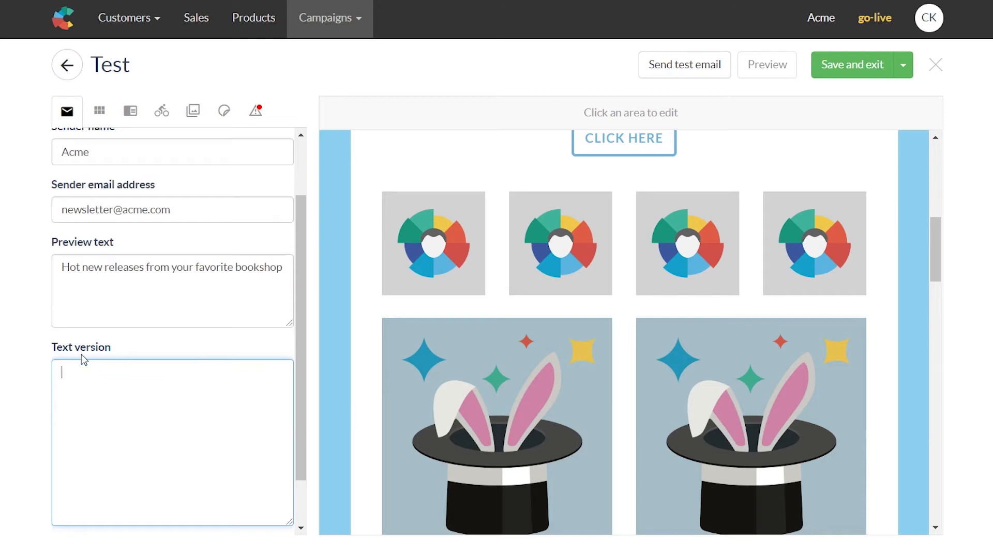
pyautogui.write('New books for you to check out.')
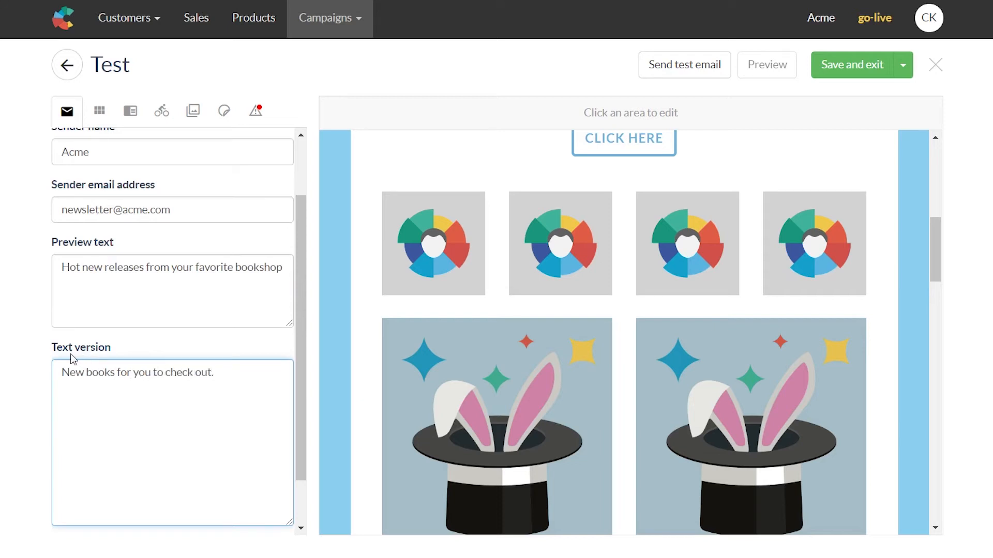
pyautogui.scroll(3, 156, 370)
pyautogui.moveTo(572, 243)
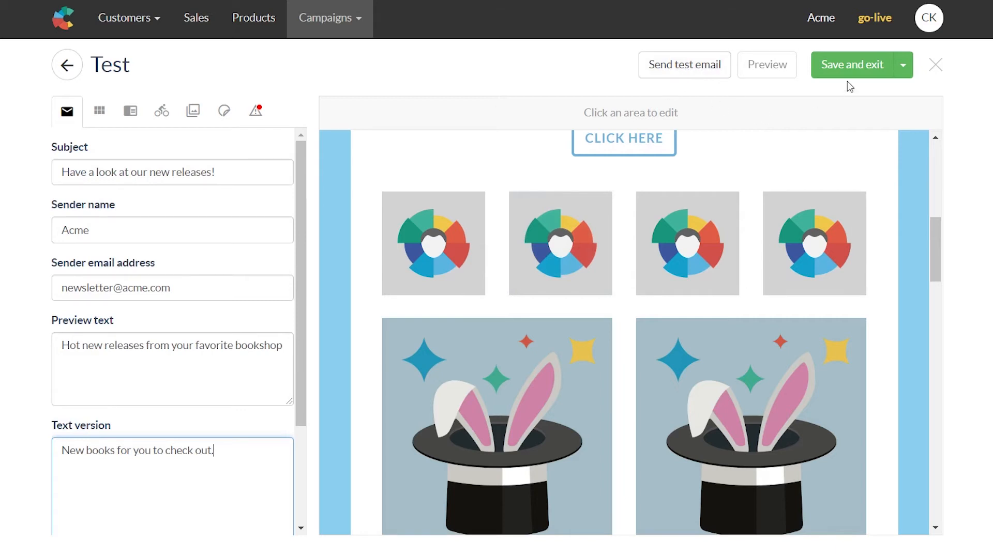
pyautogui.click(853, 66)
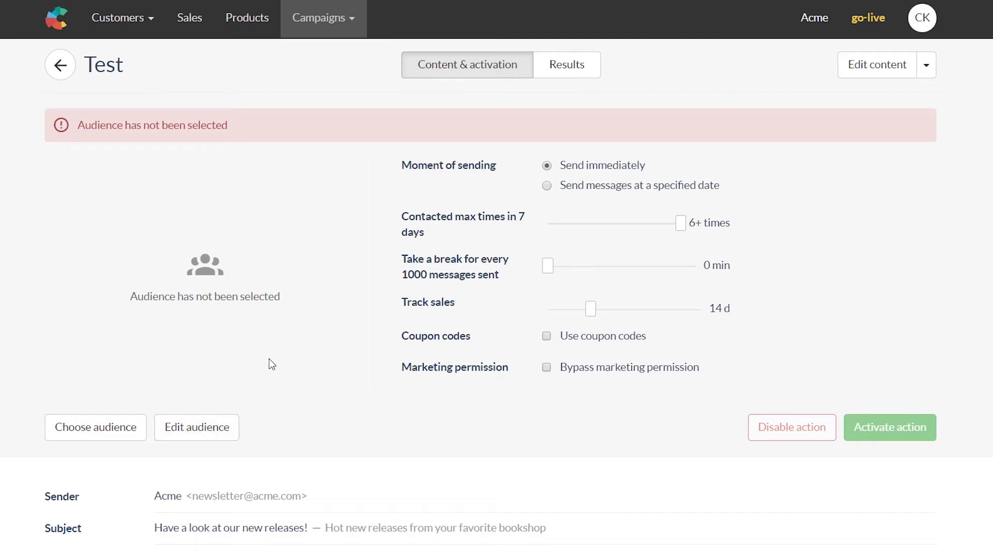
# Step: Review the saved email's sender, subject, audience filters and content preview
pyautogui.scroll(-8, 411, 350)
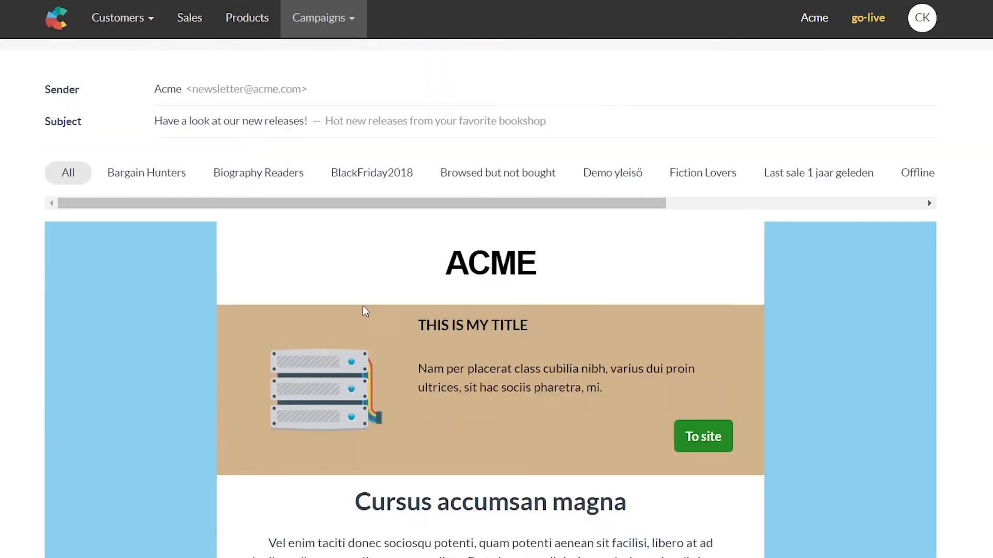
pyautogui.scroll(-5, 141, 269)
pyautogui.scroll(7, 153, 280)
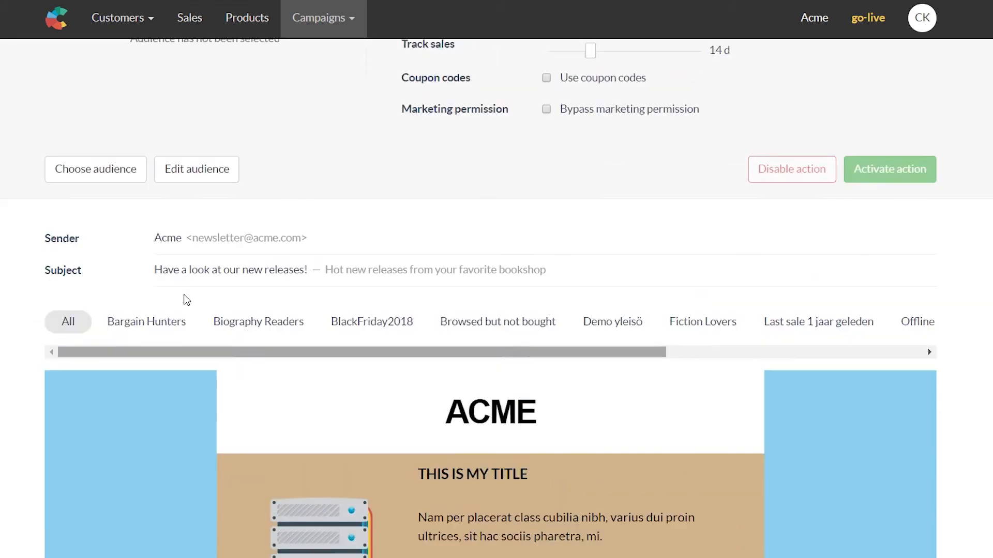
pyautogui.scroll(2, 187, 300)
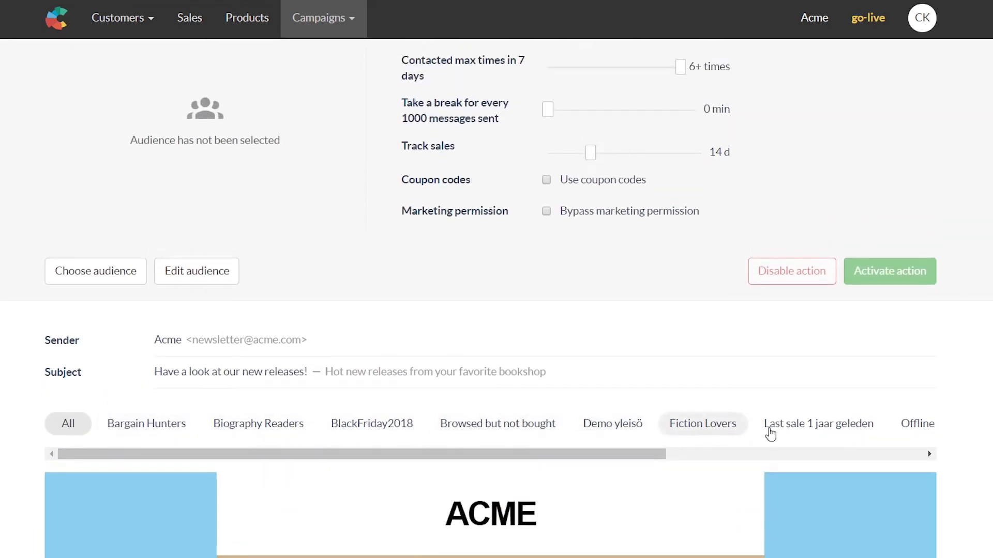
pyautogui.scroll(-2, 804, 382)
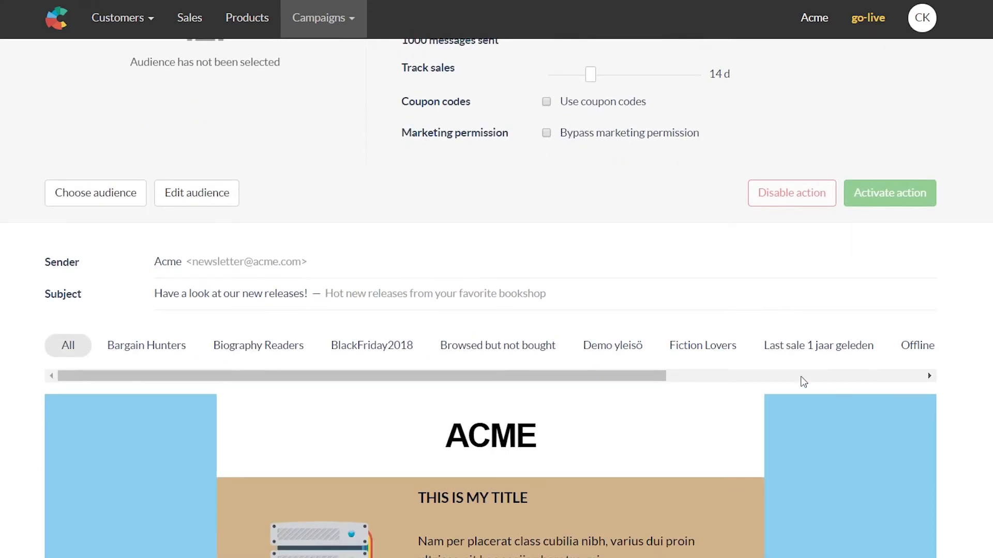
# Step: Preview the email as seen by the Passives over 6 months audience, and return to the All preview
pyautogui.moveTo(563, 377); pyautogui.dragTo(871, 401)
pyautogui.scroll(-2, 926, 413)
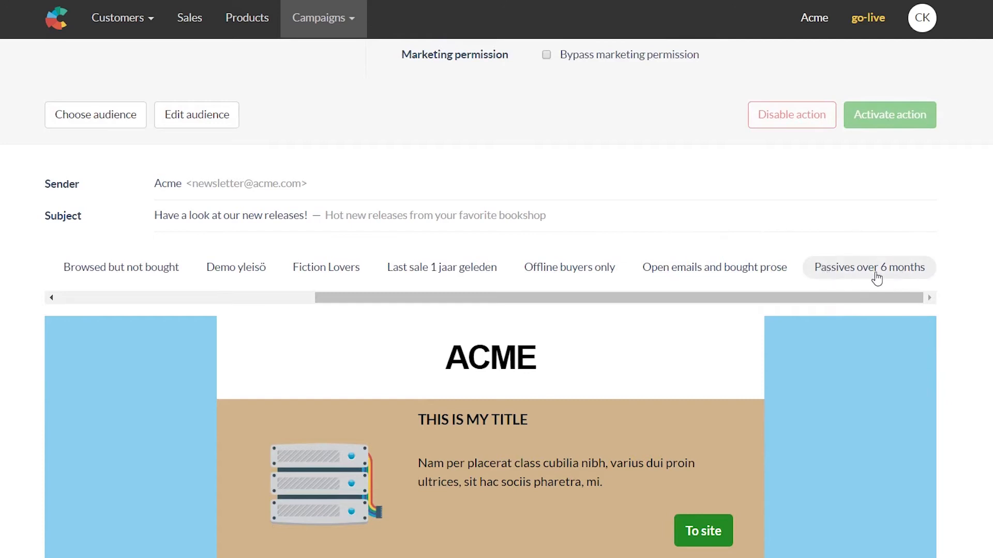
pyautogui.scroll(-2, 924, 324)
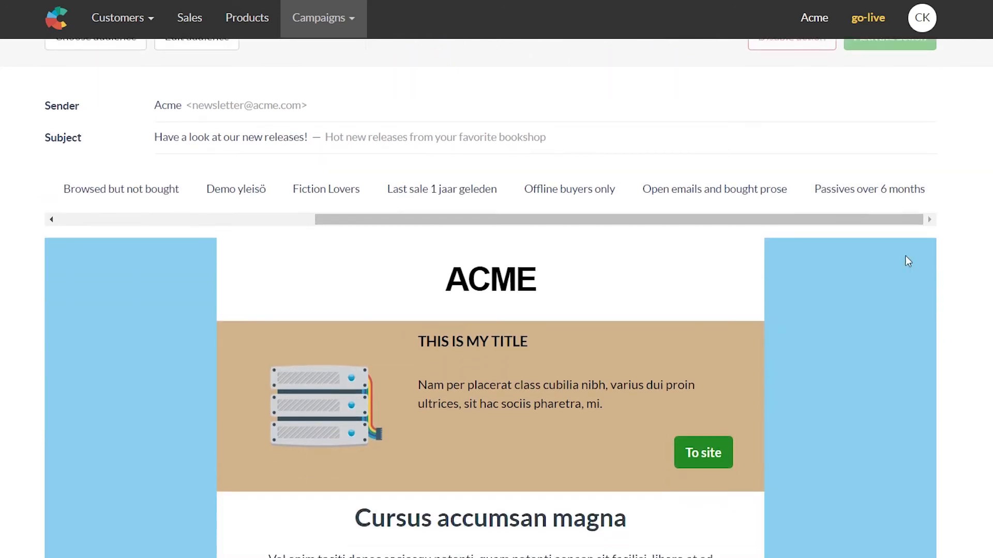
pyautogui.click(854, 191)
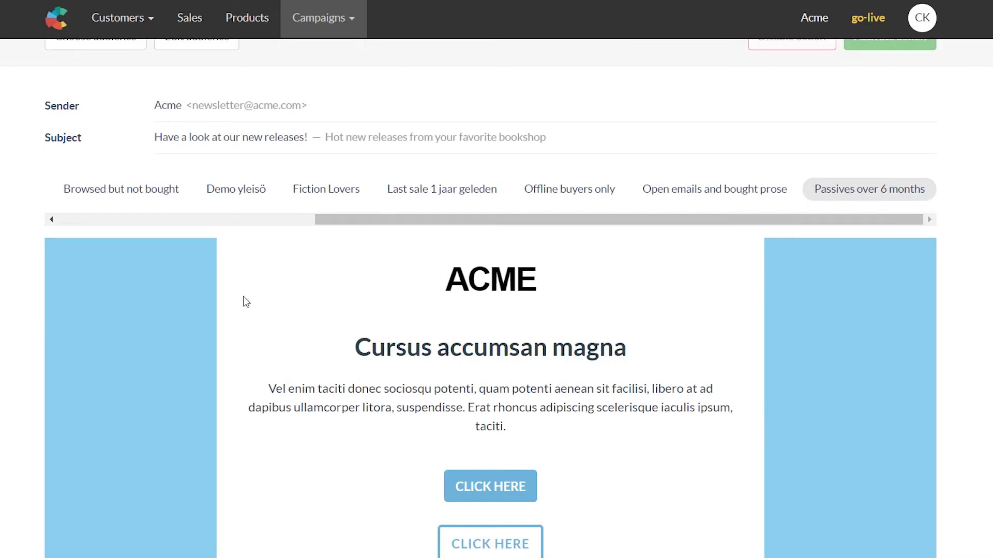
pyautogui.moveTo(355, 224); pyautogui.dragTo(91, 188)
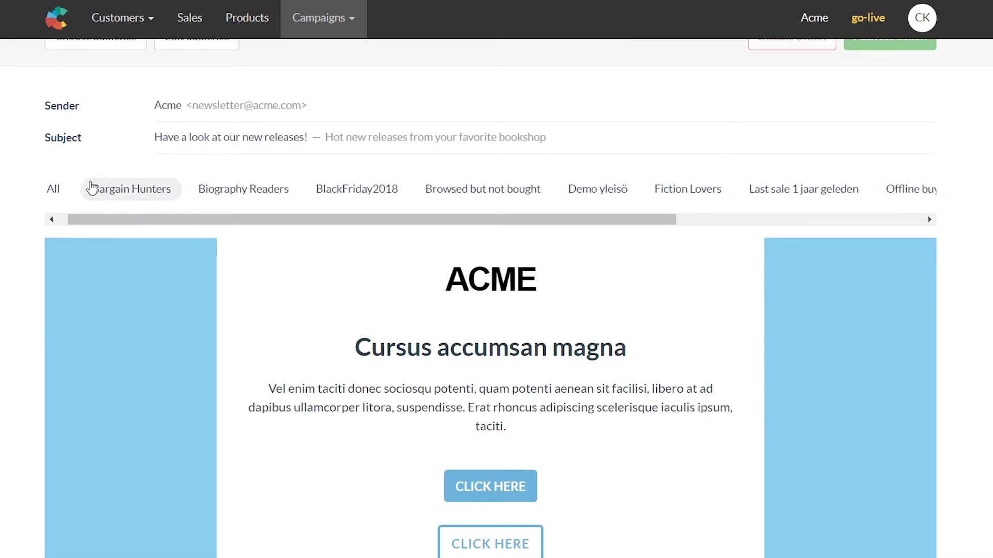
pyautogui.click(61, 189)
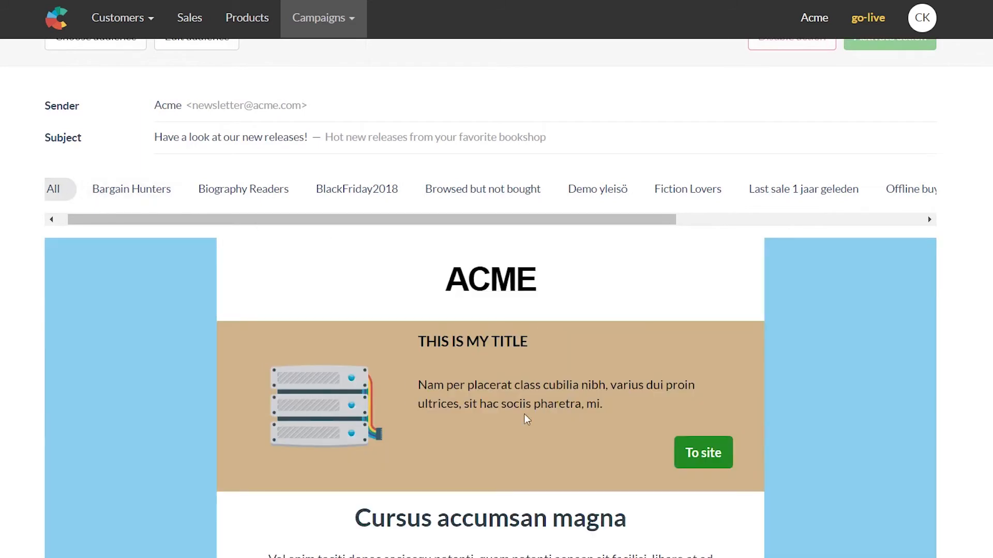
# Step: Compare the email previews for the Passives over 6 months and Bargain Hunters audiences
pyautogui.moveTo(429, 219); pyautogui.dragTo(814, 248)
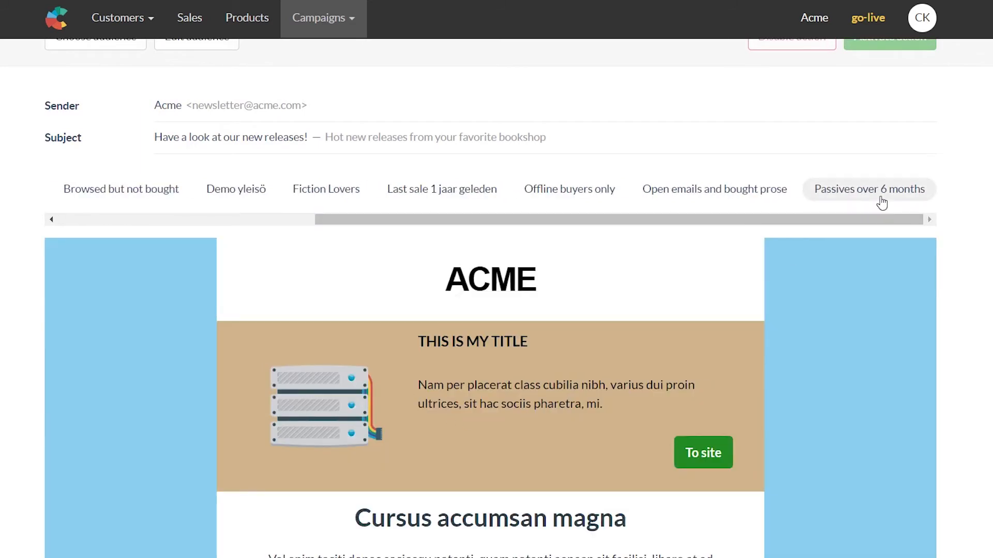
pyautogui.click(866, 201)
pyautogui.moveTo(412, 221); pyautogui.dragTo(76, 178)
pyautogui.click(88, 190)
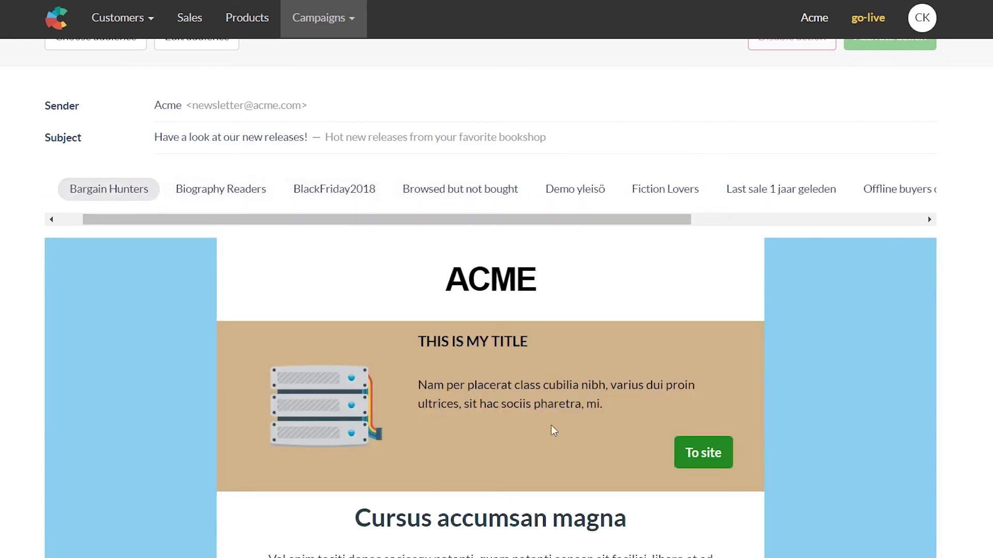
# Step: Browse the saved audiences in the New audiences folder, and close the audience chooser without choosing one
pyautogui.scroll(5, 510, 387)
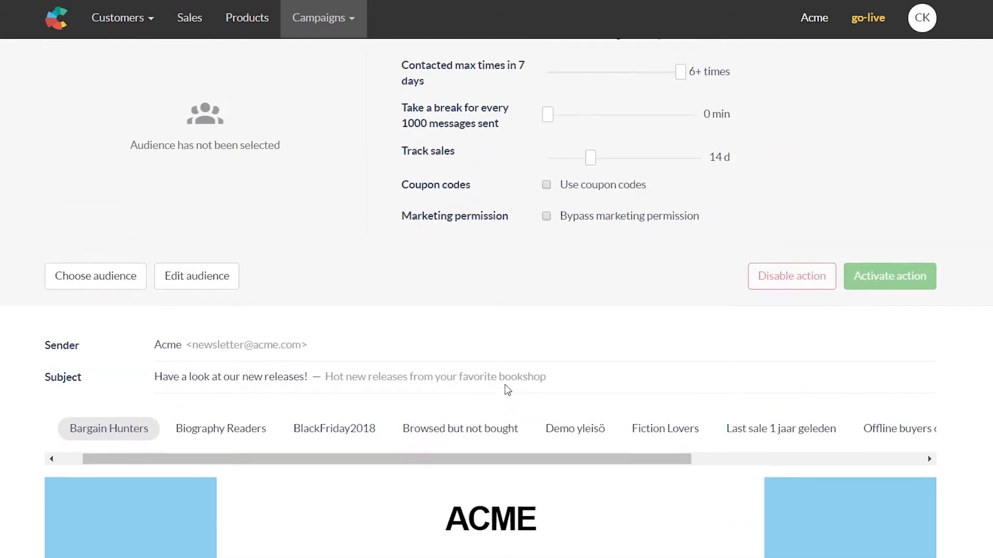
pyautogui.scroll(3, 507, 389)
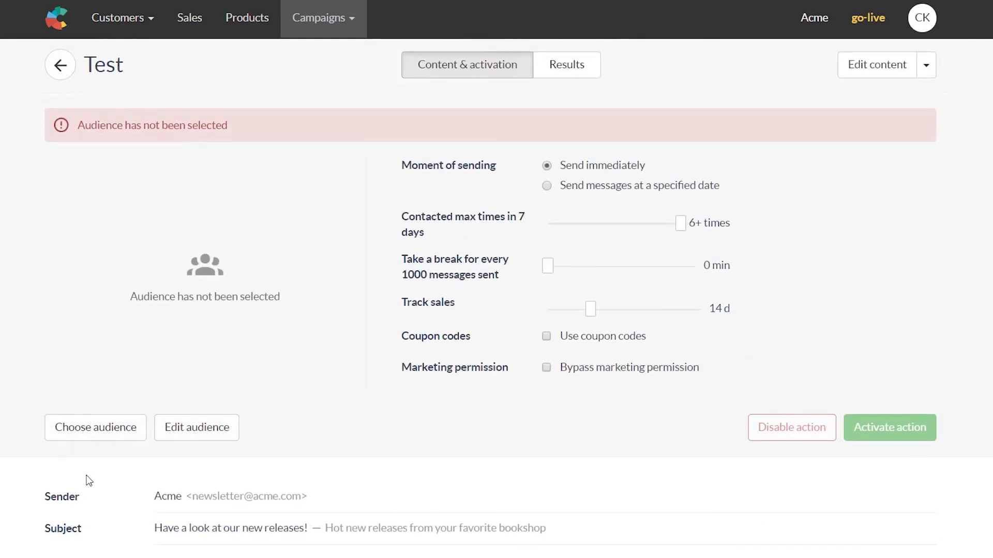
pyautogui.click(84, 432)
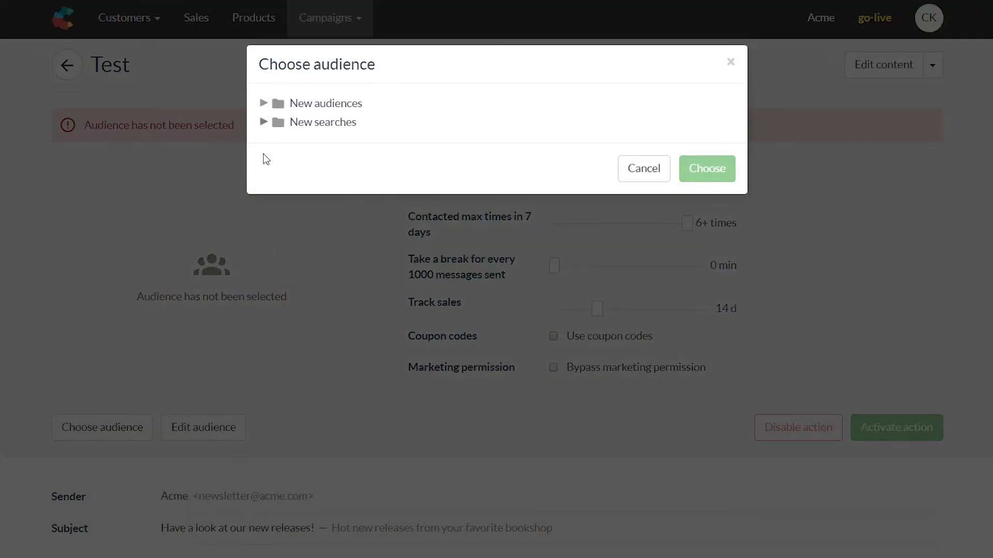
pyautogui.click(275, 106)
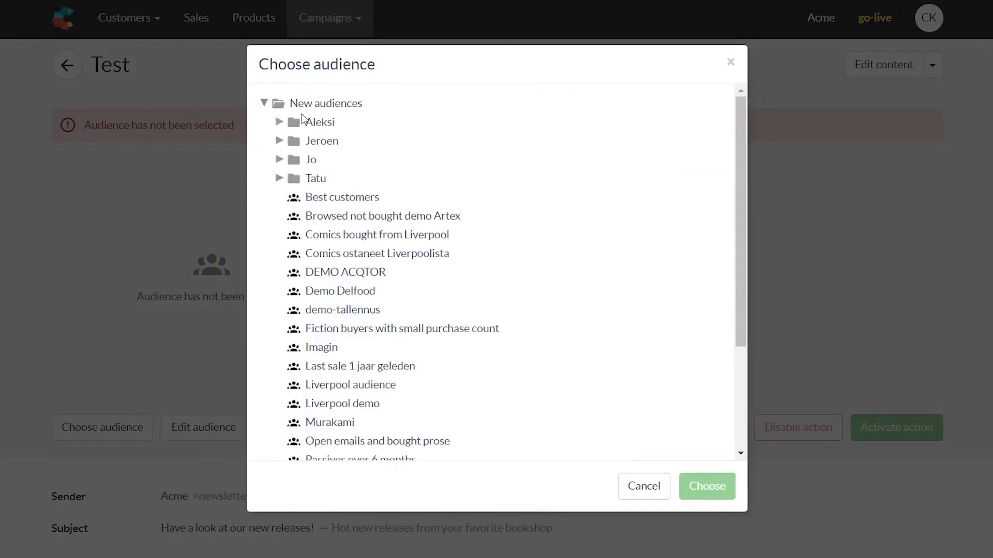
pyautogui.click(666, 481)
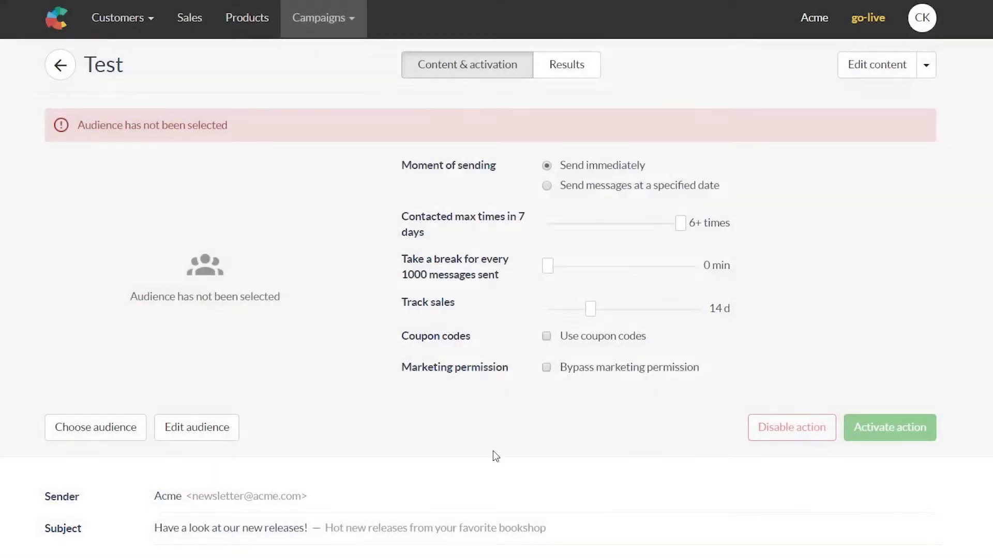
# Step: Edit the Test action's audience and add a city filter with the value Liverpool
pyautogui.click(201, 429)
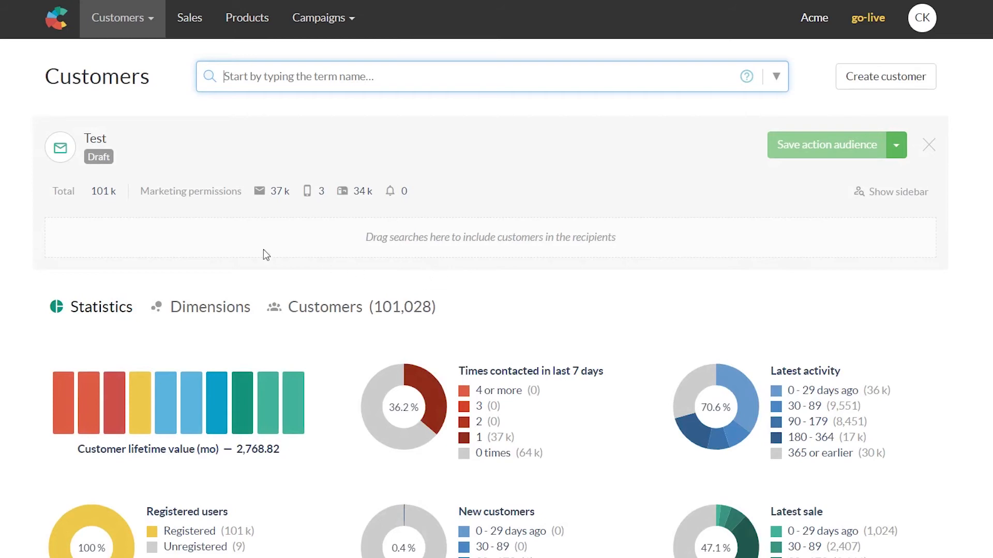
pyautogui.click(142, 17)
pyautogui.write('city')
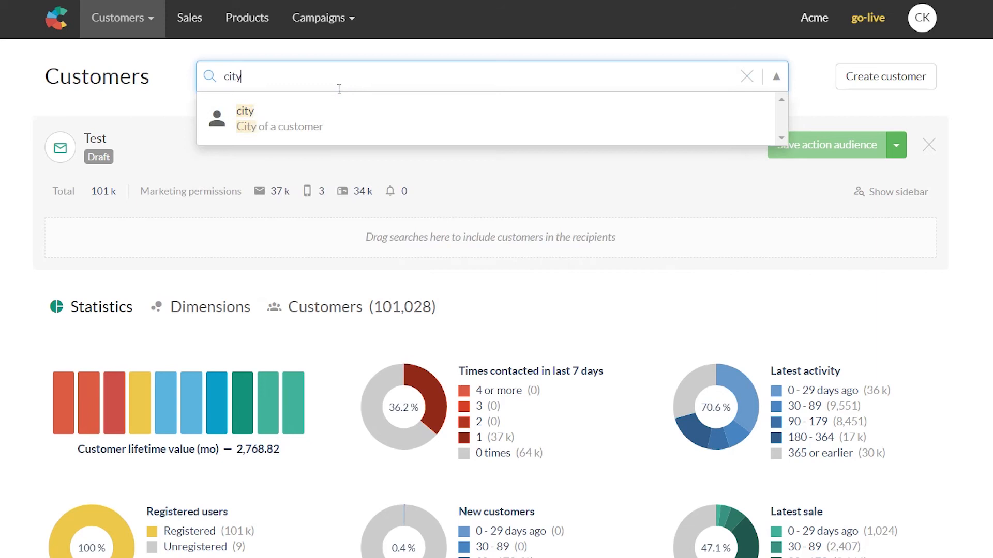
pyautogui.click(286, 116)
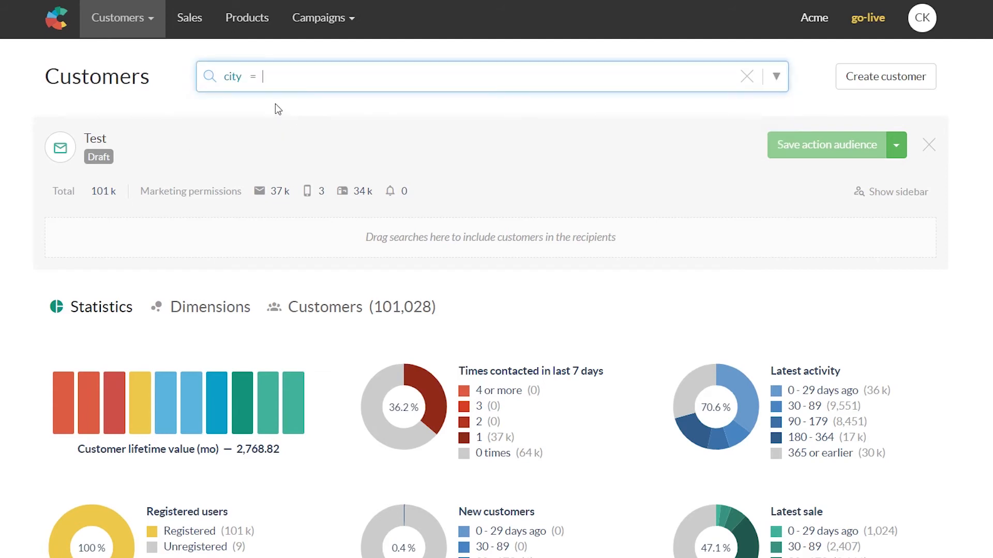
pyautogui.write('Liv')
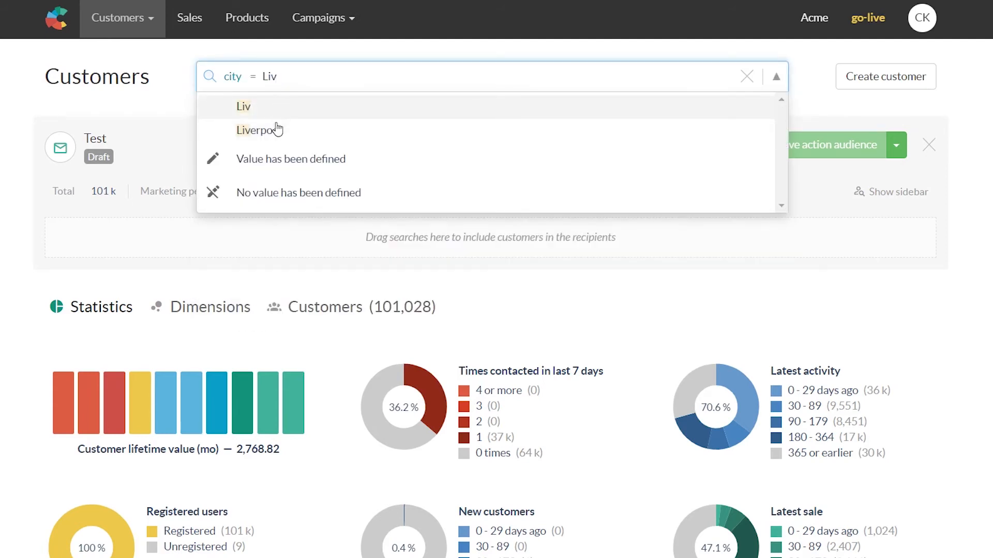
pyautogui.click(276, 130)
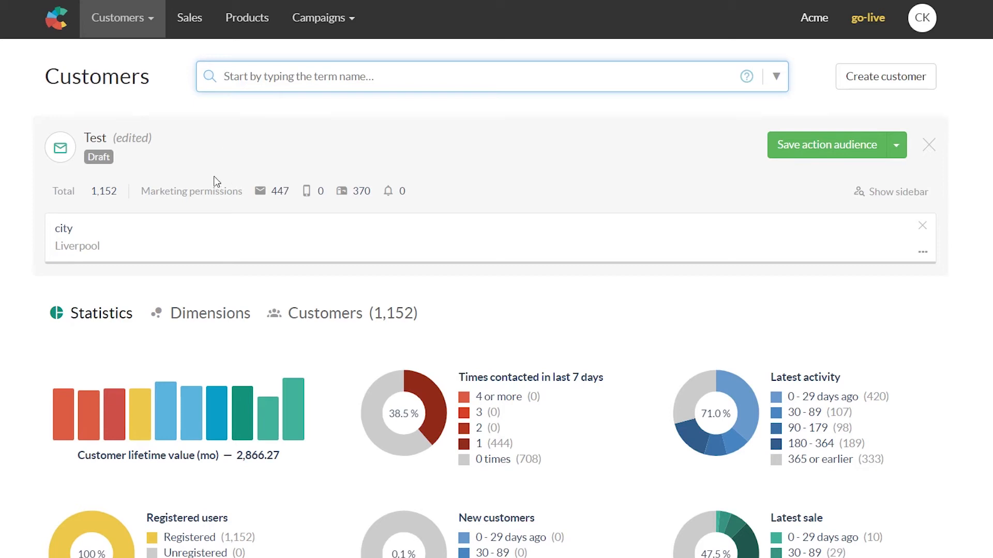
# Step: Browse the search guide's terms and pick last_active_date as the next search term
pyautogui.click(746, 78)
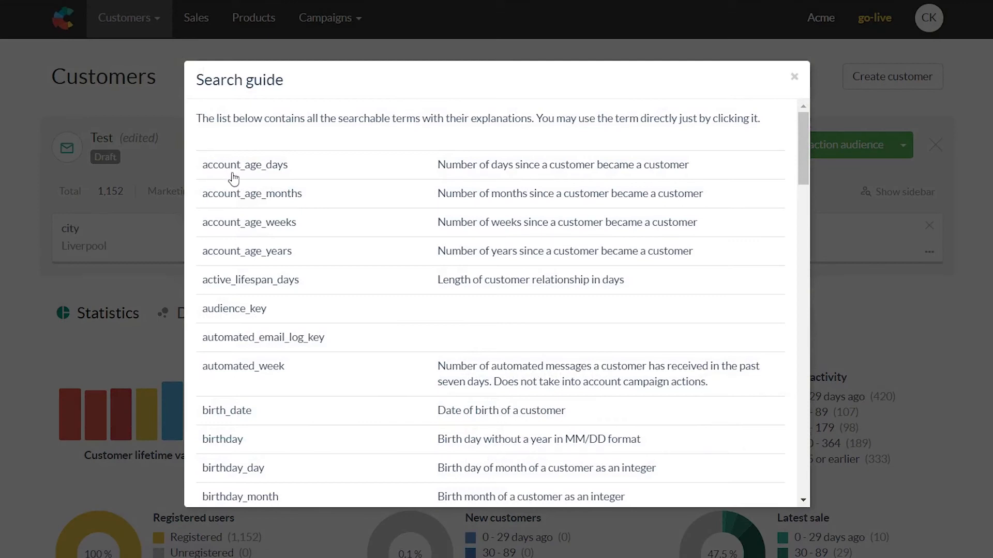
pyautogui.scroll(-5, 228, 321)
pyautogui.scroll(-3, 225, 312)
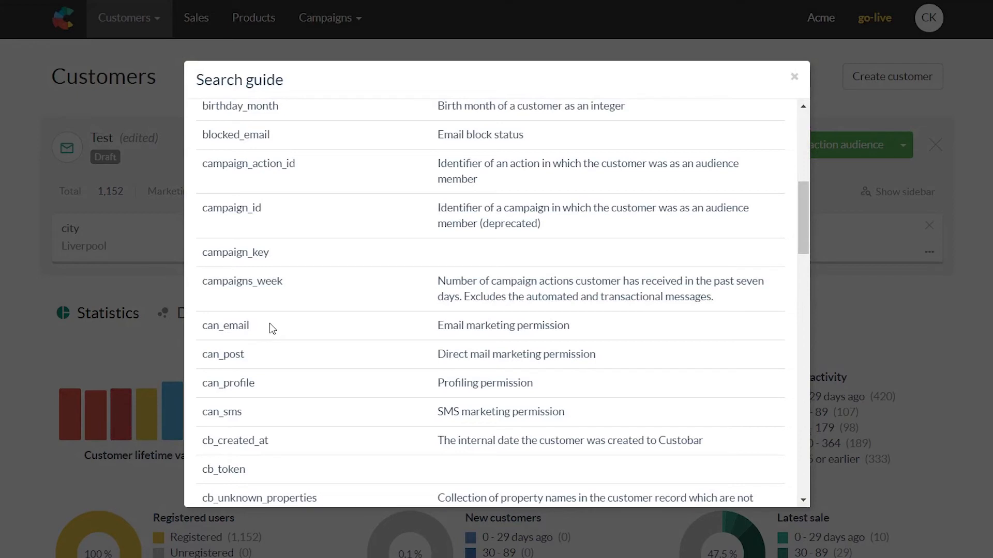
pyautogui.scroll(-5, 270, 327)
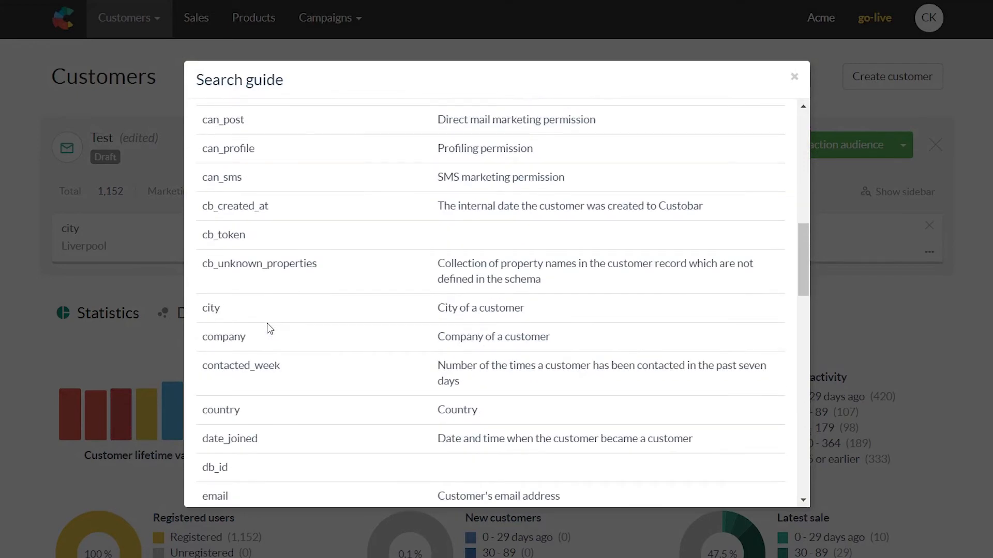
pyautogui.scroll(-2, 267, 323)
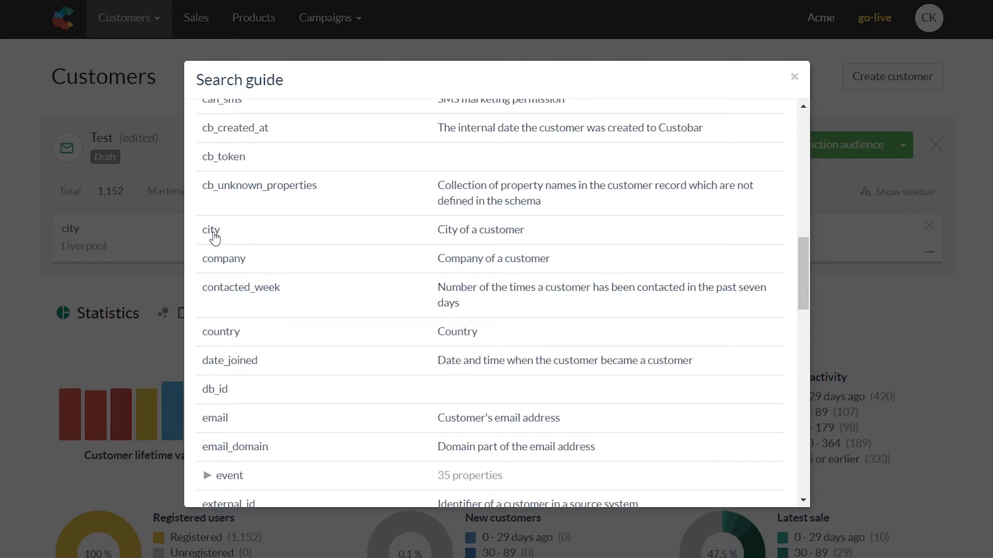
pyautogui.scroll(-2, 267, 237)
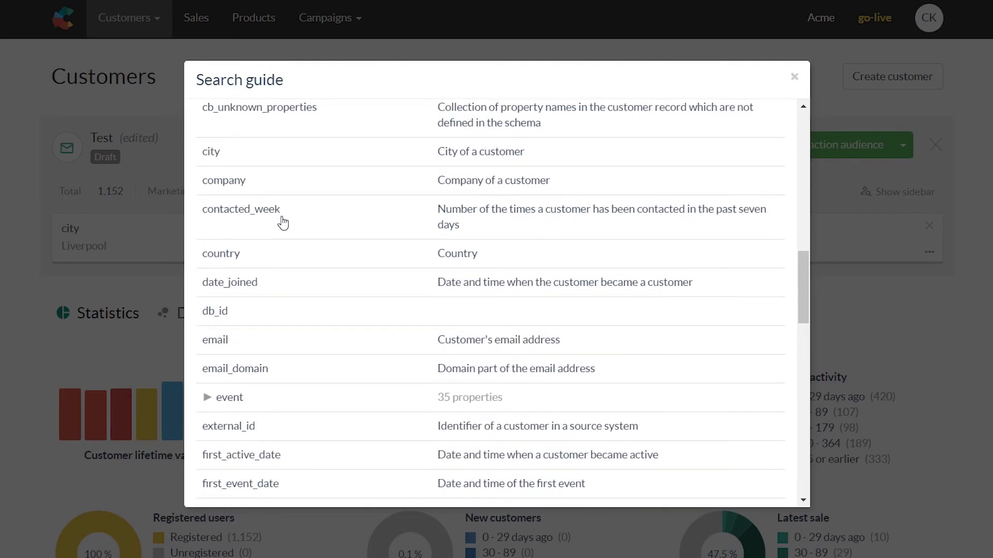
pyautogui.scroll(-4, 279, 222)
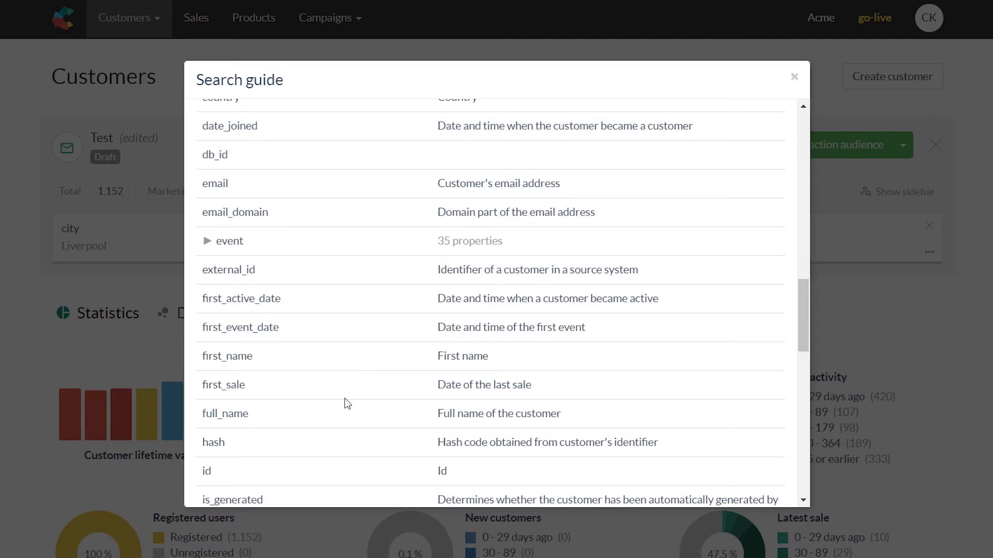
pyautogui.scroll(-6, 345, 400)
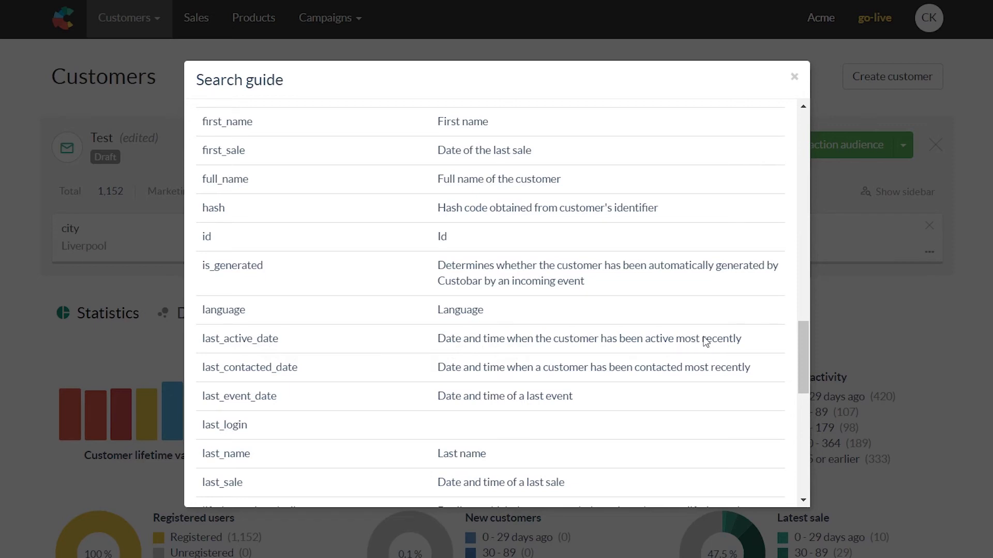
pyautogui.click(243, 341)
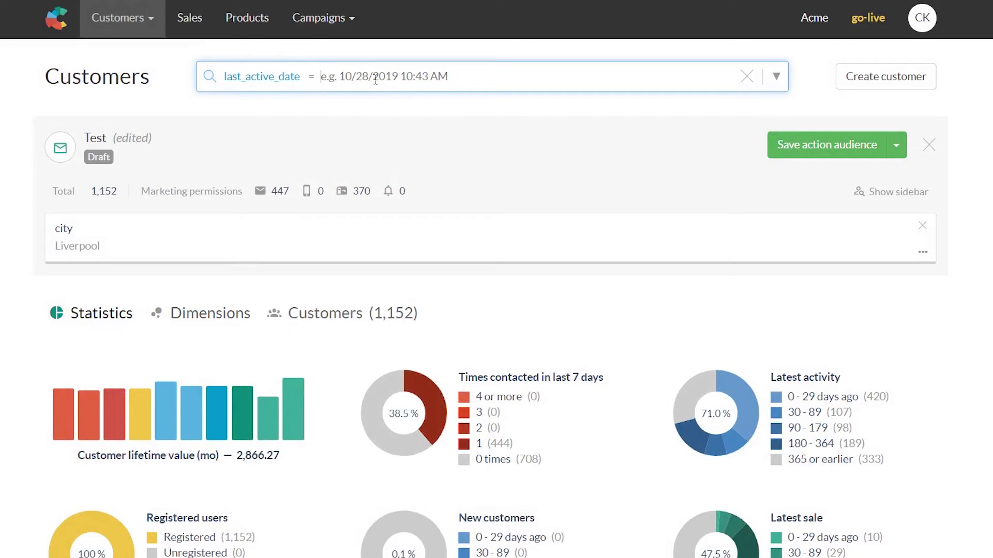
# Step: Add the last_active_date filter to the audience with the yesterday range
pyautogui.write('28/10')
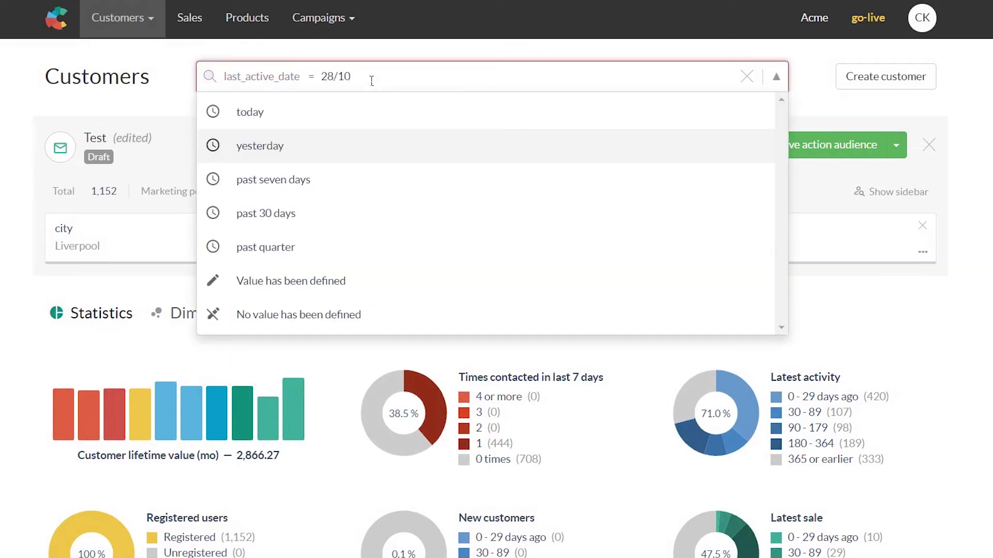
pyautogui.write('/2018')
pyautogui.press('Return')
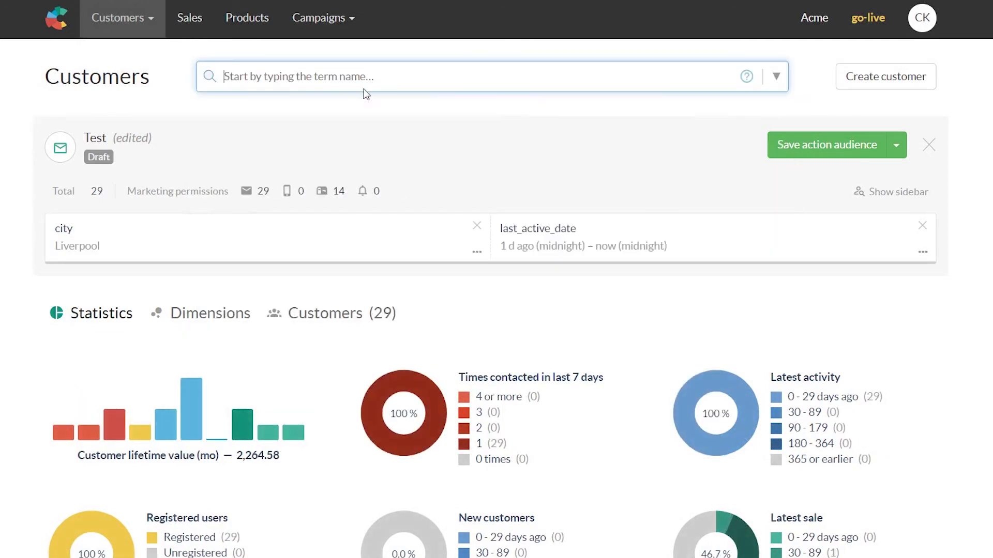
# Step: Change the last_active_date condition to is equal to now-7d and update the filter
pyautogui.click(589, 231)
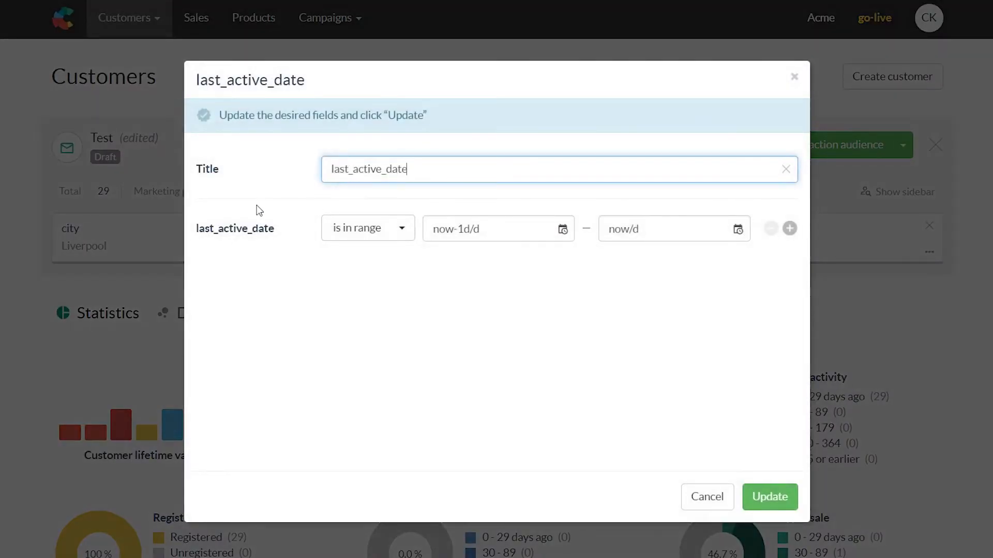
pyautogui.click(361, 235)
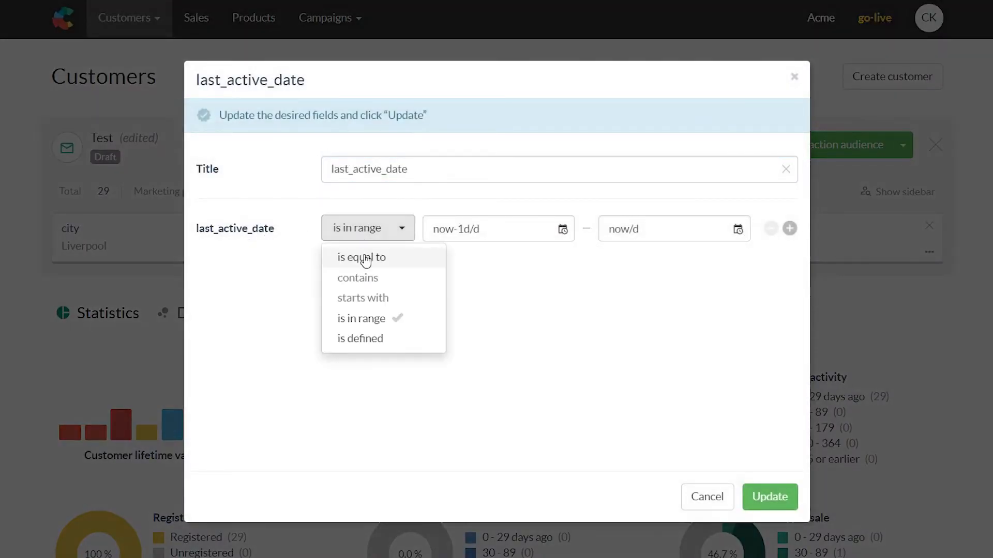
pyautogui.click(356, 257)
pyautogui.write('now-7d')
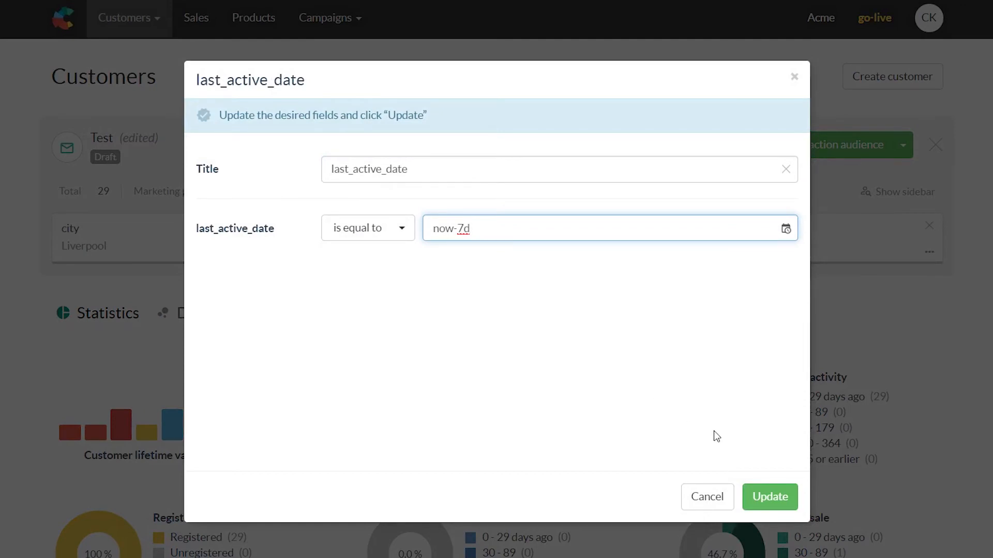
pyautogui.click(766, 499)
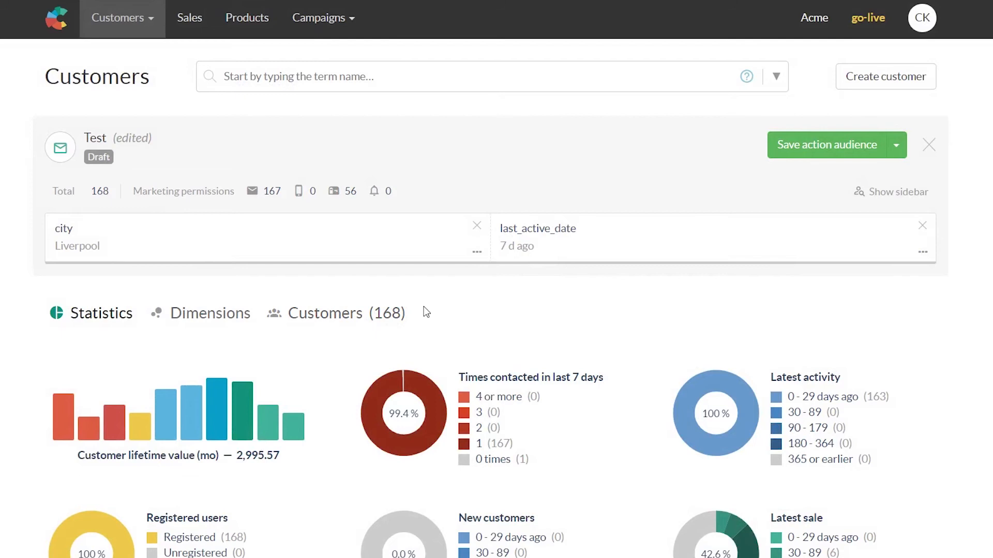
# Step: Set the last_active_date filter to is in range, from now-7d to now, and update it
pyautogui.click(527, 250)
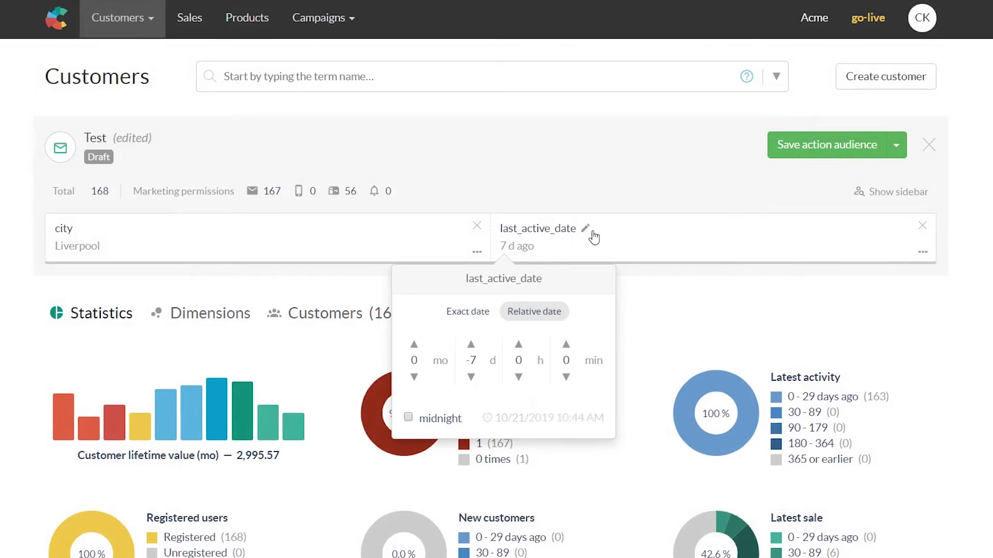
pyautogui.click(585, 228)
pyautogui.click(394, 232)
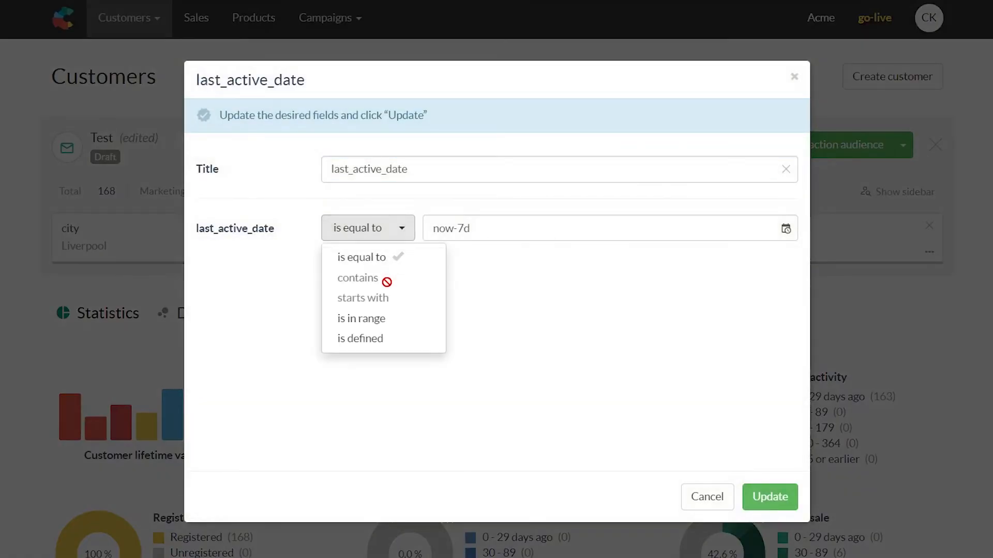
pyautogui.click(385, 319)
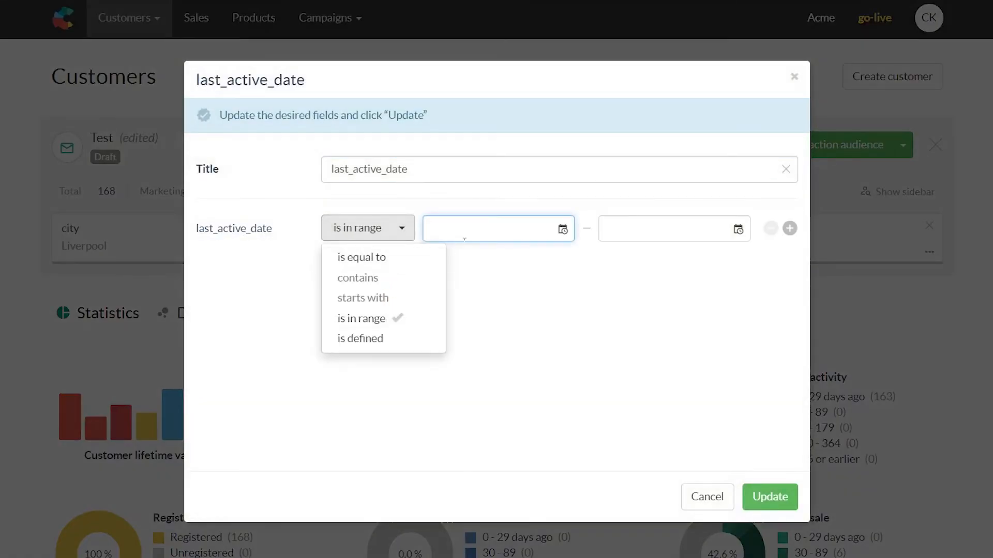
pyautogui.write('w-7d')
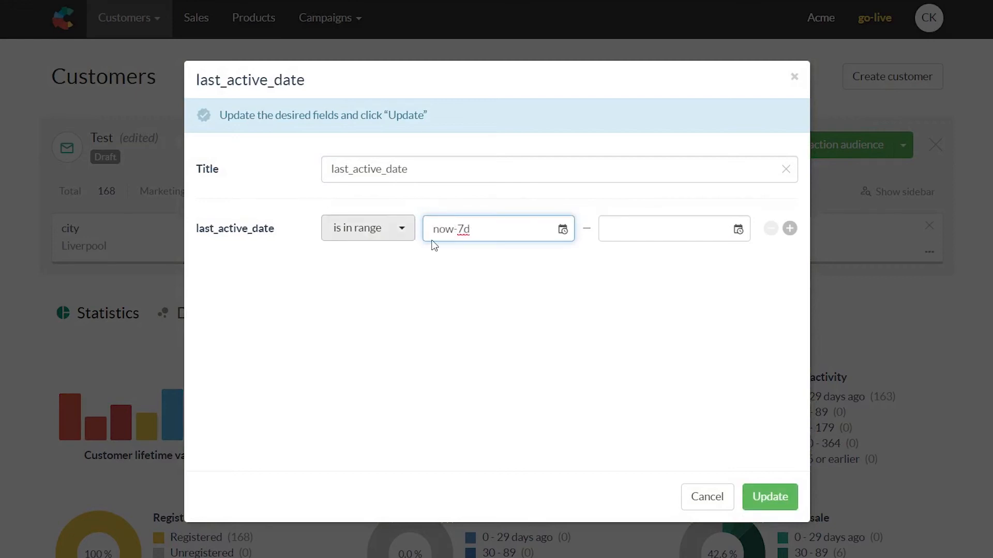
pyautogui.click(646, 230)
pyautogui.write('now')
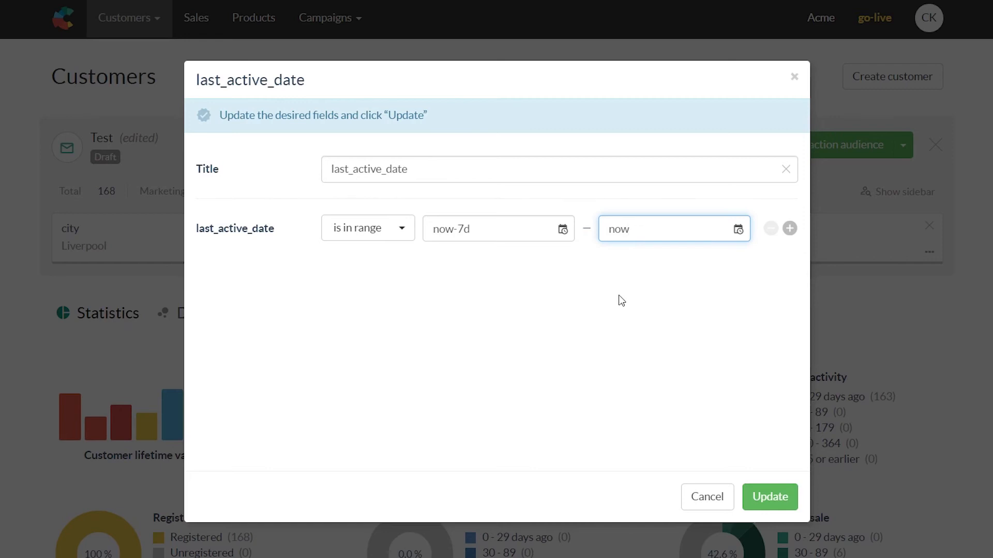
pyautogui.click(768, 504)
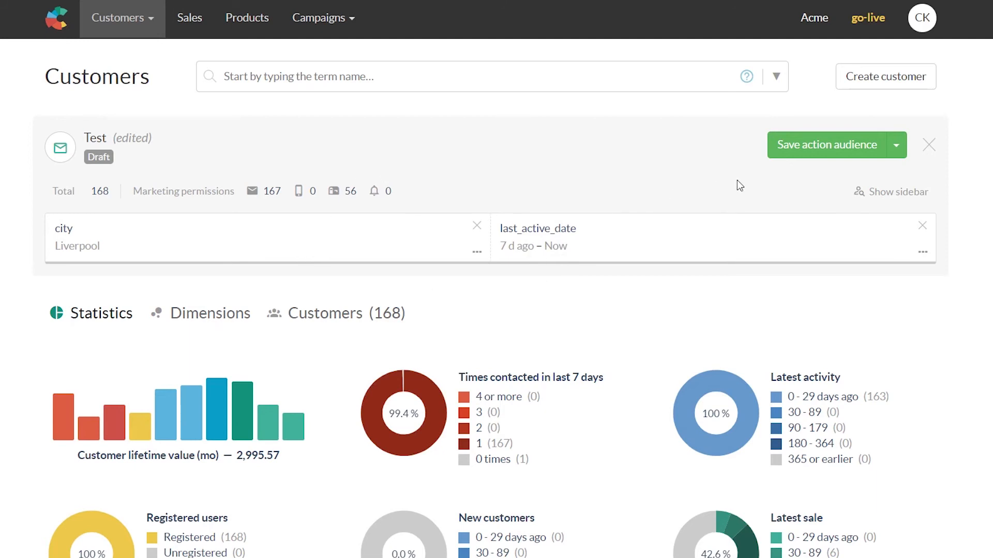
# Step: Save the action audience and review the recipient breakdown on the Test action
pyautogui.click(849, 150)
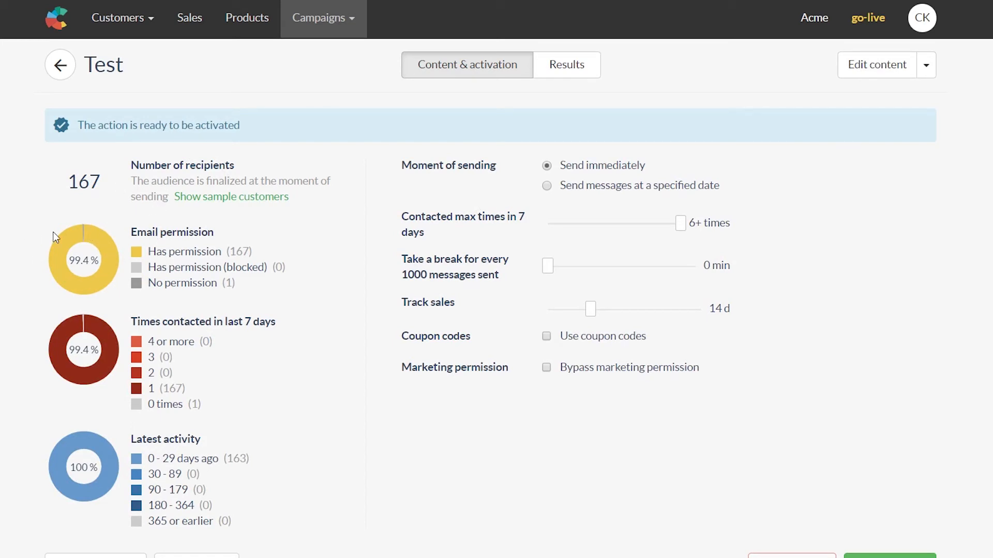
pyautogui.scroll(-2, 55, 236)
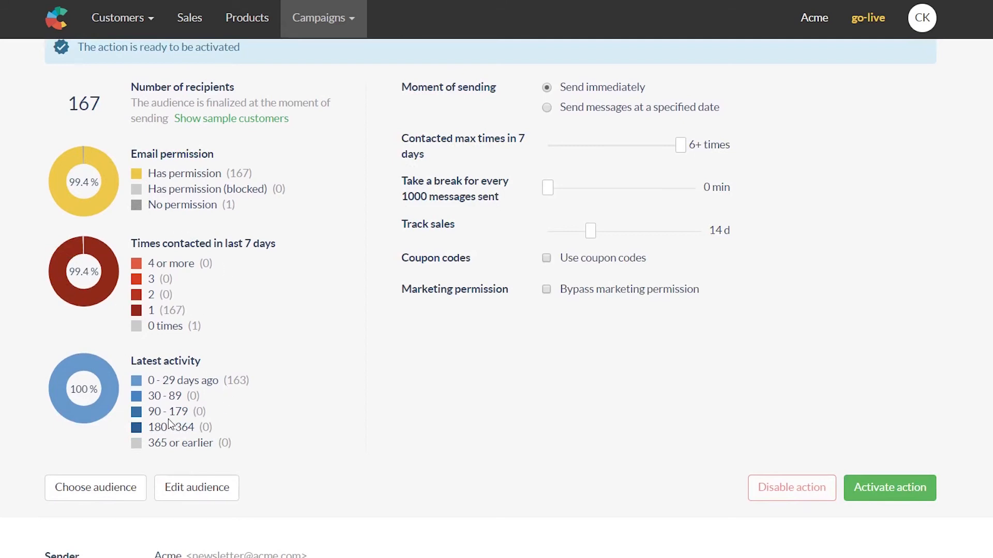
pyautogui.scroll(2, 171, 422)
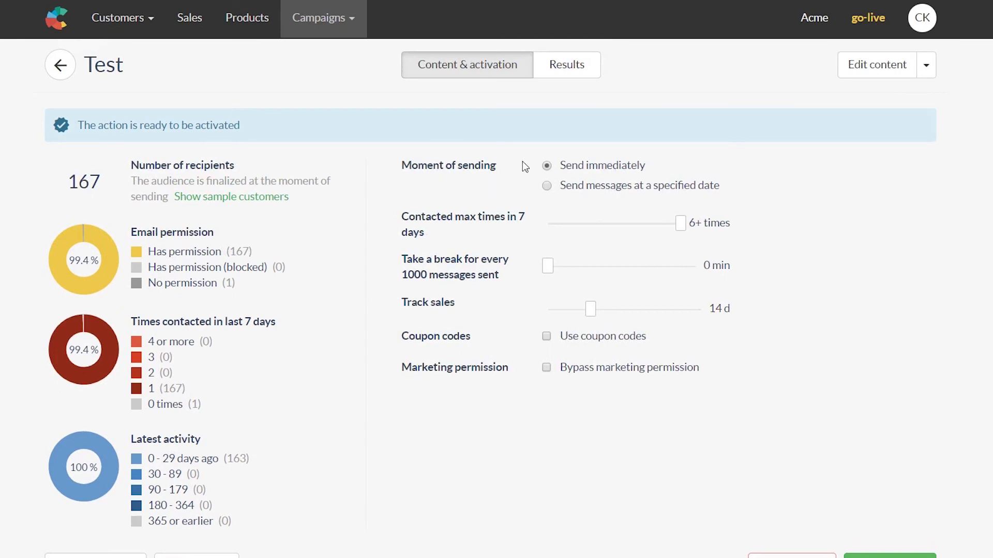
# Step: Schedule the messages to be sent on 29 October 2019 at 14:57:00
pyautogui.click(547, 186)
pyautogui.click(582, 377)
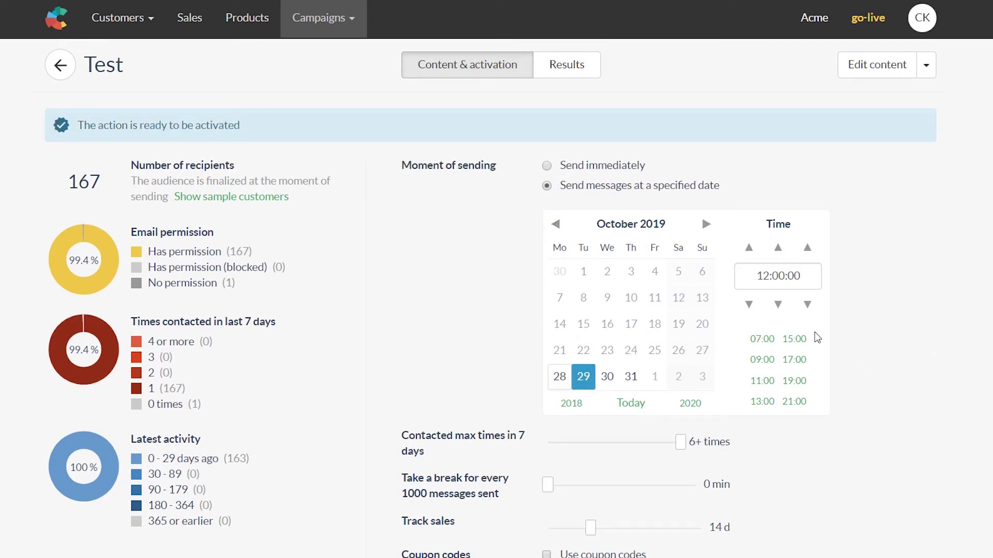
pyautogui.click(796, 339)
pyautogui.click(779, 306)
pyautogui.click(780, 307)
pyautogui.click(779, 307)
# Step: Try the seven-day contact limit and the sending break settings, and return them to 6+ times and 0 min
pyautogui.scroll(-1, 809, 417)
pyautogui.moveTo(681, 367)
pyautogui.mouseDown()
pyautogui.moveTo(657, 377)
pyautogui.moveTo(569, 375)
pyautogui.moveTo(679, 372)
pyautogui.mouseUp()
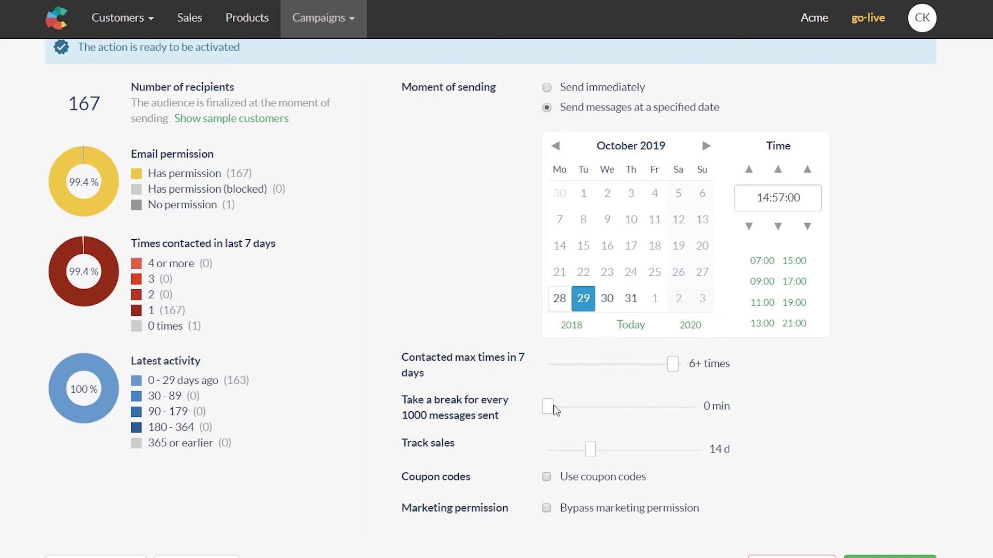
pyautogui.moveTo(558, 414); pyautogui.dragTo(566, 415)
pyautogui.moveTo(577, 412); pyautogui.dragTo(549, 415)
# Step: Try a longer sales tracking period, and return it to 14 d
pyautogui.scroll(-2, 849, 453)
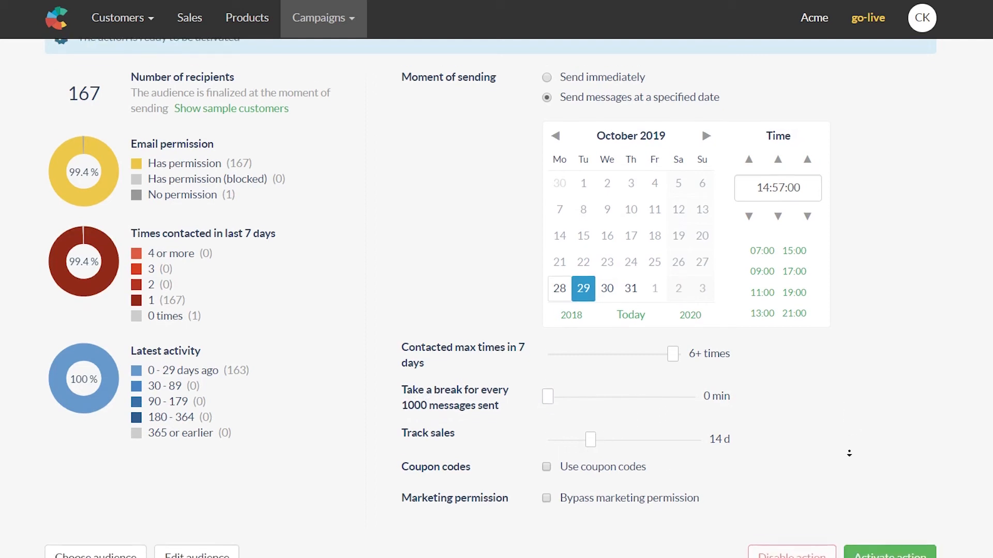
pyautogui.scroll(-3, 849, 453)
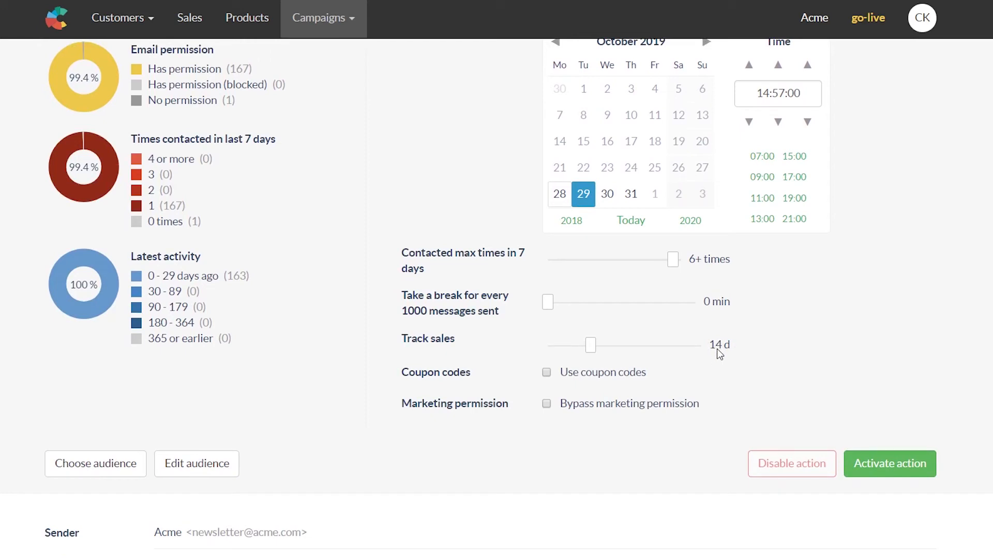
pyautogui.moveTo(592, 350); pyautogui.dragTo(712, 357)
pyautogui.moveTo(704, 349); pyautogui.dragTo(600, 354)
# Step: Enable coupon codes for the action and choose the 20% discount coupon
pyautogui.scroll(-2, 595, 362)
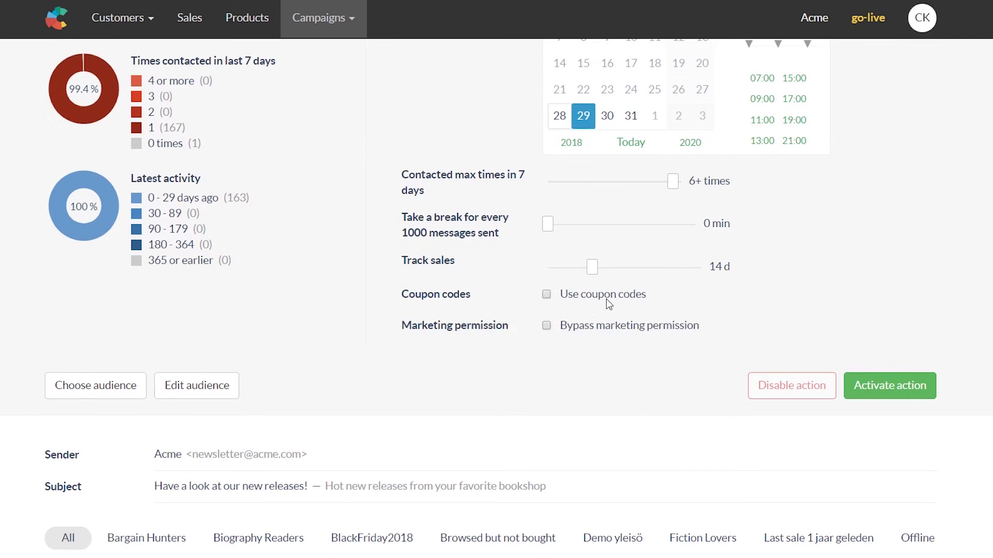
pyautogui.click(549, 294)
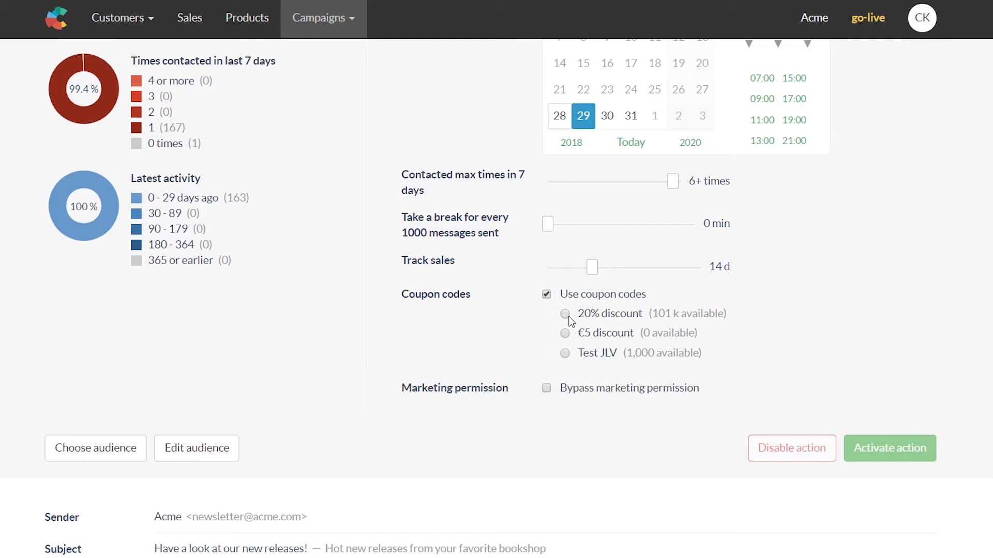
pyautogui.click(567, 314)
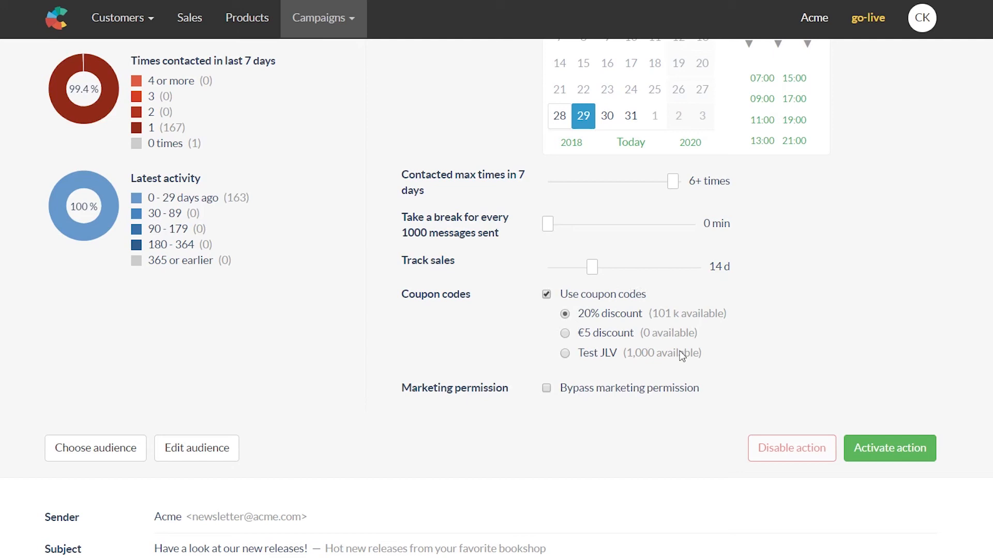
# Step: Open the action's email content for editing and insert a Text module between the title banner and the "Cursus accumsan magna" headline
pyautogui.scroll(5, 716, 356)
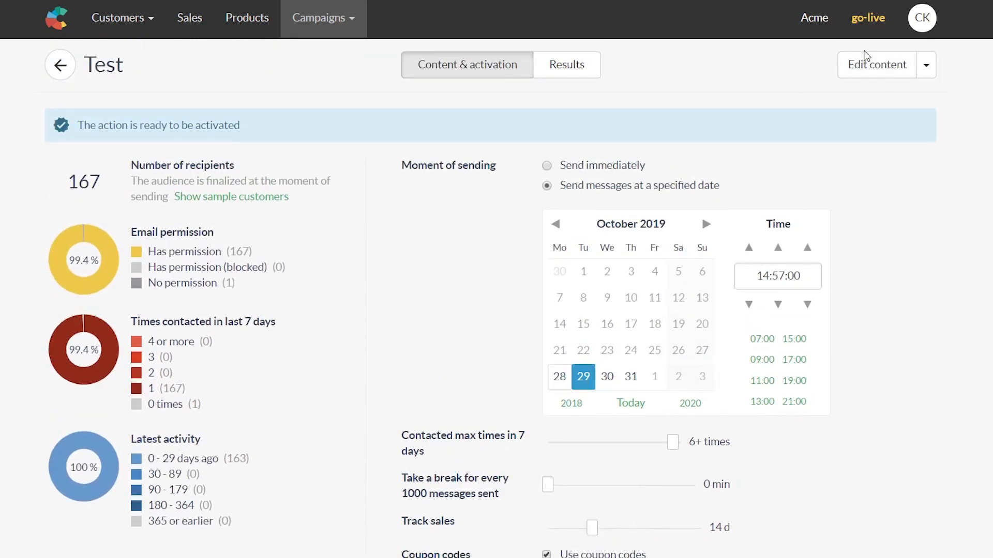
pyautogui.click(873, 69)
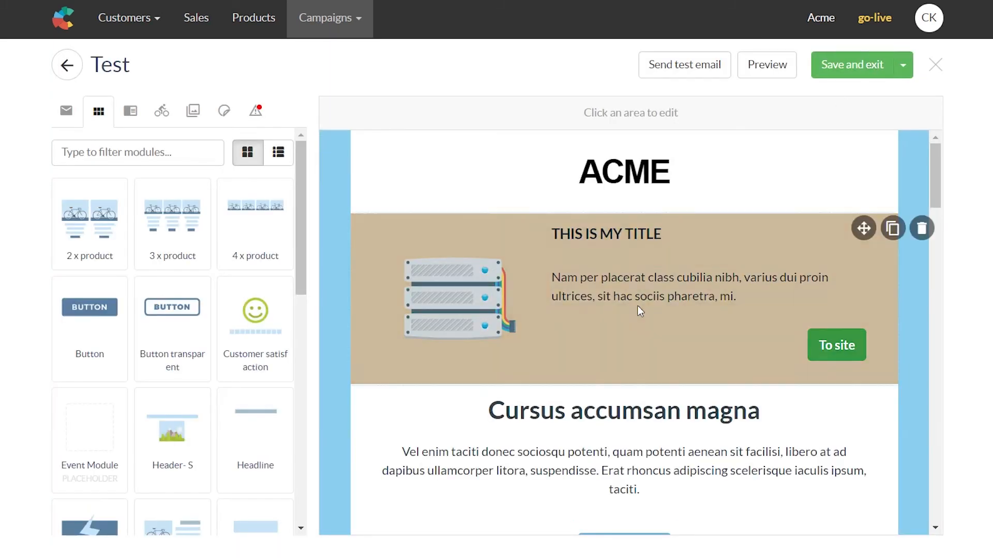
pyautogui.scroll(-2, 637, 306)
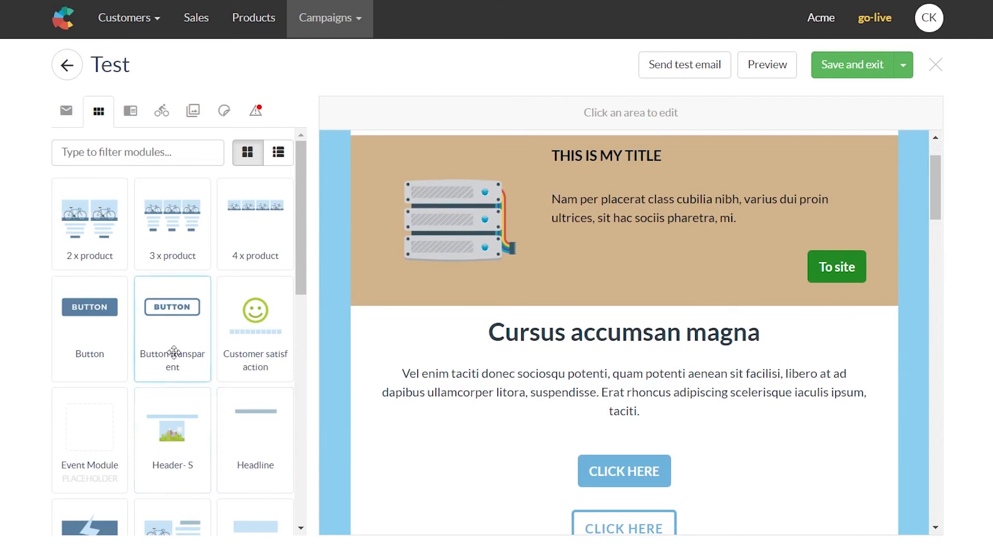
pyautogui.scroll(-5, 174, 353)
pyautogui.scroll(-2, 174, 353)
pyautogui.moveTo(107, 476); pyautogui.dragTo(534, 333)
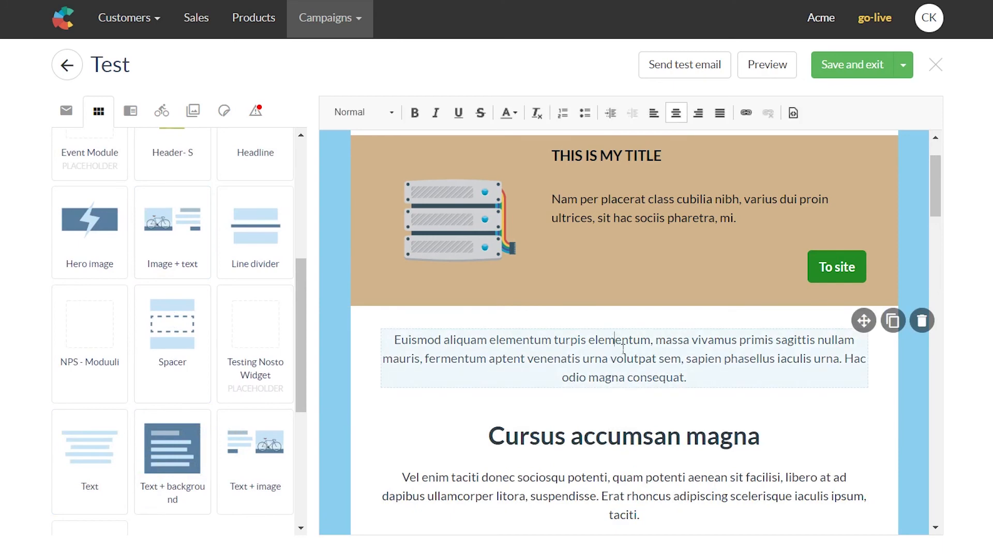
# Step: Replace the new module's text with "This is your discount code valid for the duration of this campaign: --code--" and save the content
pyautogui.tripleClick(623, 349)
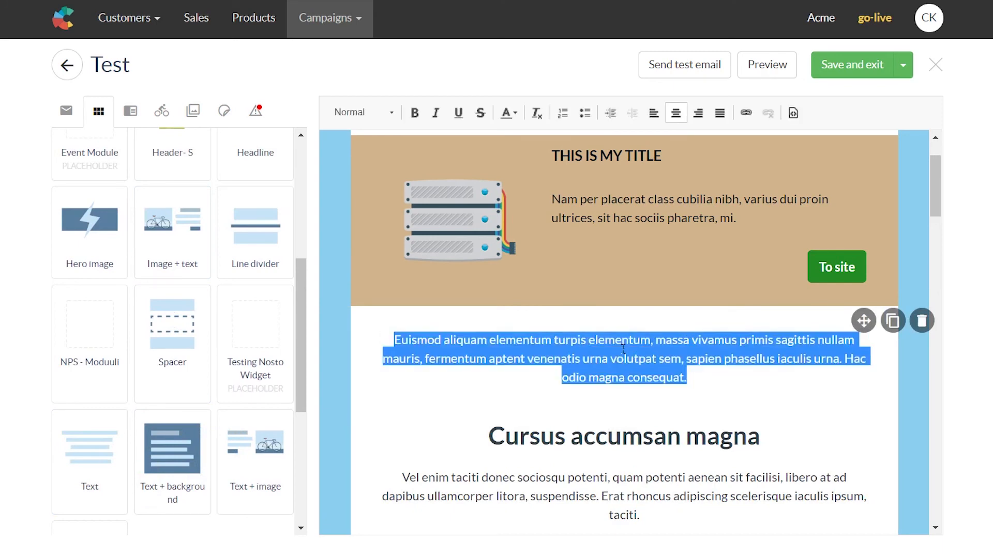
pyautogui.write('This is you')
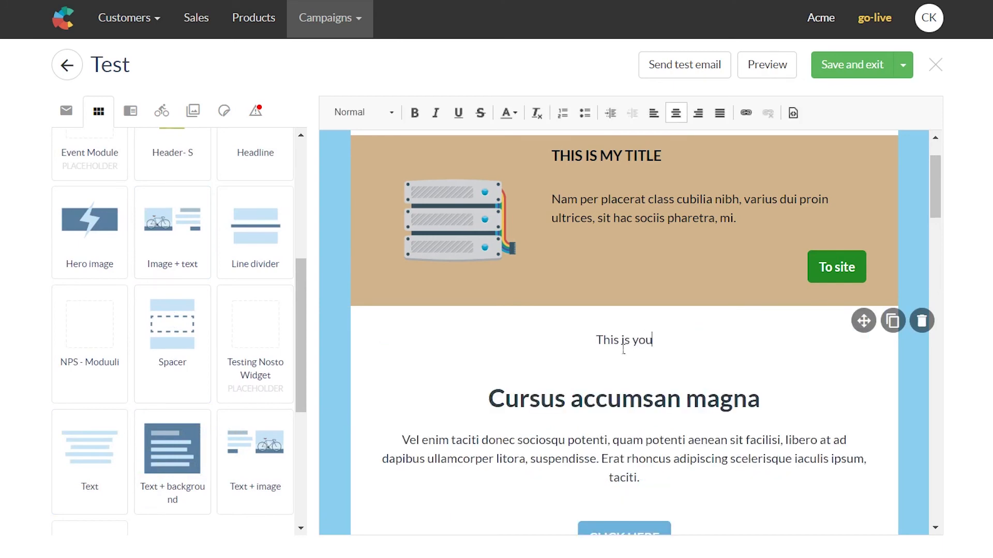
pyautogui.write('r discount code valid for the duration of this campaign:')
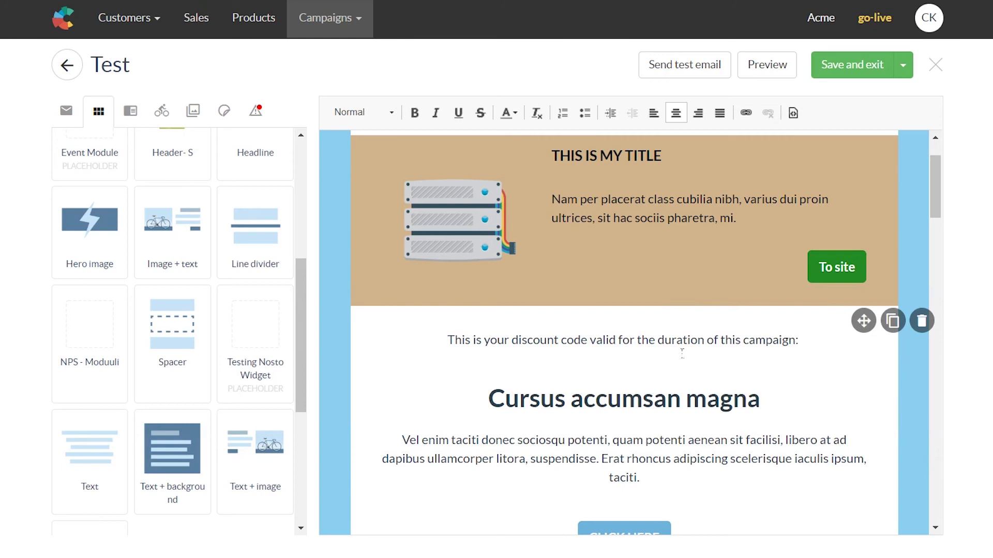
pyautogui.write(' --code--')
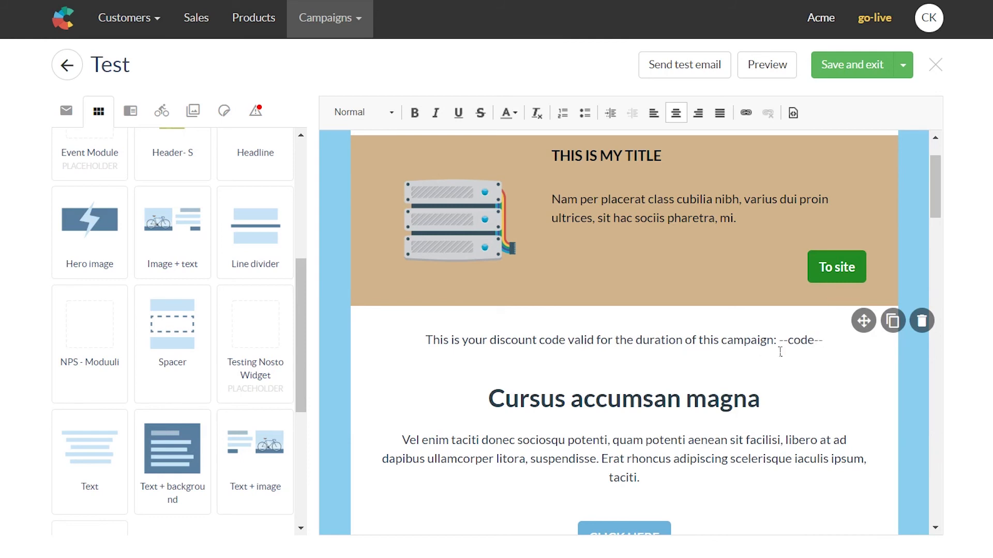
pyautogui.moveTo(779, 340); pyautogui.dragTo(830, 342)
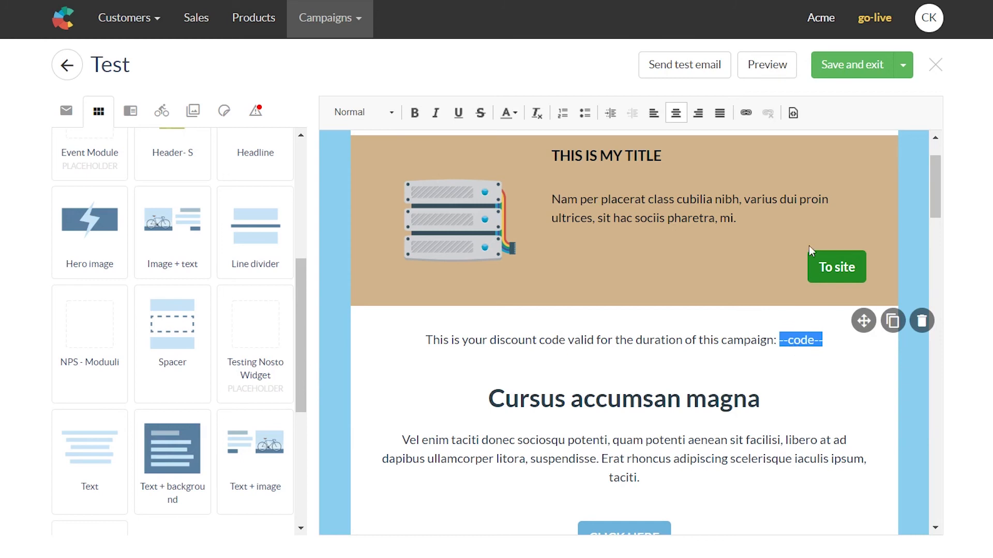
pyautogui.click(859, 72)
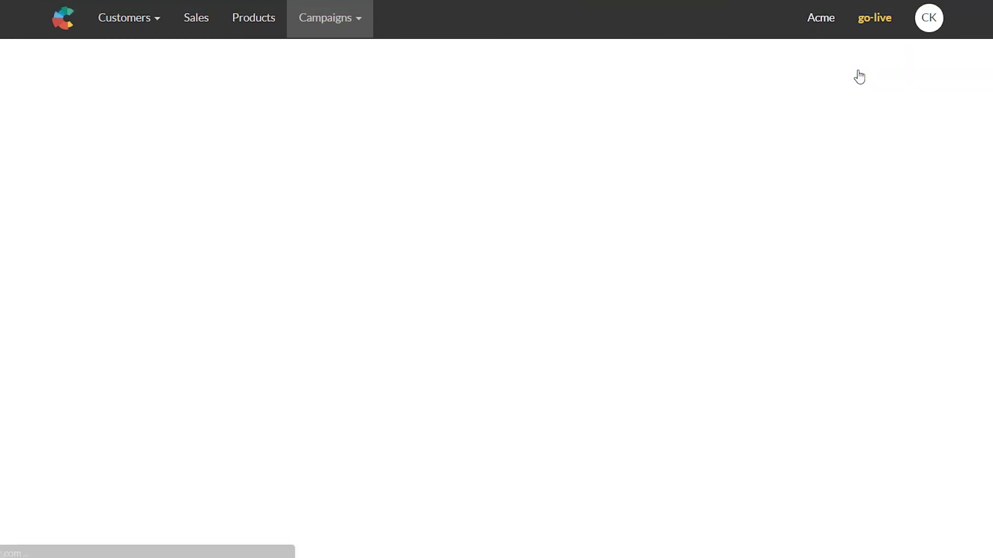
# Step: Enable coupon codes again for the action, choose the 20% discount coupon and review the activation settings
pyautogui.click(546, 336)
pyautogui.click(569, 357)
pyautogui.scroll(-2, 706, 337)
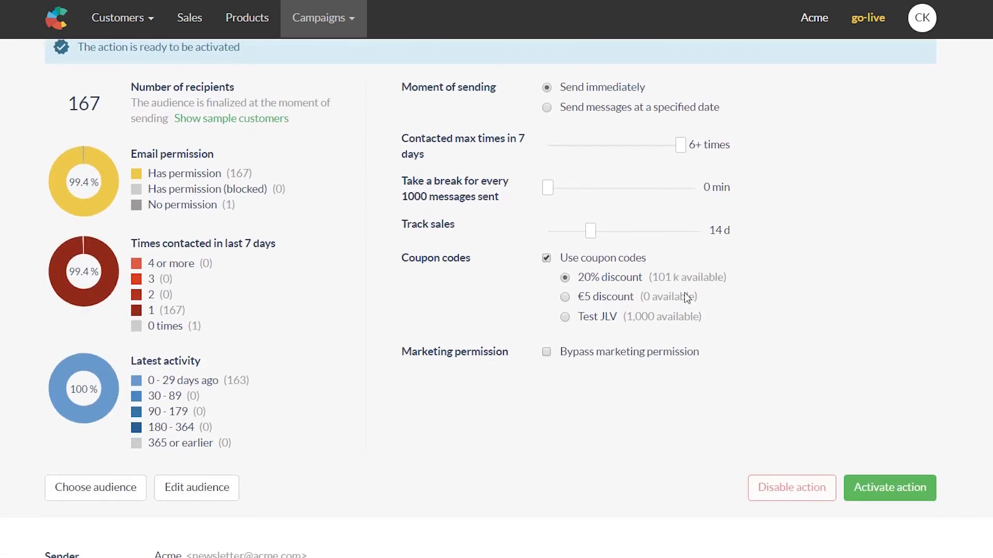
pyautogui.scroll(2, 656, 287)
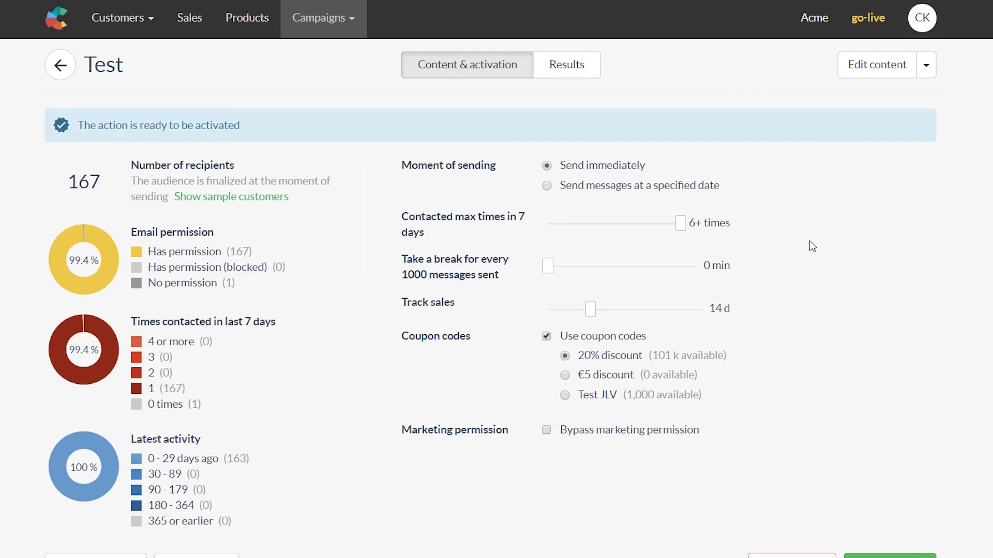
pyautogui.scroll(-3, 798, 271)
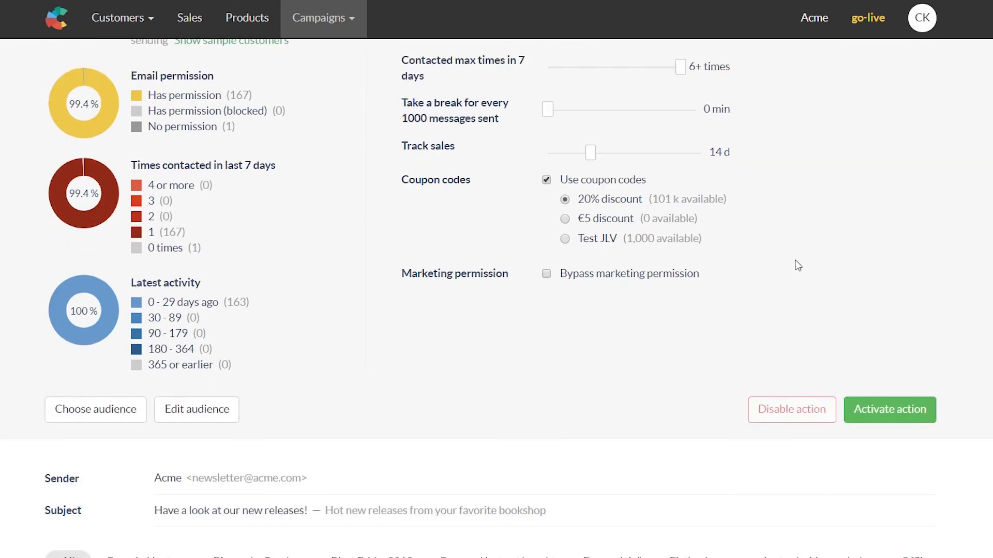
pyautogui.scroll(3, 770, 266)
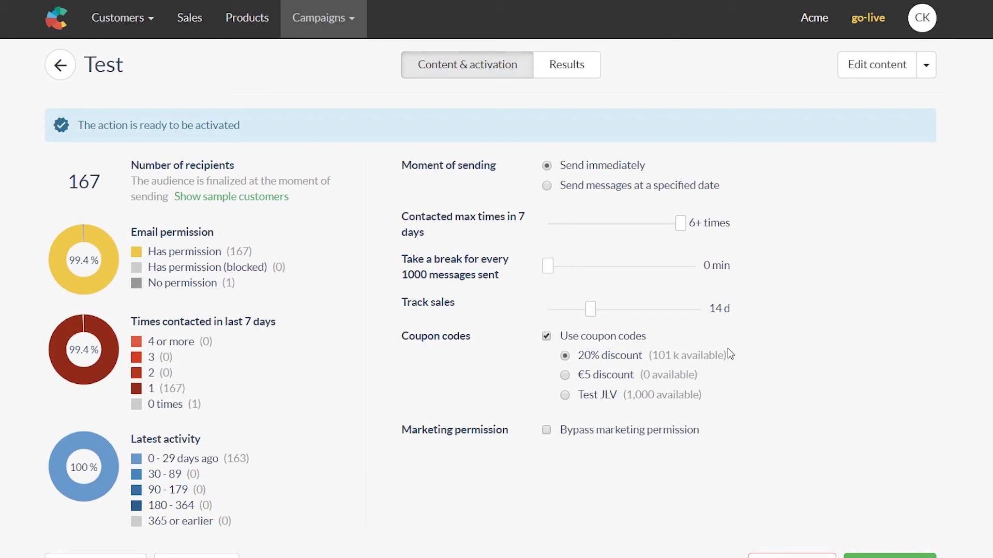
# Step: Replace the email's "Cursus accumsan magna" headline with "Hello, --first_name--" and save the content
pyautogui.click(863, 70)
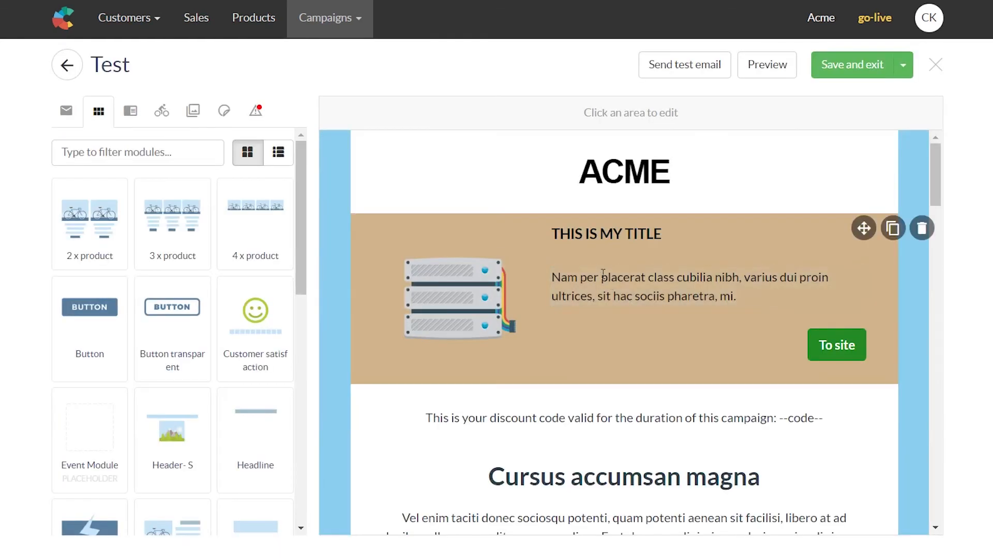
pyautogui.scroll(-2, 610, 478)
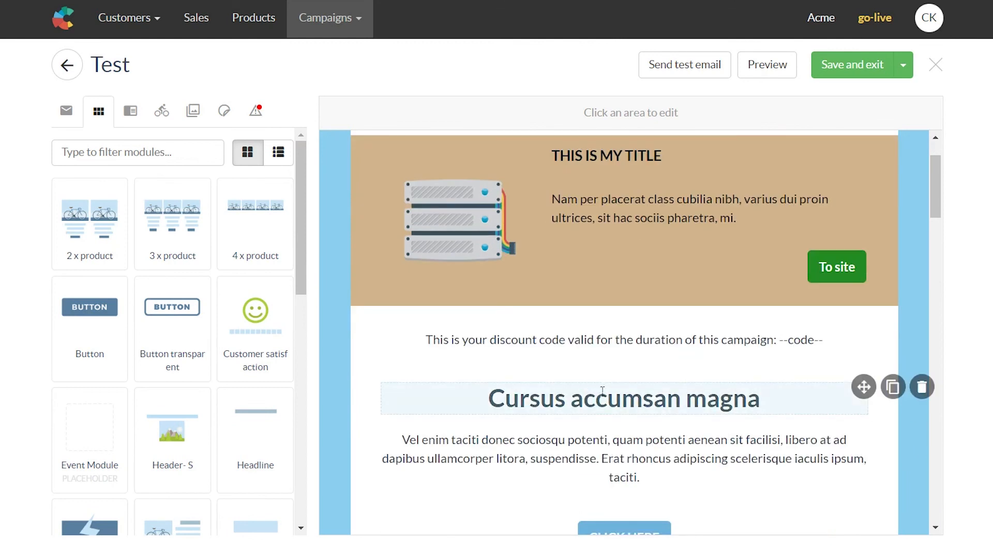
pyautogui.click(562, 407)
pyautogui.tripleClick(562, 407)
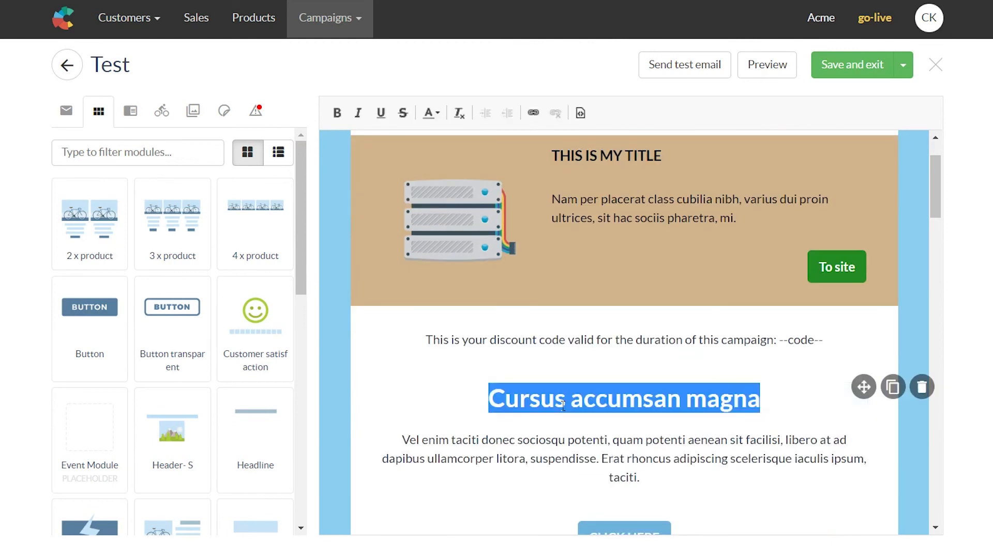
pyautogui.write('--first_name--')
pyautogui.press('Left')
pyautogui.press('Left')
pyautogui.press('Left')
pyautogui.press('Left')
pyautogui.press('Left')
pyautogui.press('Left')
pyautogui.press('Left')
pyautogui.press('Left')
pyautogui.press('Left')
pyautogui.press('Left')
pyautogui.press('Left')
pyautogui.press('Left')
pyautogui.press('Left')
pyautogui.press('Left')
pyautogui.write('Hello,')
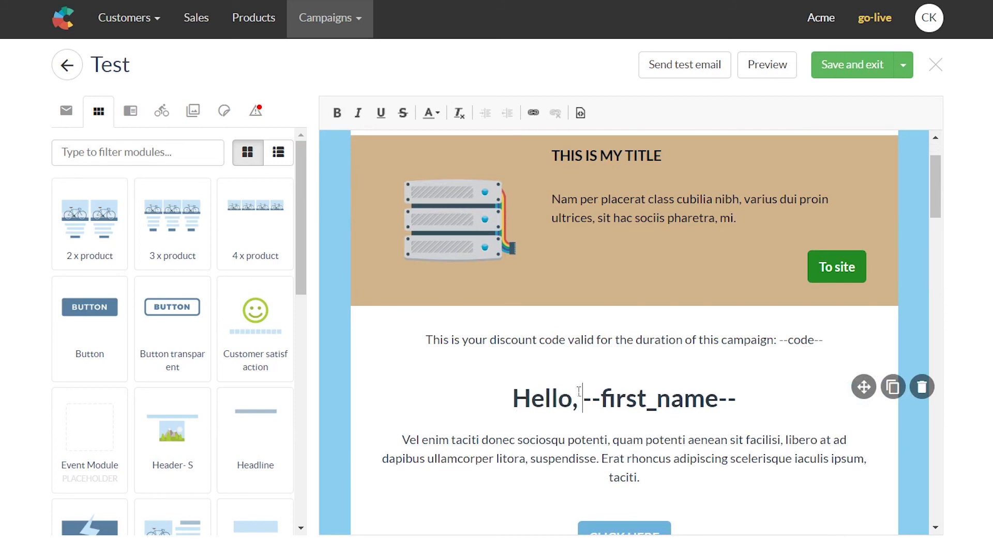
pyautogui.moveTo(583, 399); pyautogui.dragTo(745, 414)
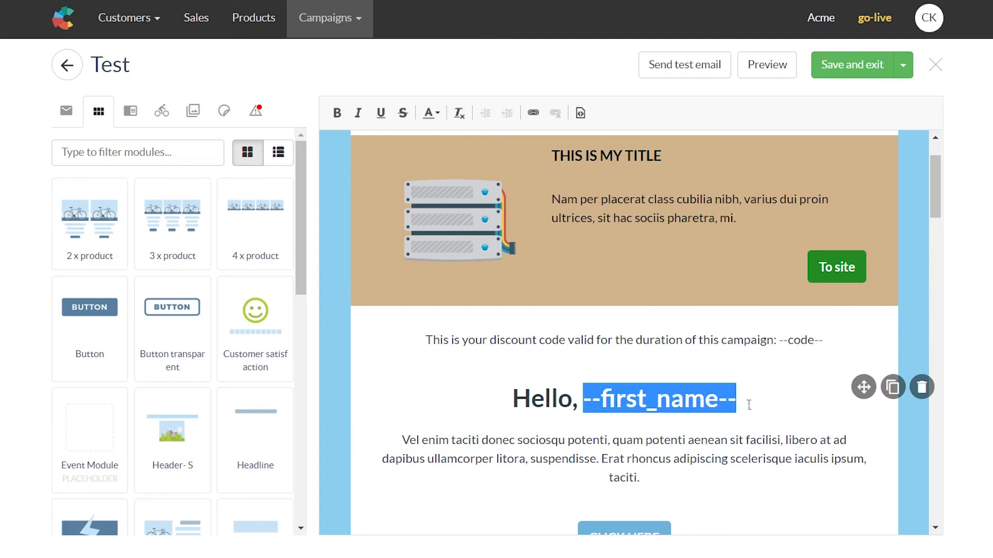
pyautogui.scroll(-2, 749, 403)
pyautogui.click(658, 346)
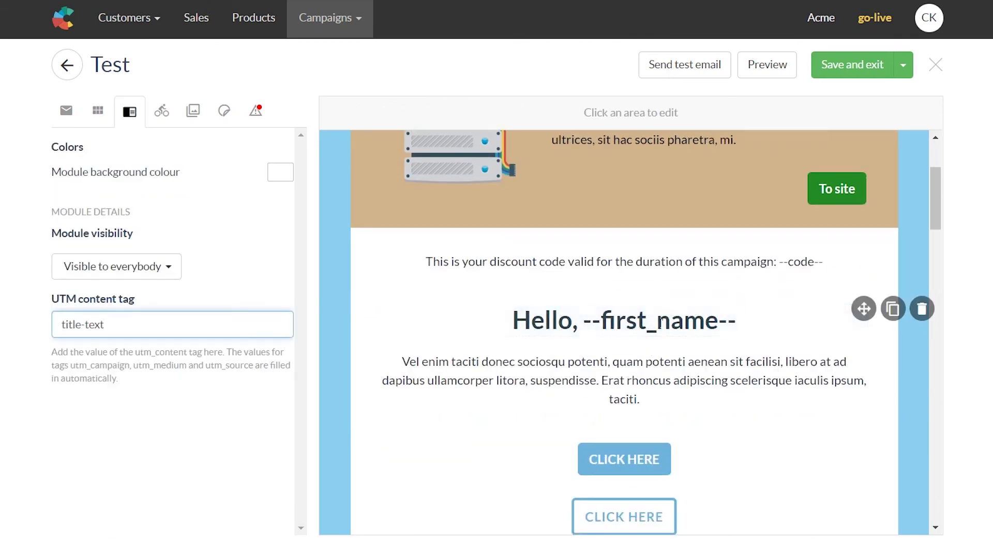
pyautogui.scroll(2, 744, 322)
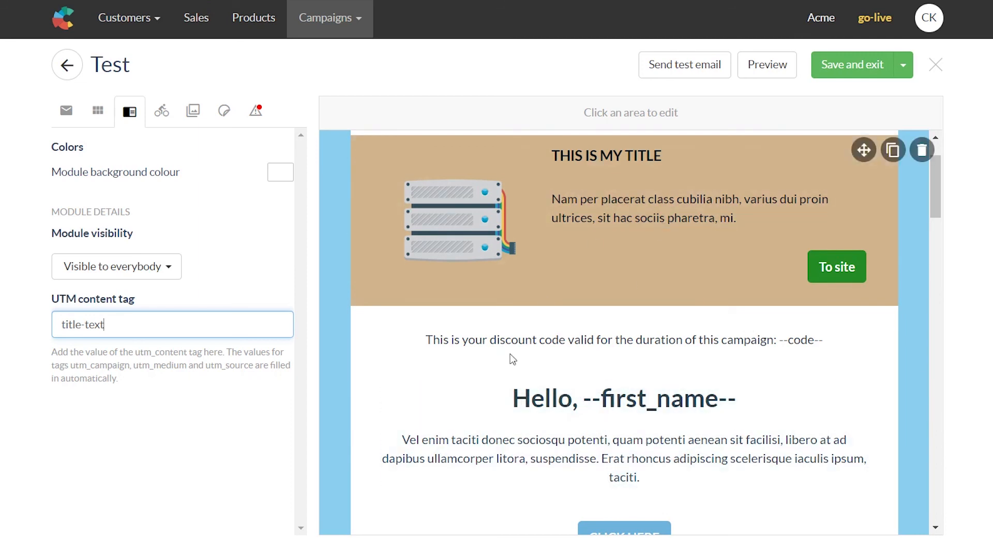
pyautogui.click(826, 65)
# Step: Enable coupon codes with the 20% discount coupon and activate the action
pyautogui.scroll(-12, 656, 266)
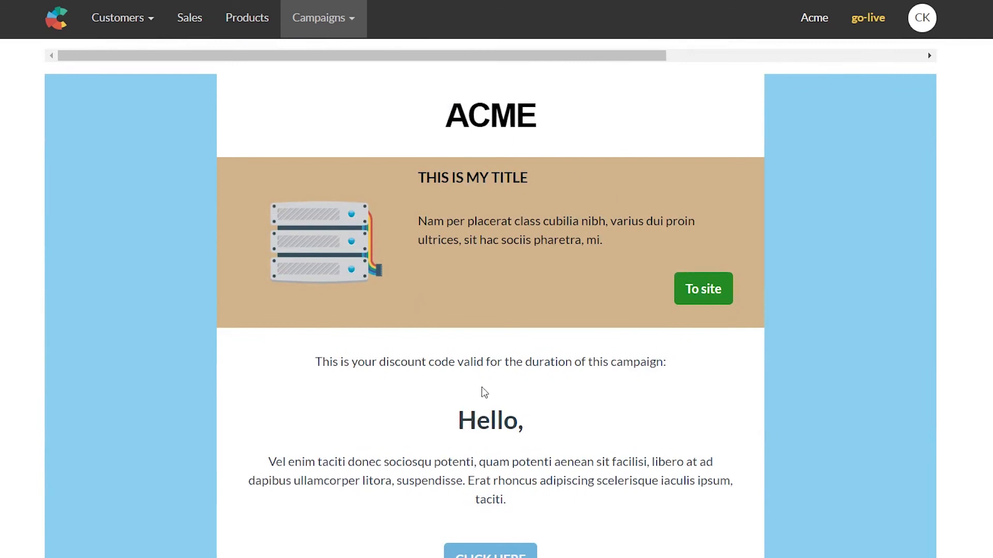
pyautogui.scroll(-3, 487, 417)
pyautogui.moveTo(455, 266); pyautogui.dragTo(549, 266)
pyautogui.click(552, 264)
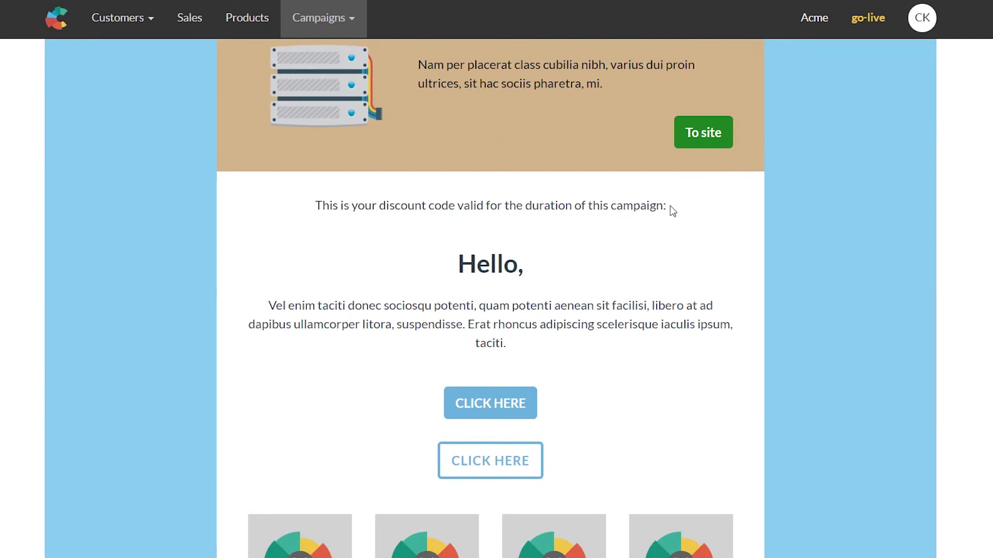
pyautogui.scroll(15, 673, 224)
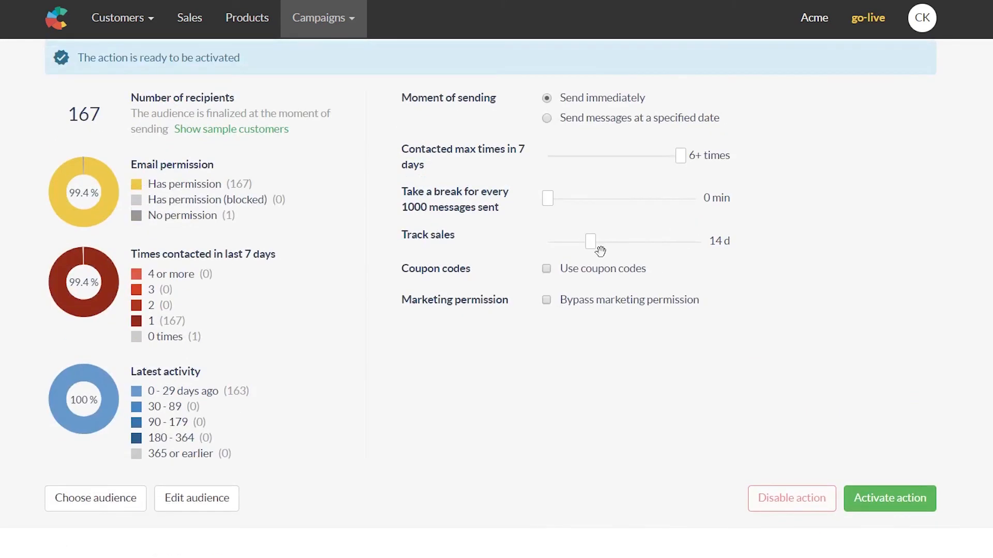
pyautogui.click(582, 269)
pyautogui.click(579, 288)
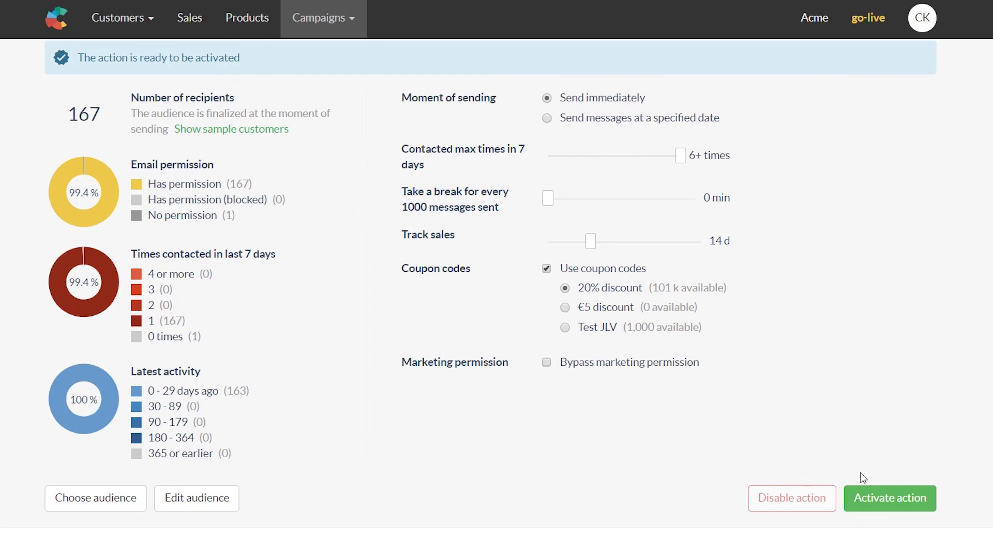
pyautogui.click(895, 509)
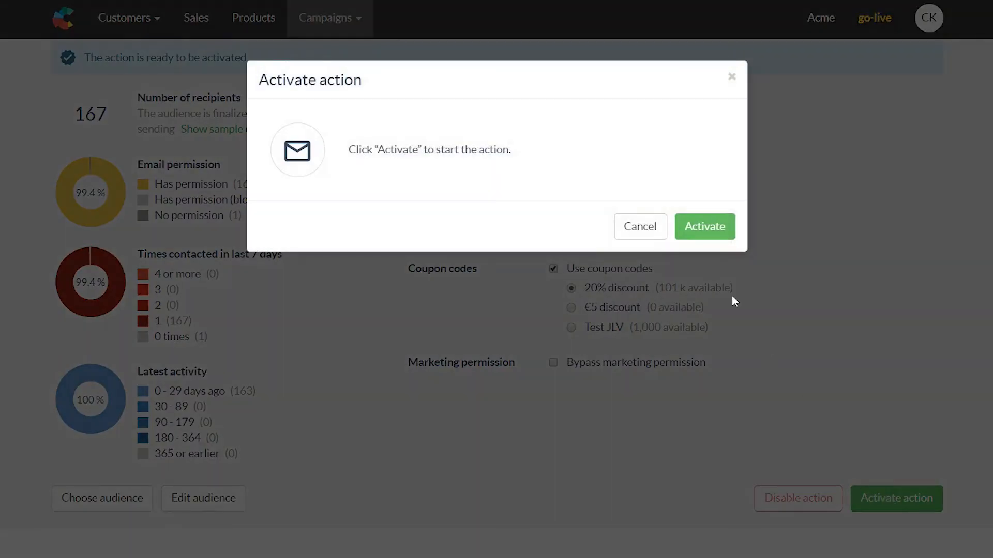
pyautogui.click(719, 225)
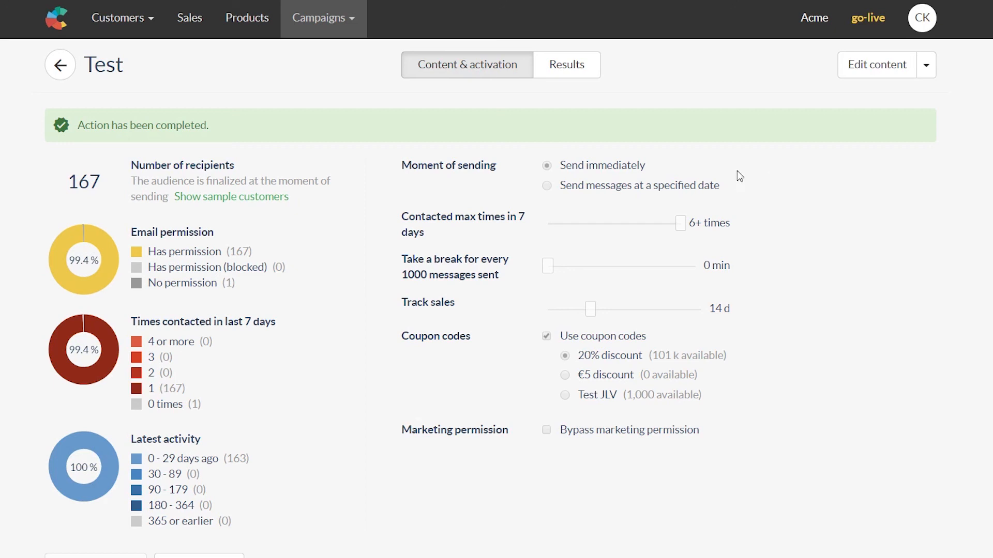
# Step: Examine the action's results, including the timeline chart, delivery and open rates, and the Conversion and Clicks sections
pyautogui.click(583, 69)
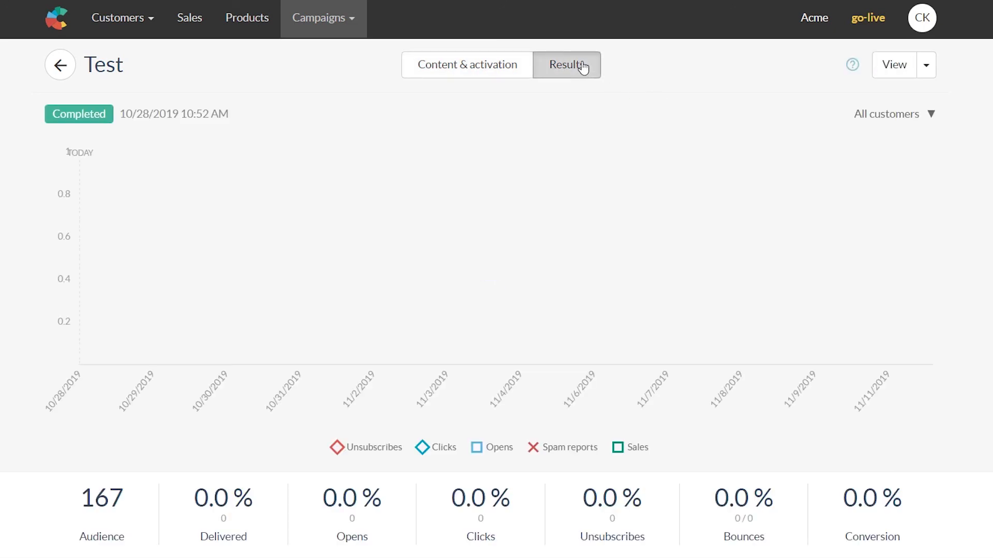
pyautogui.scroll(-3, 397, 308)
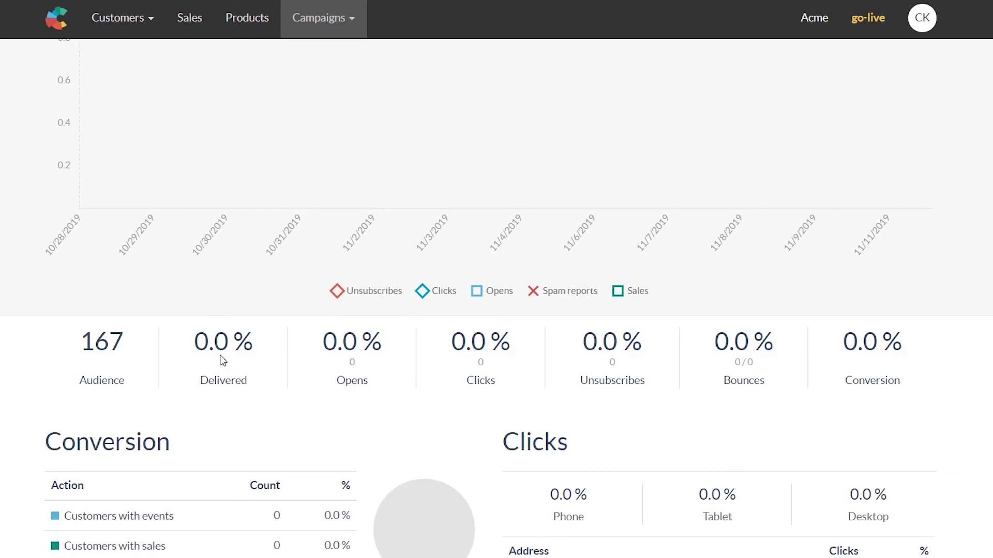
pyautogui.scroll(2, 235, 349)
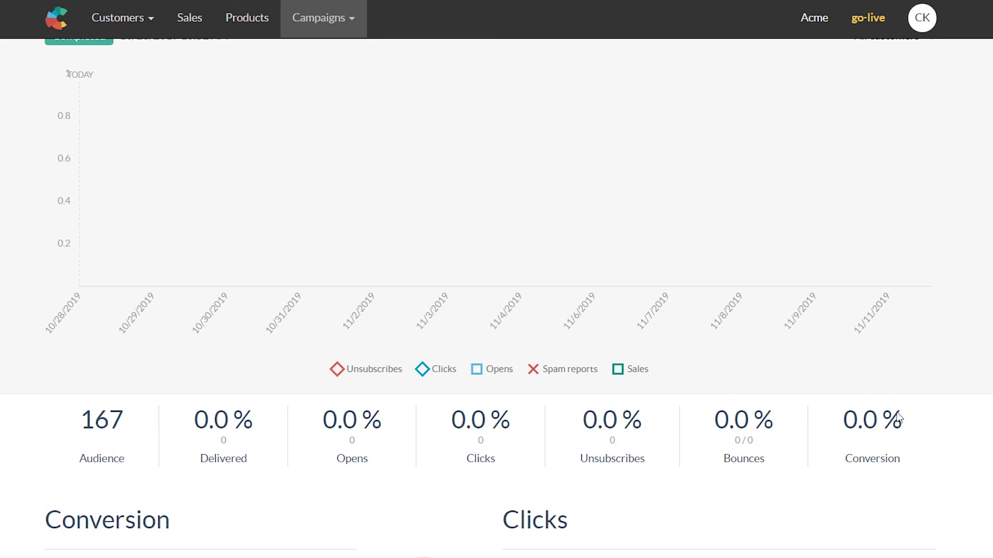
pyautogui.scroll(2, 904, 421)
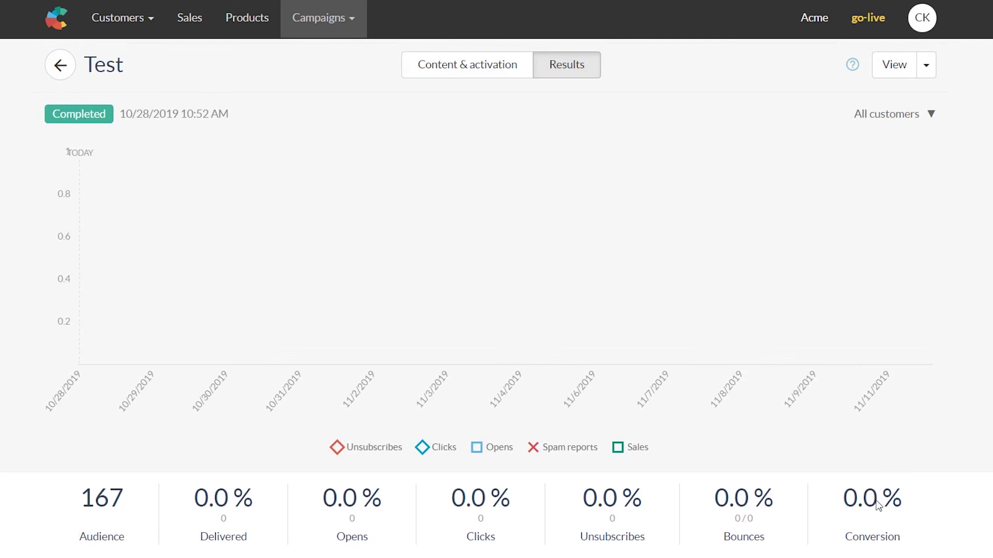
pyautogui.scroll(-6, 877, 495)
pyautogui.scroll(-1, 881, 479)
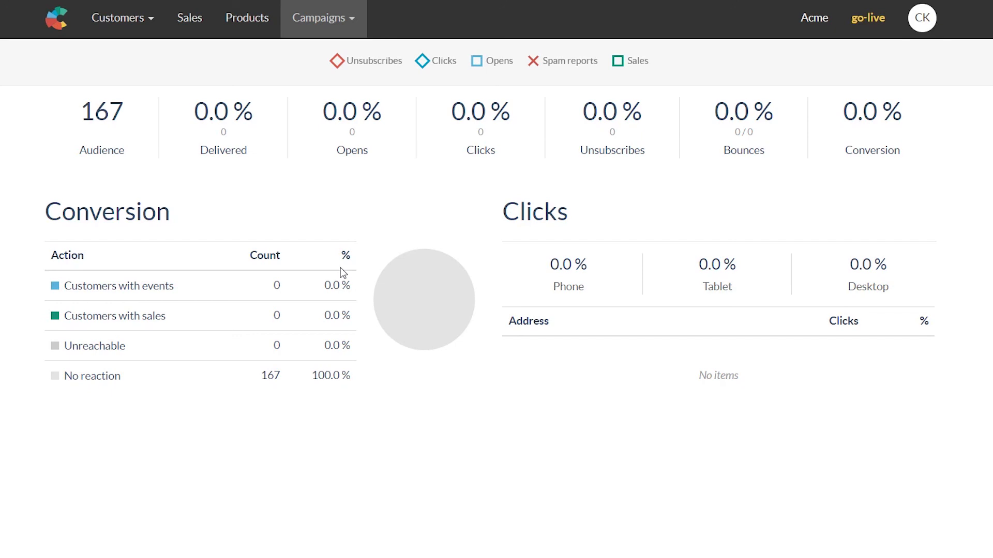
pyautogui.scroll(7, 468, 297)
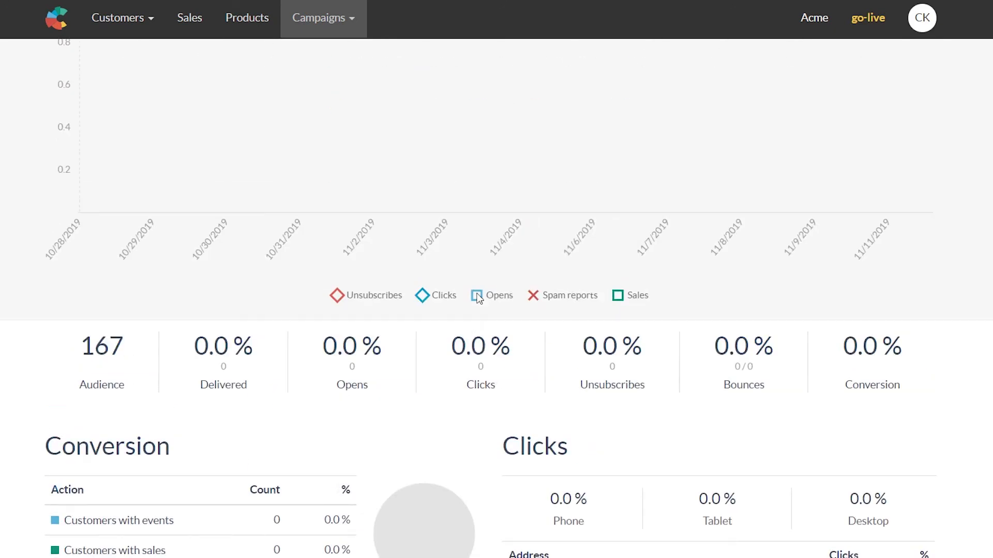